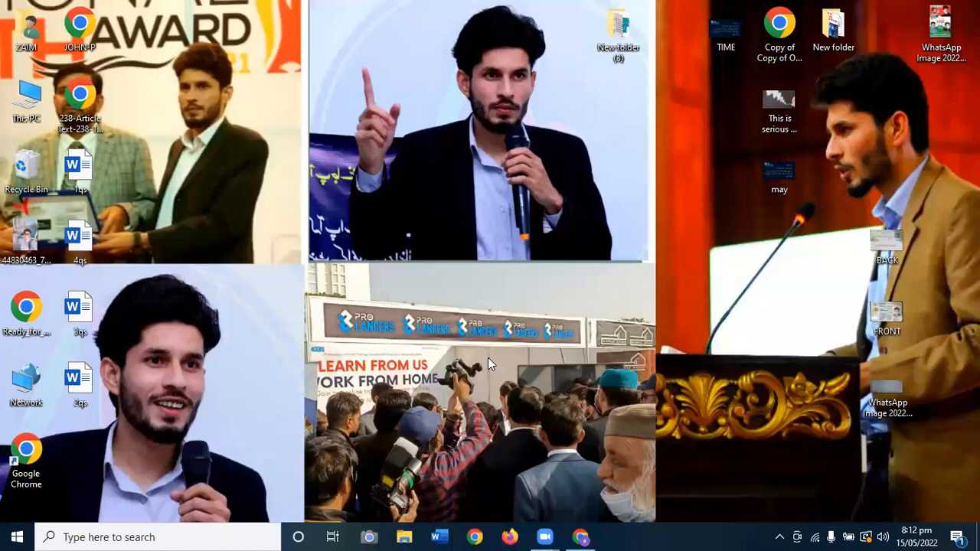
Open the Quaid Day 2022 poster image from the desktop, examine its details up close, and close the viewer
double_click(936, 46)
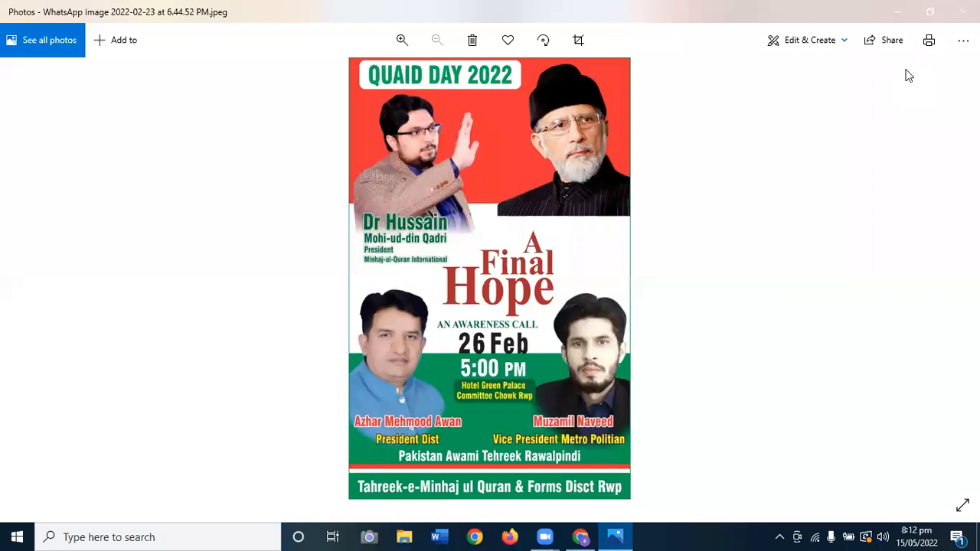
scroll(601, 279, up, 1)
drag(597, 297, 560, 168)
scroll(581, 310, up, 1)
scroll(668, 316, down, 2)
click(963, 11)
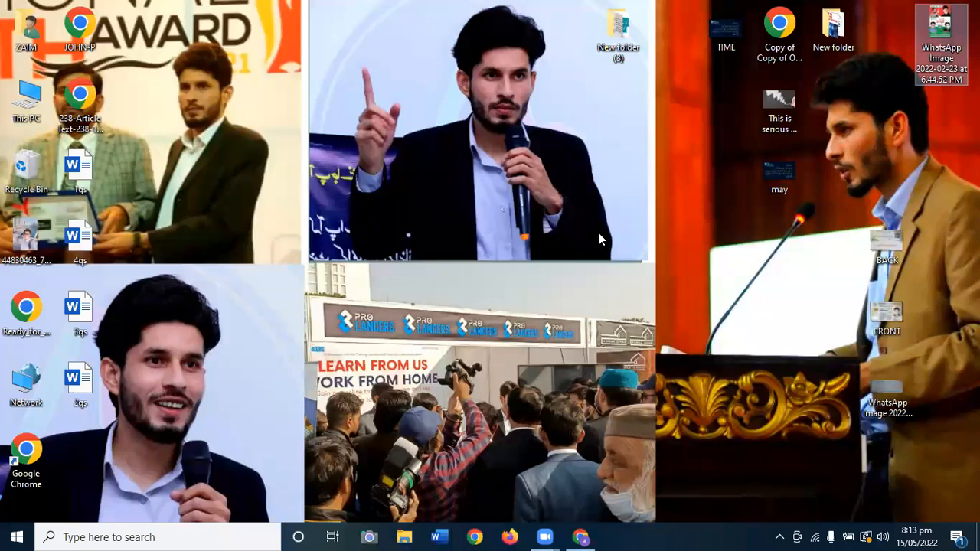
Switch to Chrome, go to canva.com and open the recent eBook design THE CITY ON THE EDGE
click(584, 536)
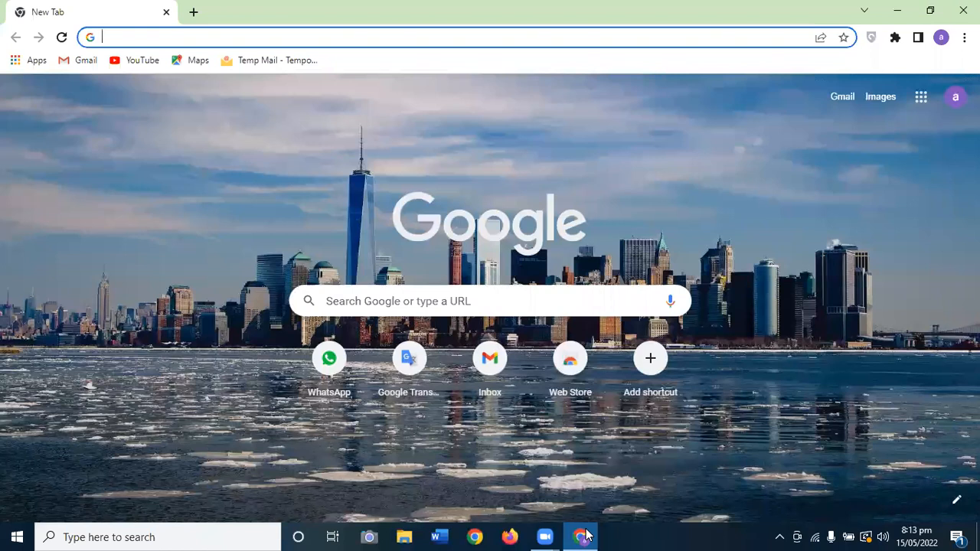
text(canva.com)
key(Return)
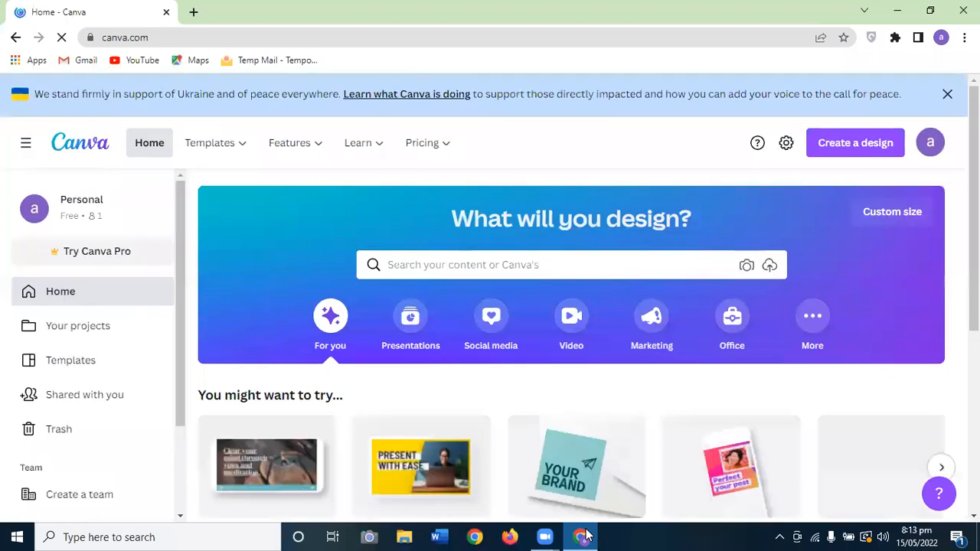
scroll(548, 365, down, 3)
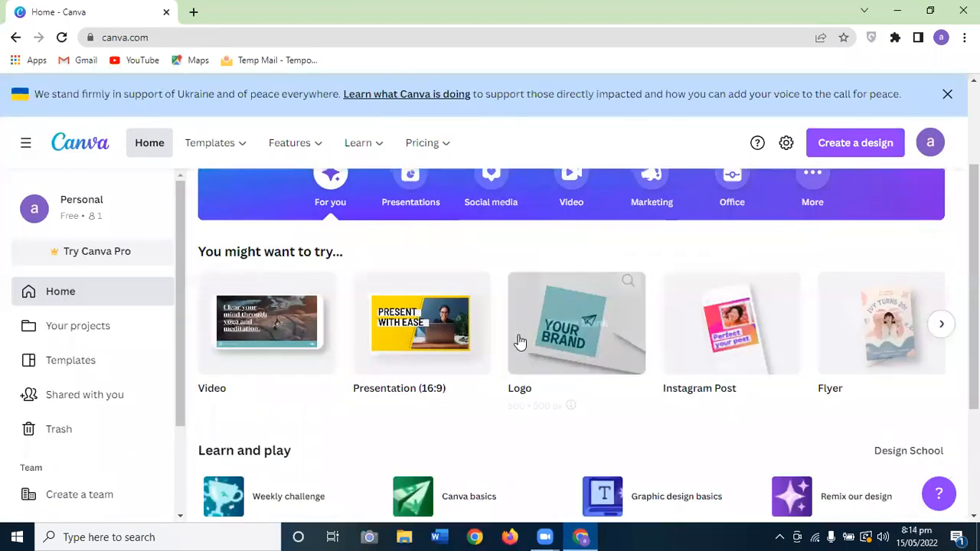
scroll(492, 324, down, 3)
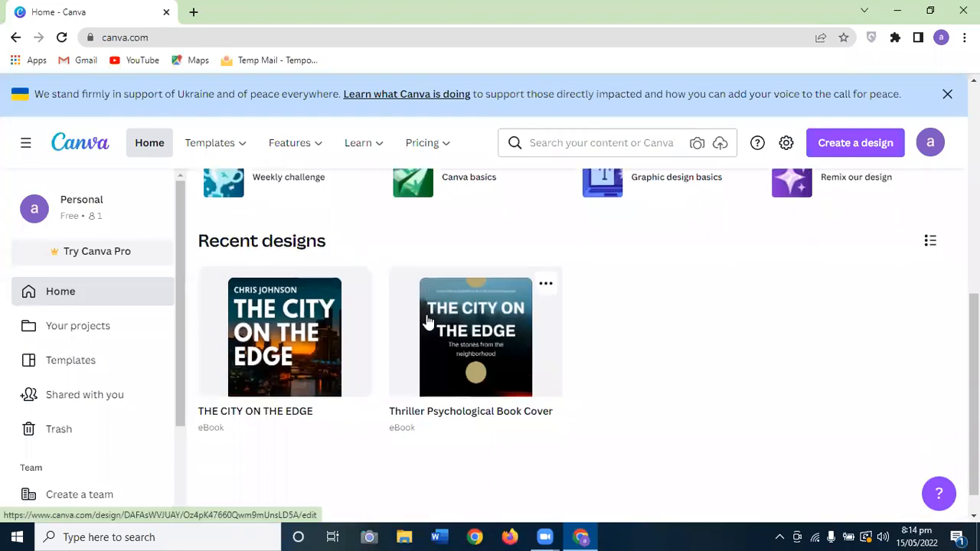
click(289, 312)
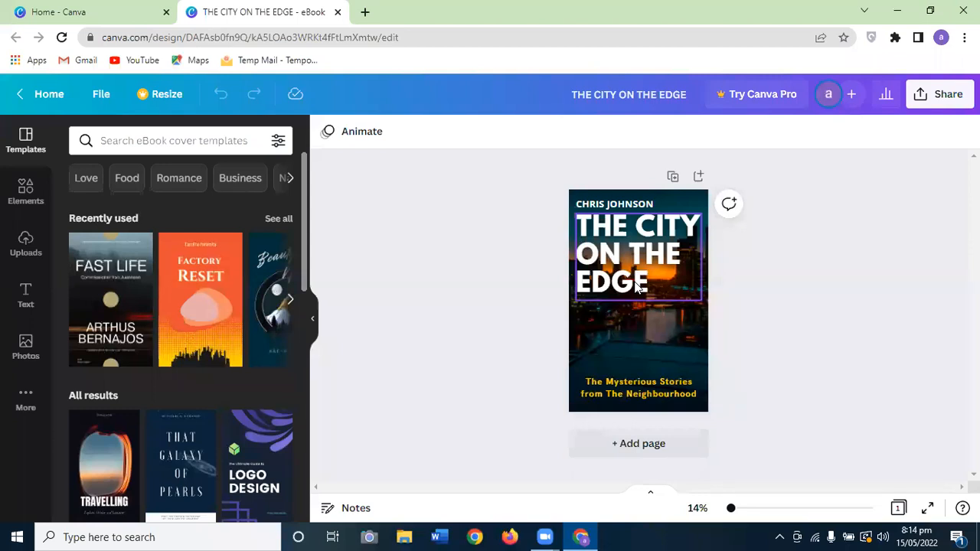
Search Google in a new tab for "print books cover" and show the image results
click(364, 12)
text(p)
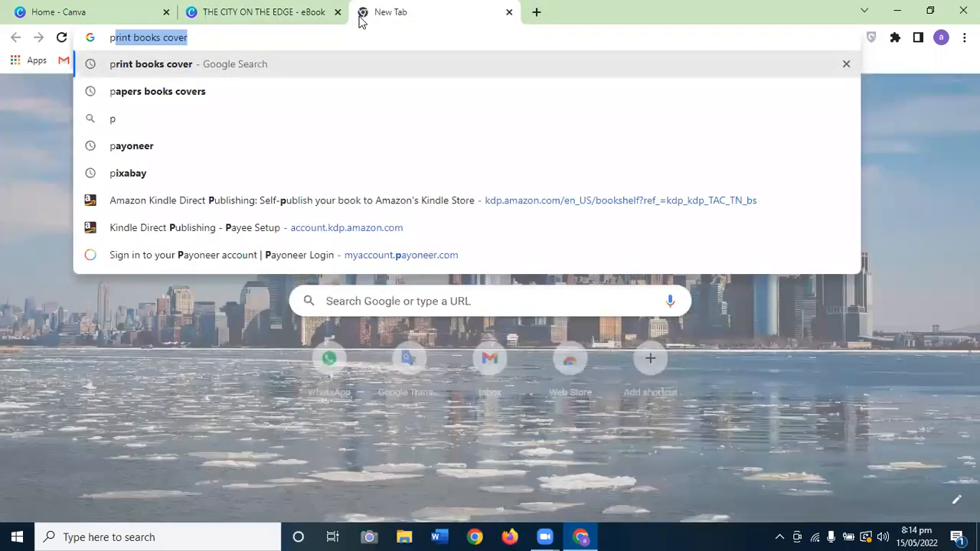
key(Return)
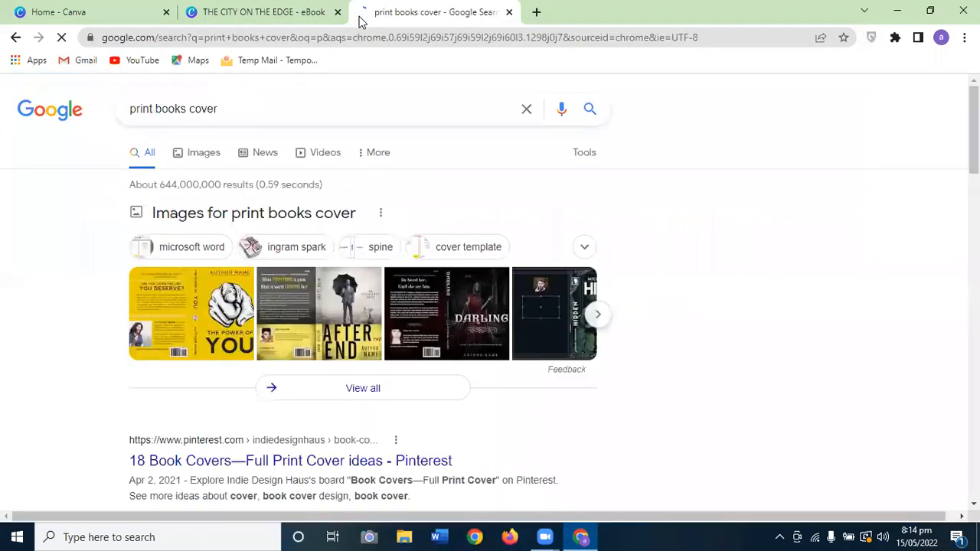
click(202, 153)
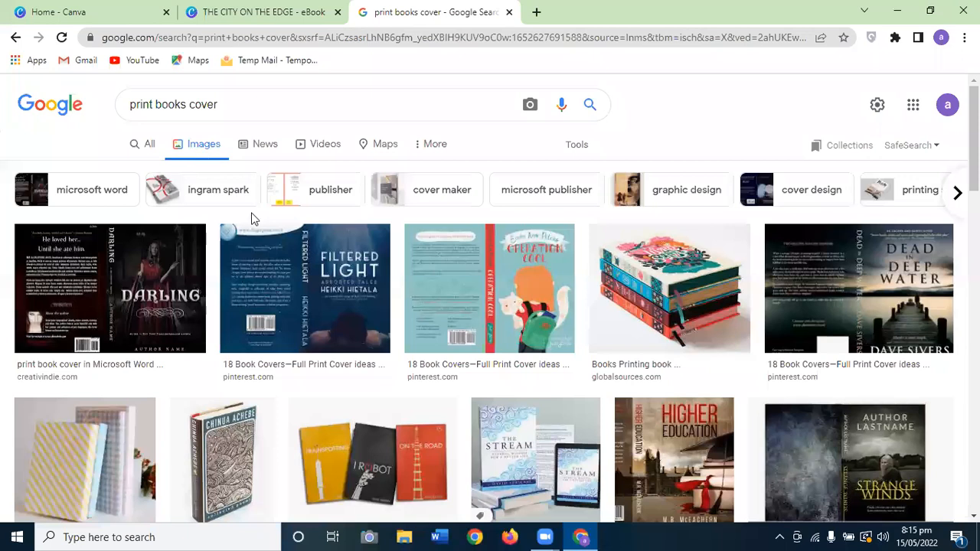
Preview the first three full print cover examples in the image results, and close the search tab
click(182, 308)
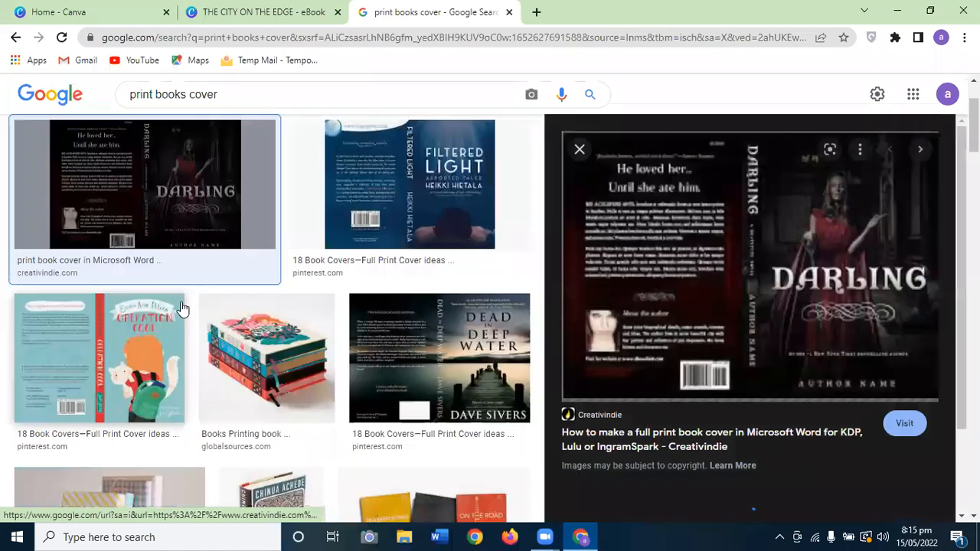
key(Right)
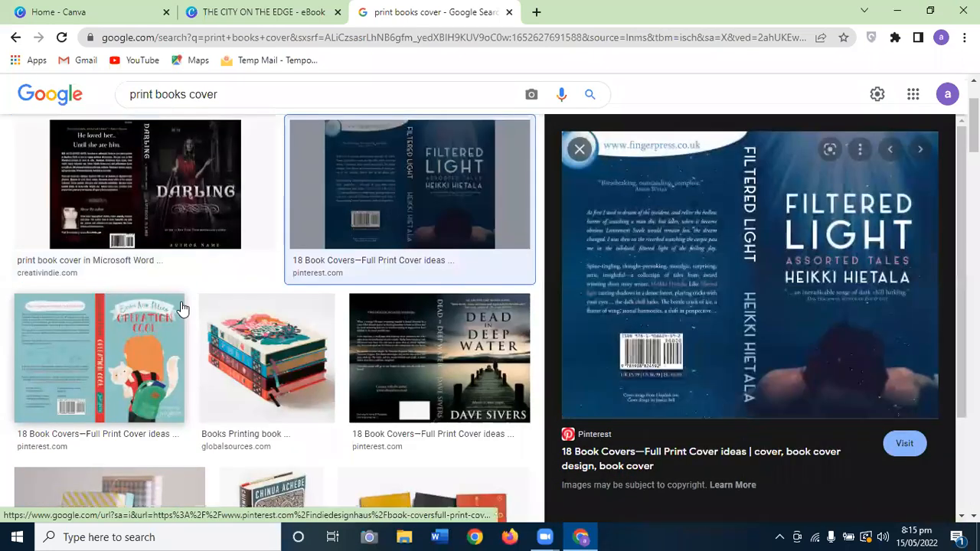
key(Right)
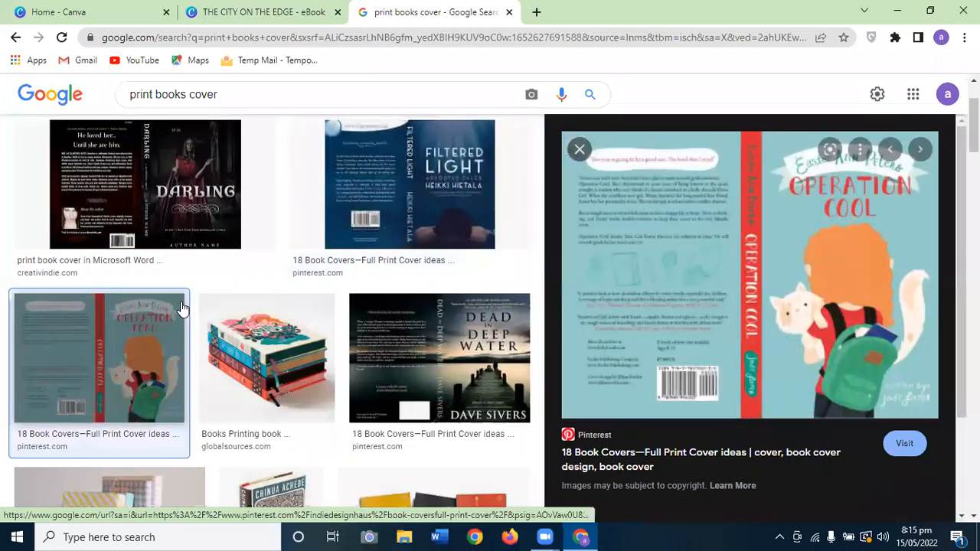
click(509, 13)
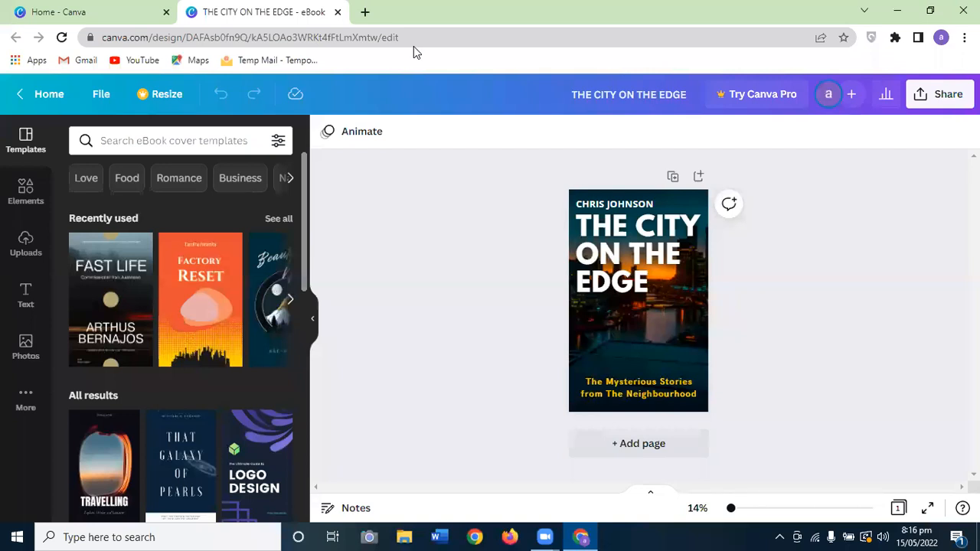
Open Paint and draw a large black-outlined rectangle on the canvas as the full book cover
click(145, 537)
text(paint)
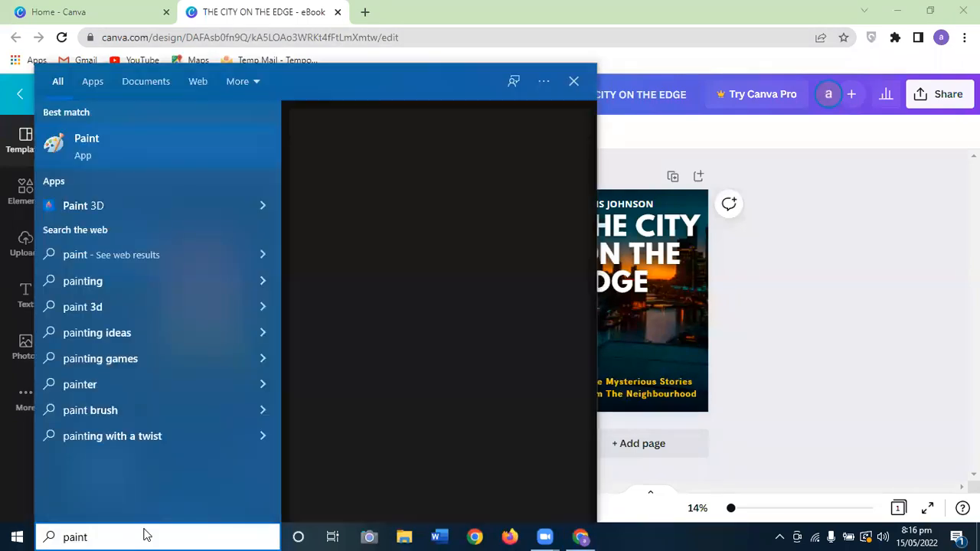
click(169, 143)
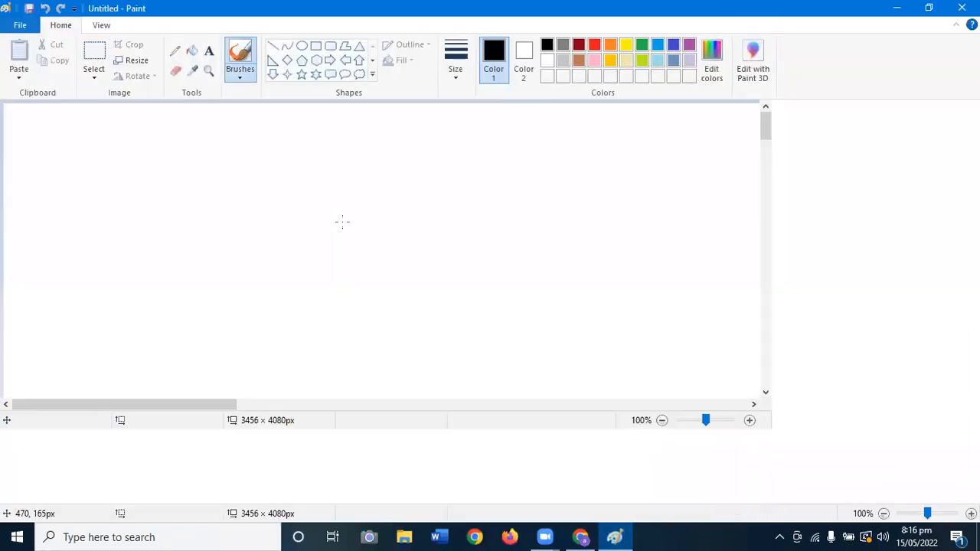
click(314, 47)
mouse_move(274, 159)
mouse_down()
mouse_move(332, 330)
mouse_move(614, 386)
mouse_up()
drag(530, 322, 518, 327)
Draw a narrow vertical spine rectangle of about 42 × 315 px down the middle of the cover outline
click(317, 49)
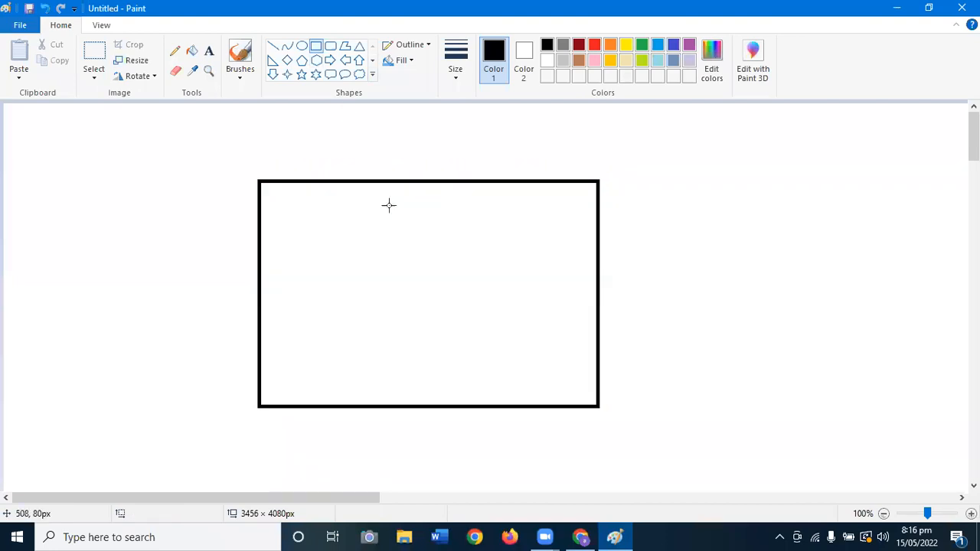
drag(422, 183, 429, 387)
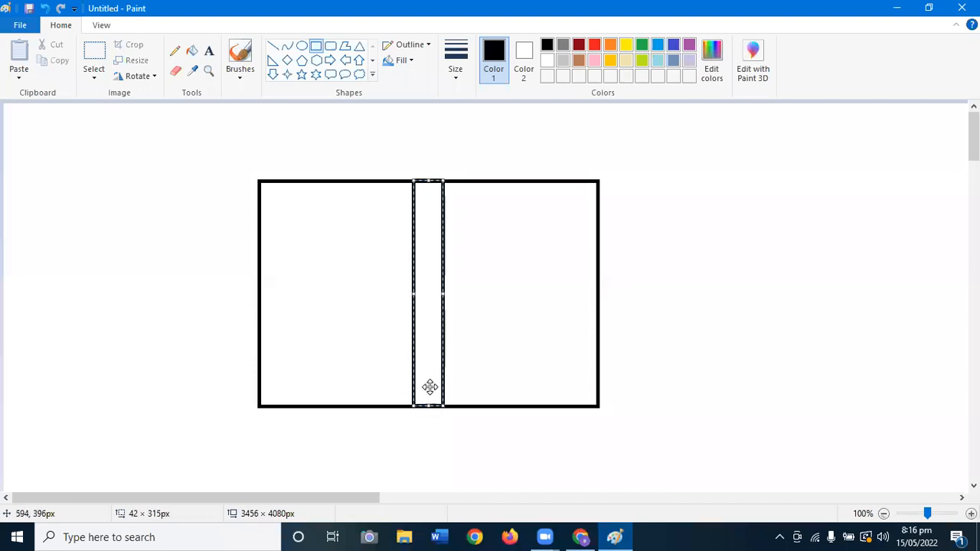
click(217, 319)
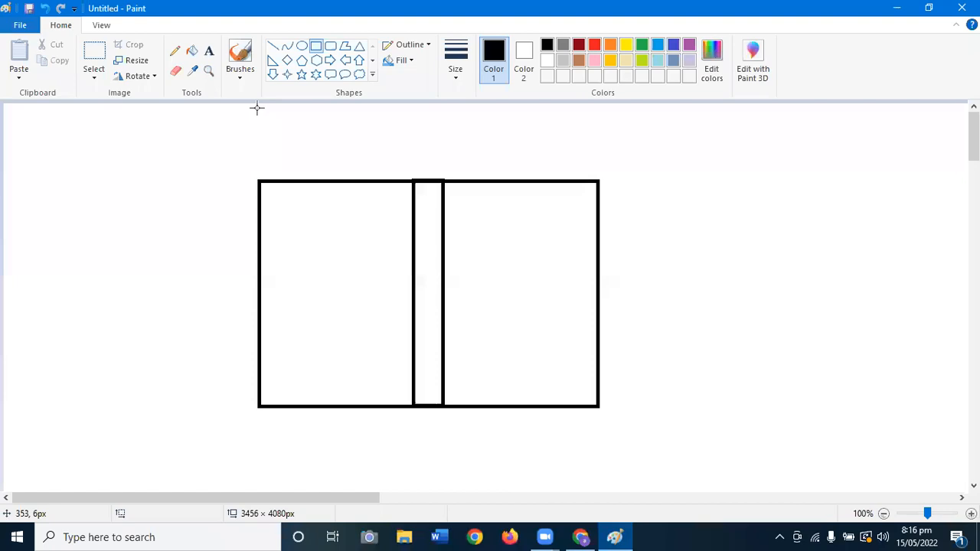
Fill the spine rectangle with red
click(192, 51)
click(594, 47)
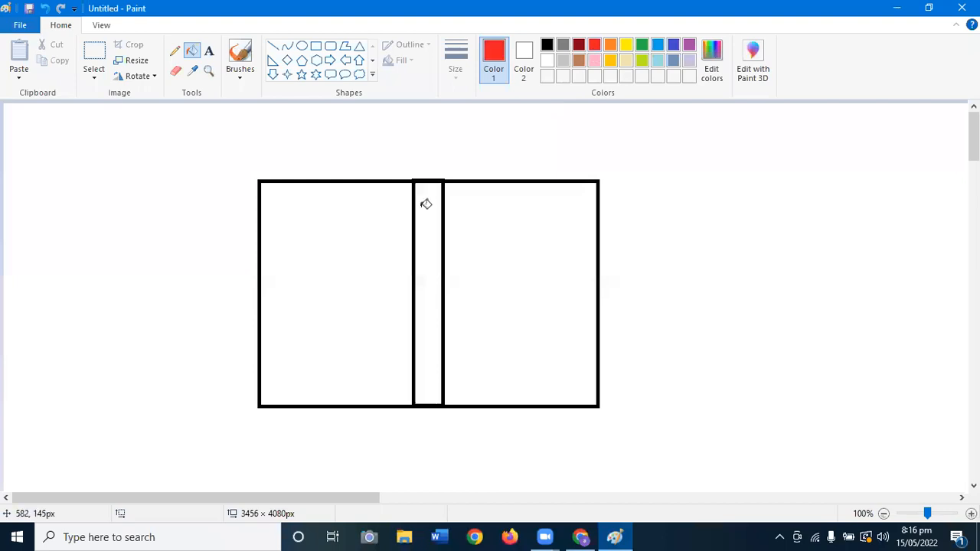
click(425, 204)
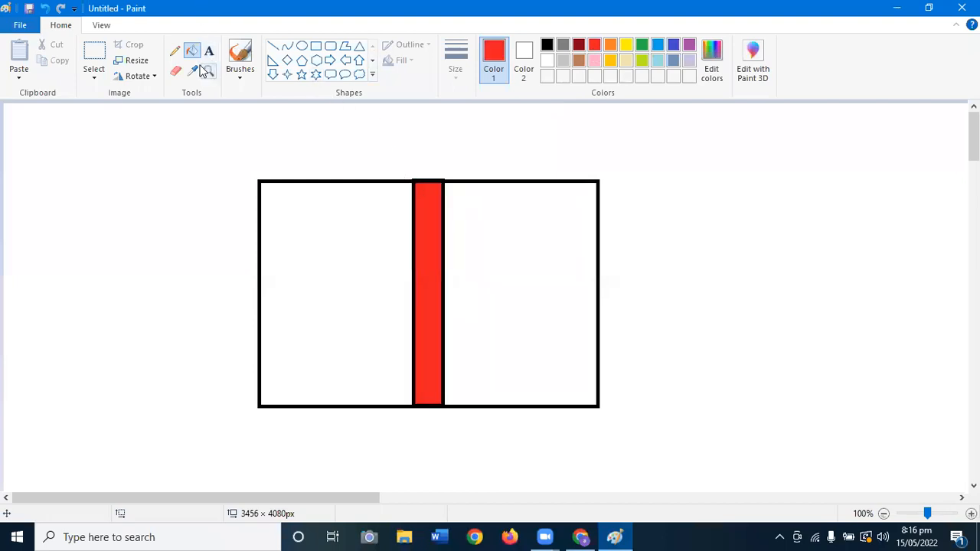
Sketch green pencil strokes for the title, subtitle, central picture and bottom text on the front cover, right of the spine
click(175, 51)
click(457, 69)
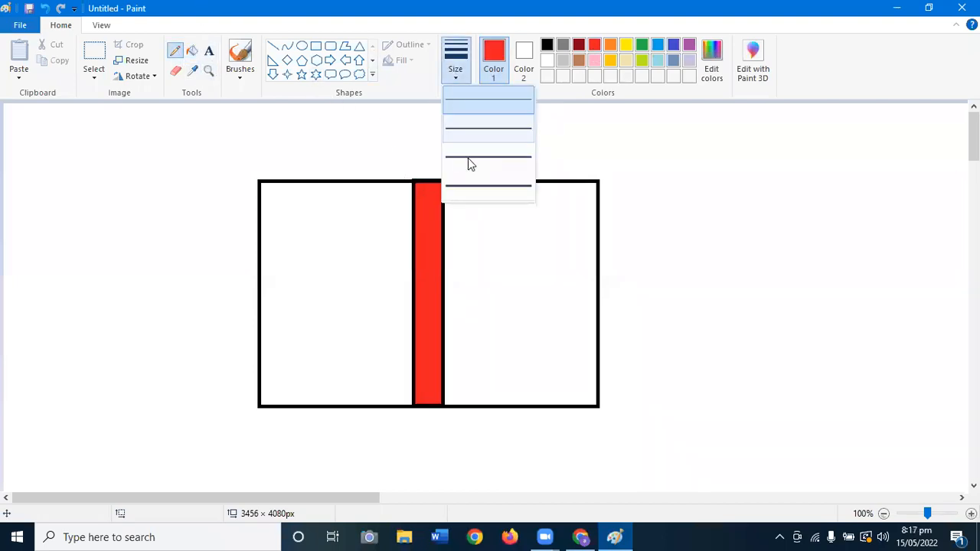
click(641, 48)
click(640, 48)
mouse_move(475, 212)
mouse_down()
mouse_move(556, 209)
mouse_move(479, 206)
mouse_move(553, 216)
mouse_move(490, 208)
mouse_up()
drag(536, 243, 497, 259)
drag(502, 374, 528, 367)
mouse_move(480, 303)
mouse_down()
mouse_move(516, 311)
mouse_move(556, 276)
mouse_move(509, 330)
mouse_move(527, 300)
mouse_up()
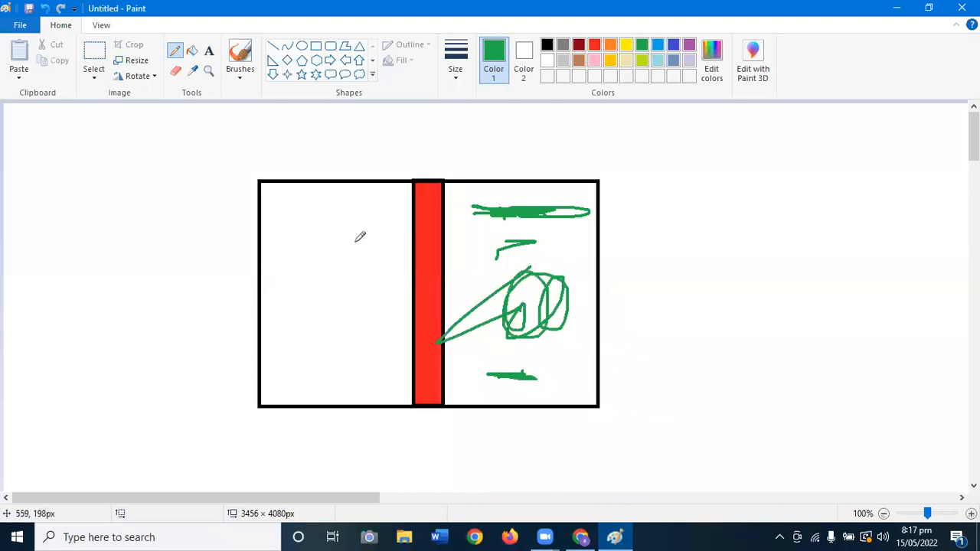
Scribble green description lines on the back cover and draw a small barcode box near its lower edge
mouse_move(337, 212)
mouse_down()
mouse_move(346, 220)
mouse_move(274, 227)
mouse_move(361, 246)
mouse_move(274, 256)
mouse_move(354, 268)
mouse_up()
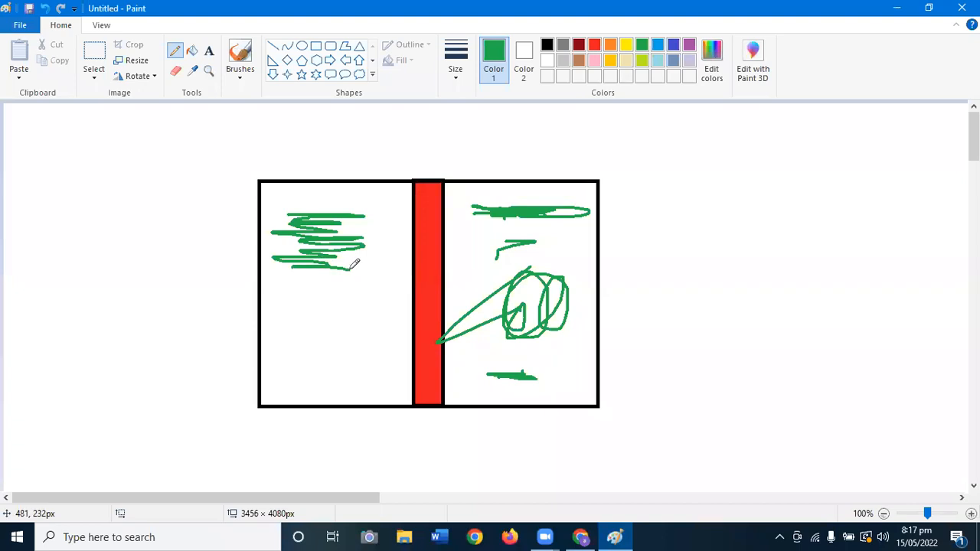
mouse_move(350, 269)
mouse_down()
mouse_move(316, 279)
mouse_move(334, 304)
mouse_move(348, 298)
mouse_move(309, 305)
mouse_move(314, 331)
mouse_up()
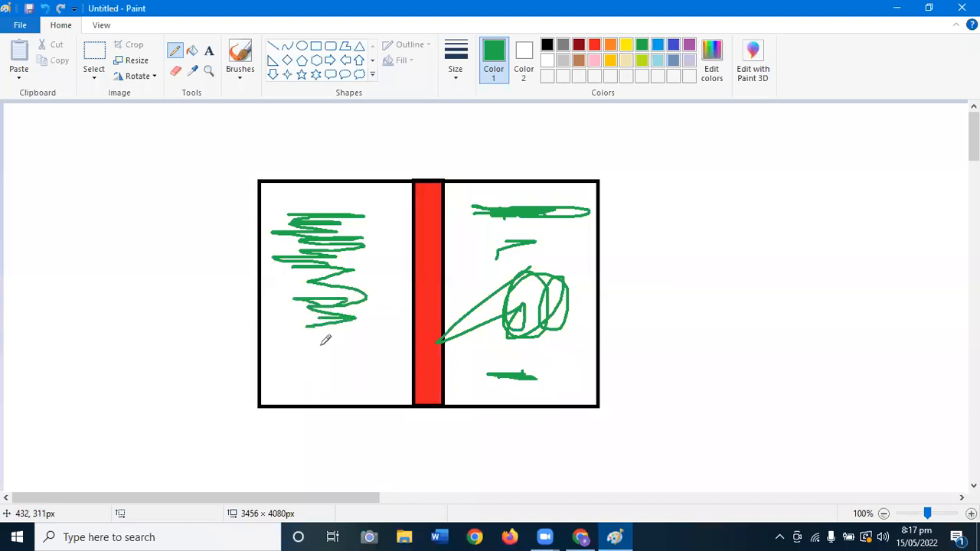
mouse_move(334, 392)
mouse_down()
mouse_move(332, 364)
mouse_move(376, 364)
mouse_move(385, 387)
mouse_move(344, 392)
mouse_move(381, 365)
mouse_move(359, 374)
mouse_up()
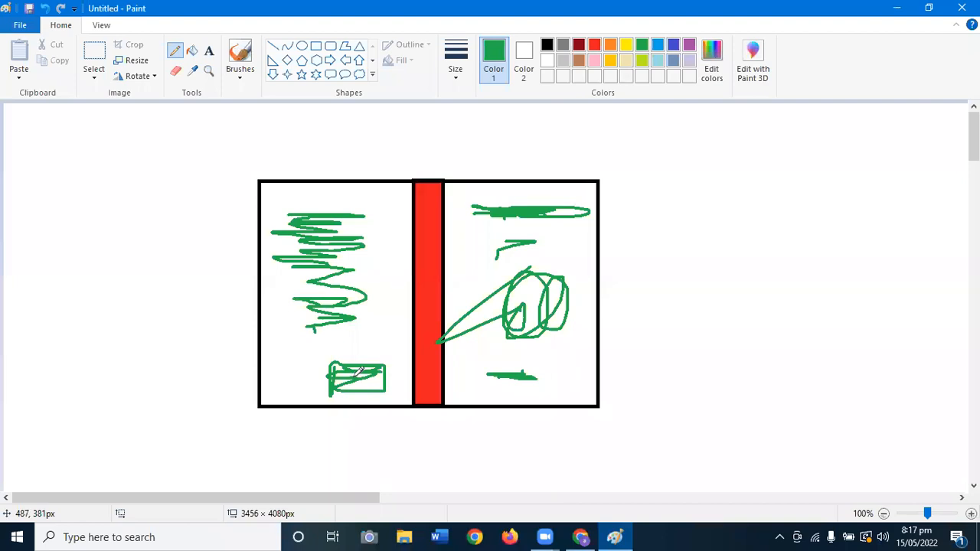
Mark the cover's width and height with blue pencil lines and label them 5 and 8 in dark red
click(674, 46)
mouse_move(260, 172)
mouse_down()
mouse_move(612, 162)
mouse_move(278, 156)
mouse_move(465, 169)
mouse_move(273, 158)
mouse_move(216, 304)
mouse_move(208, 434)
mouse_move(246, 184)
mouse_move(230, 349)
mouse_up()
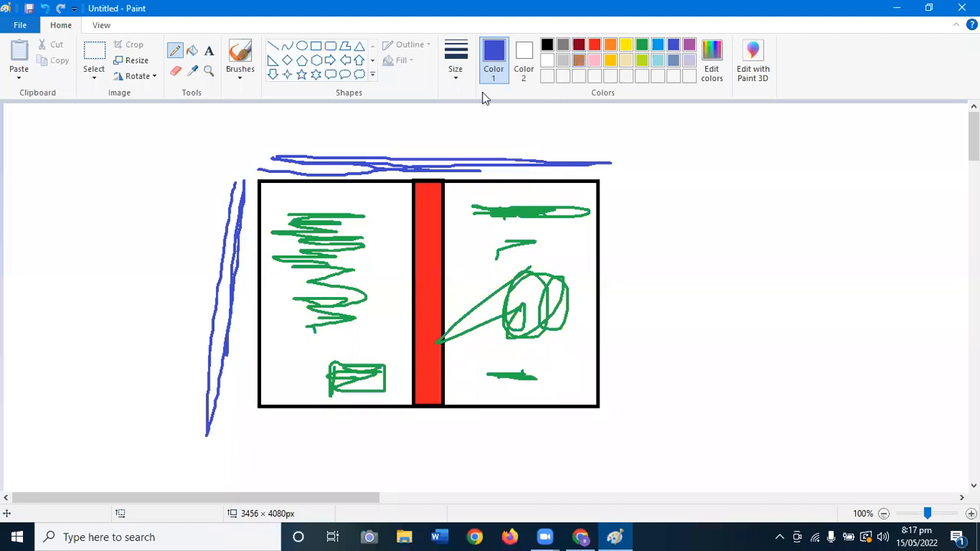
mouse_move(437, 121)
mouse_down()
mouse_move(429, 151)
mouse_move(434, 131)
mouse_move(424, 131)
mouse_move(456, 120)
mouse_up()
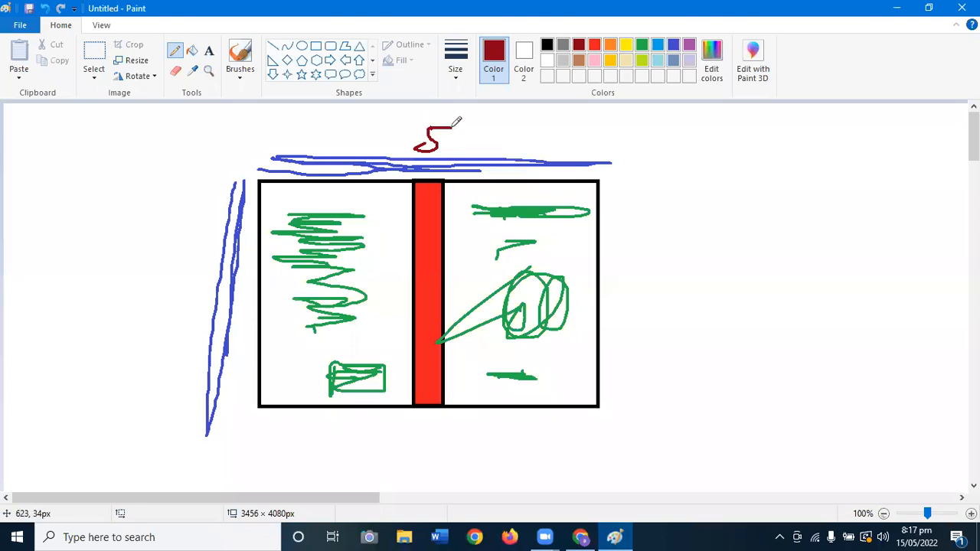
mouse_move(191, 289)
mouse_down()
mouse_move(181, 270)
mouse_move(195, 300)
mouse_up()
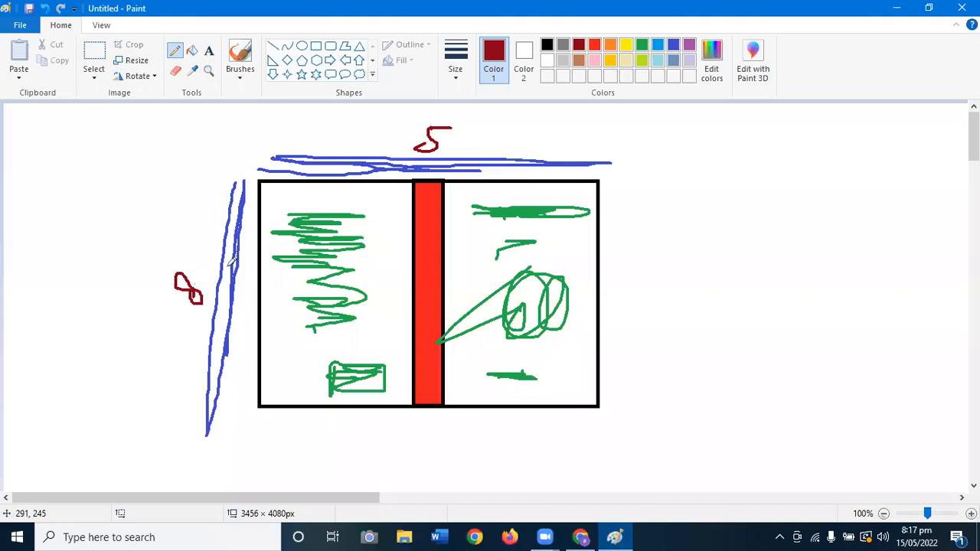
Outline a thin dark red strip along the upper edge of both the back and front covers
mouse_move(260, 185)
mouse_down()
mouse_move(411, 202)
mouse_move(417, 180)
mouse_move(264, 182)
mouse_up()
mouse_move(452, 182)
mouse_down()
mouse_move(568, 207)
mouse_move(595, 192)
mouse_move(473, 190)
mouse_up()
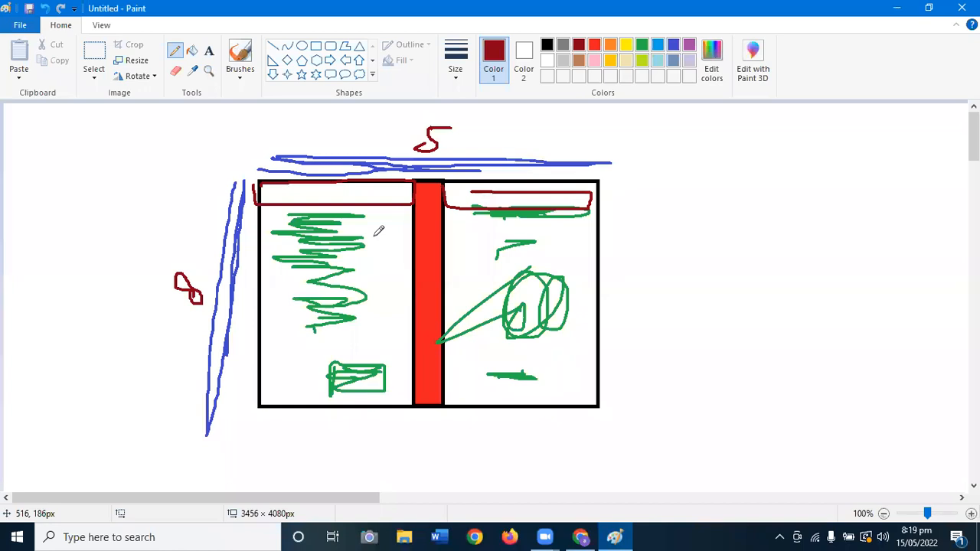
Switch to Chrome, search in a new tab for "amazon kdp paperback cover size calculator" and open the KDP Cover Calculator
key(alt+Tab)
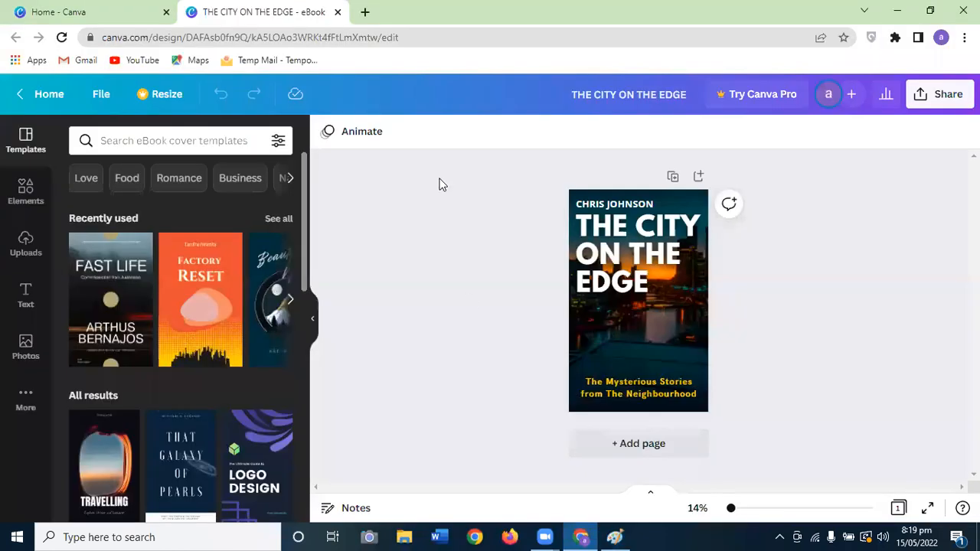
click(365, 13)
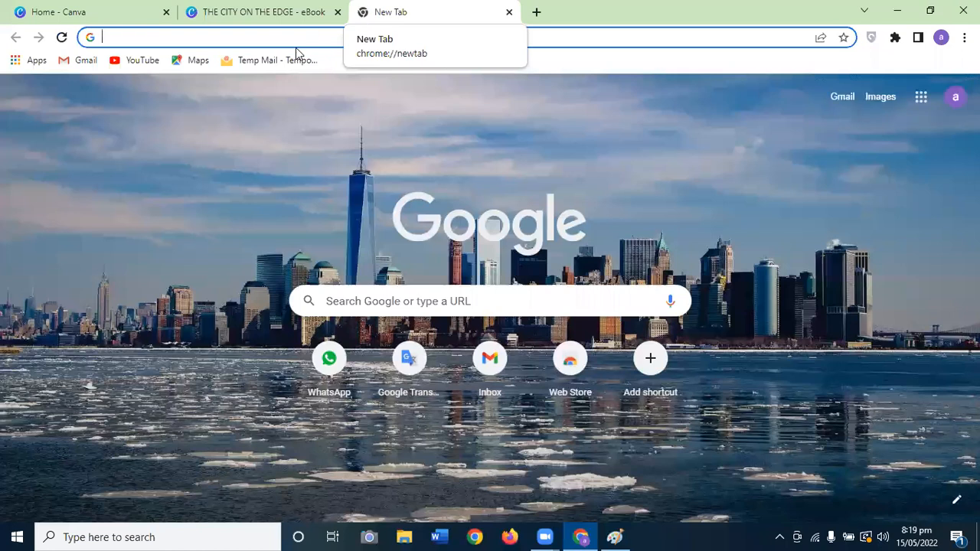
click(290, 91)
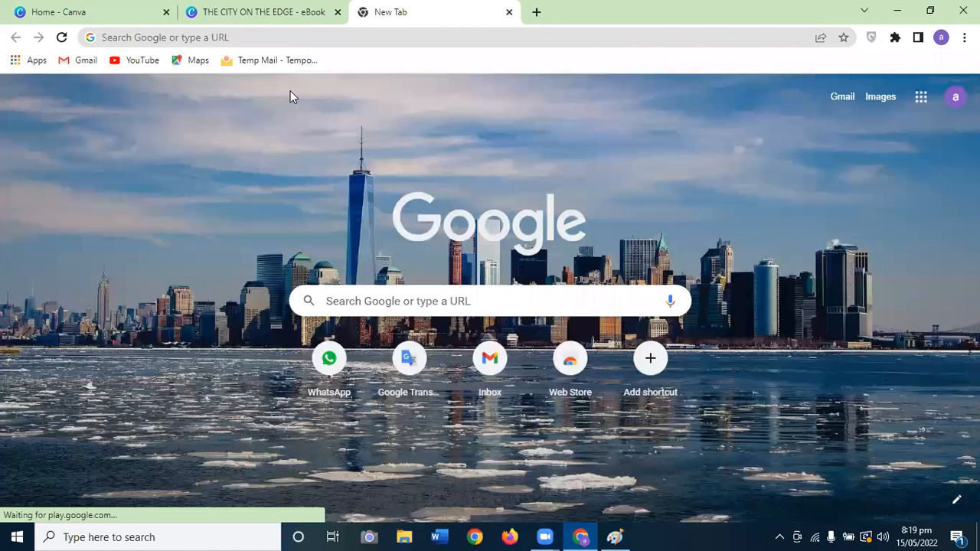
click(287, 35)
text(amaz)
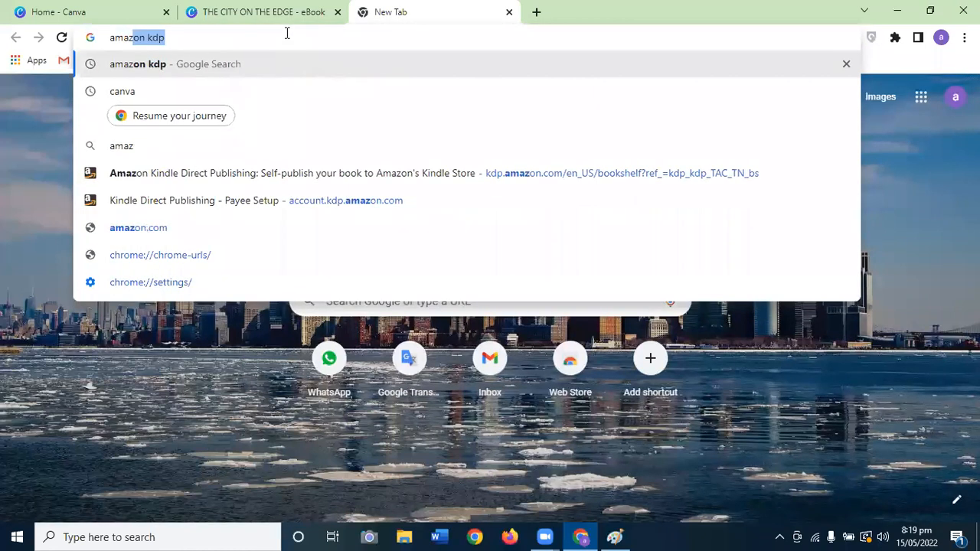
text(on kdp)
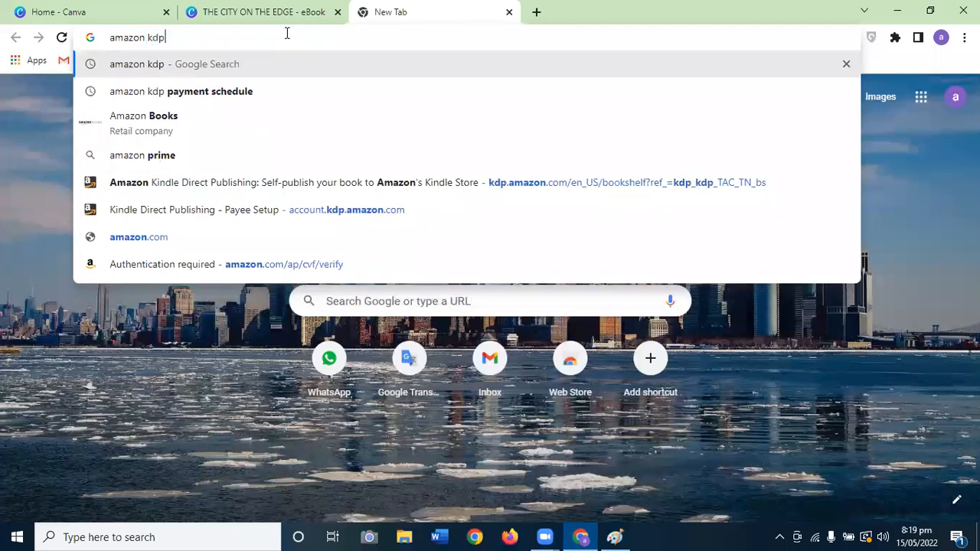
text( paper)
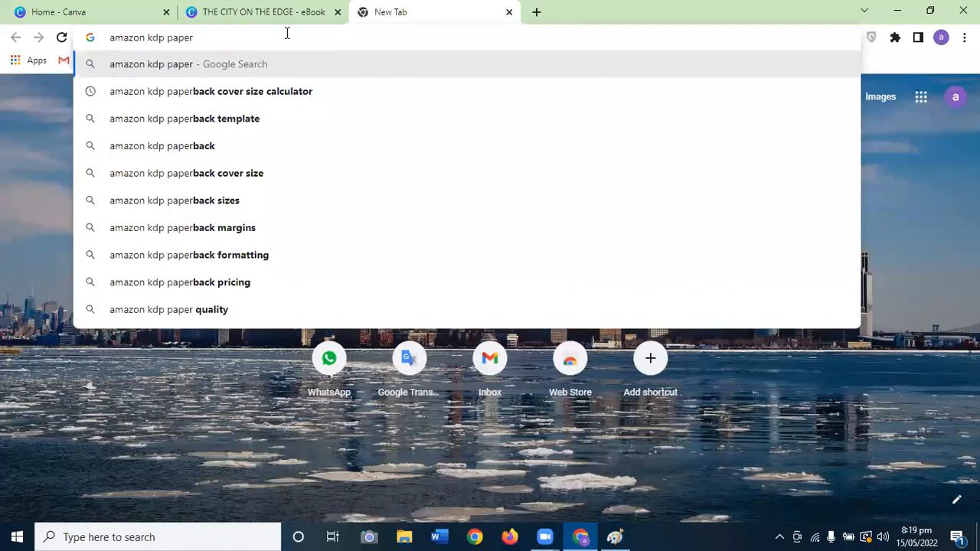
click(218, 98)
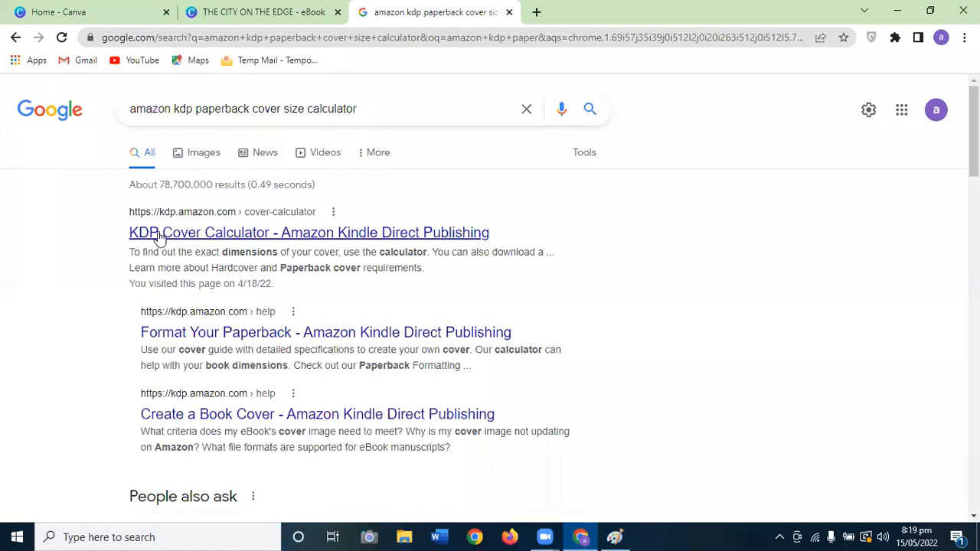
click(181, 235)
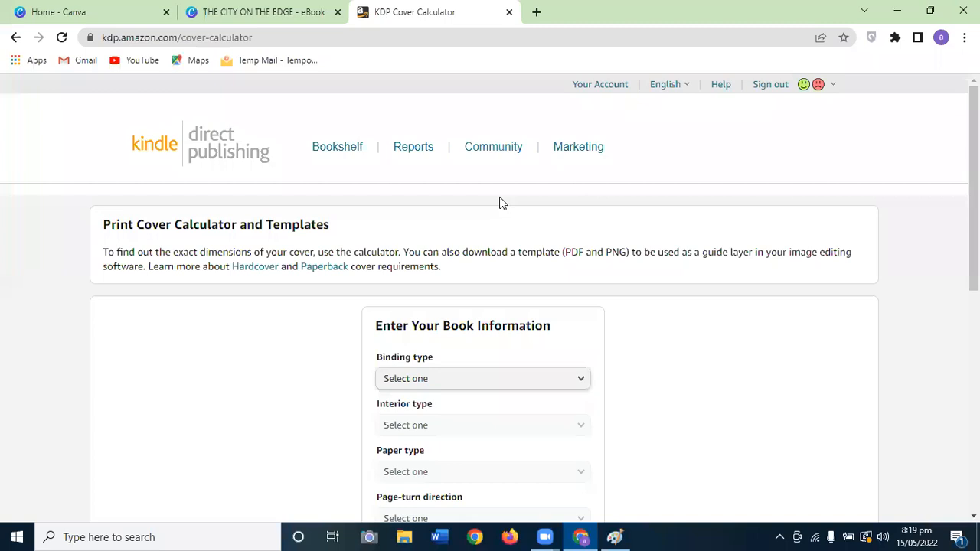
Set the book's binding type to Paperback in the cover calculator
scroll(490, 214, down, 1)
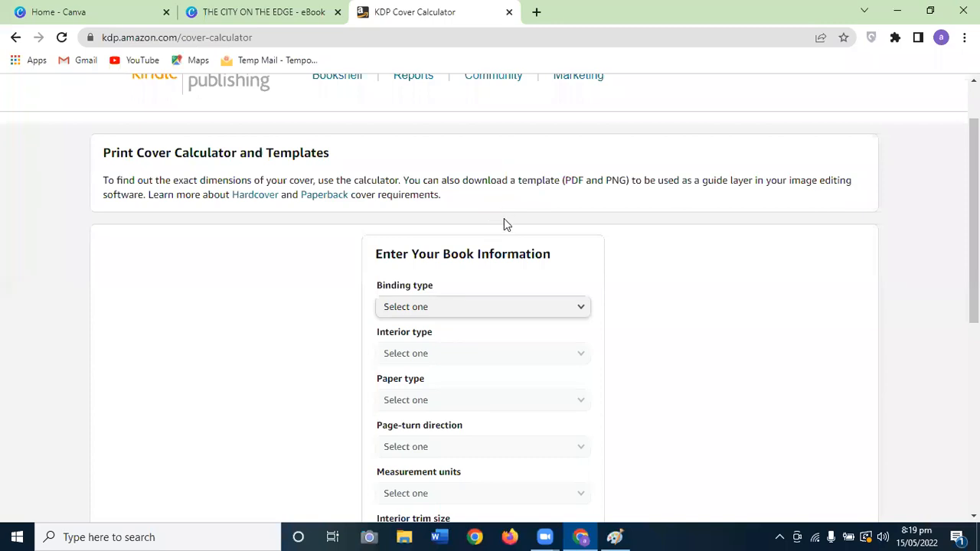
scroll(504, 220, down, 2)
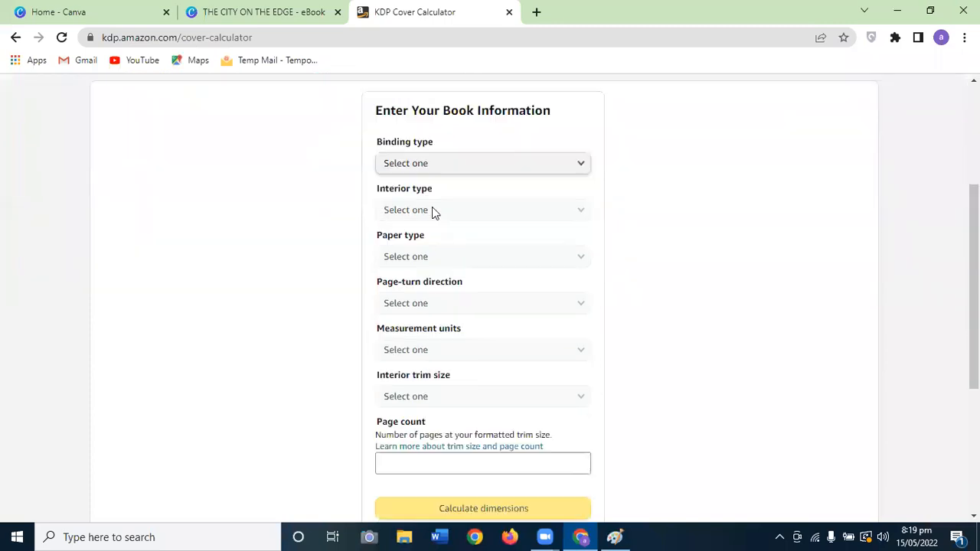
click(411, 167)
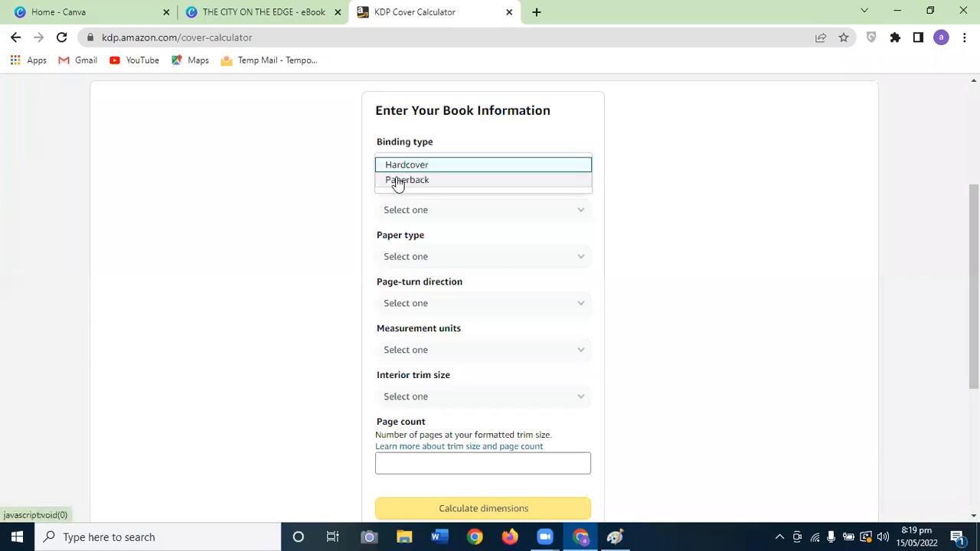
click(396, 182)
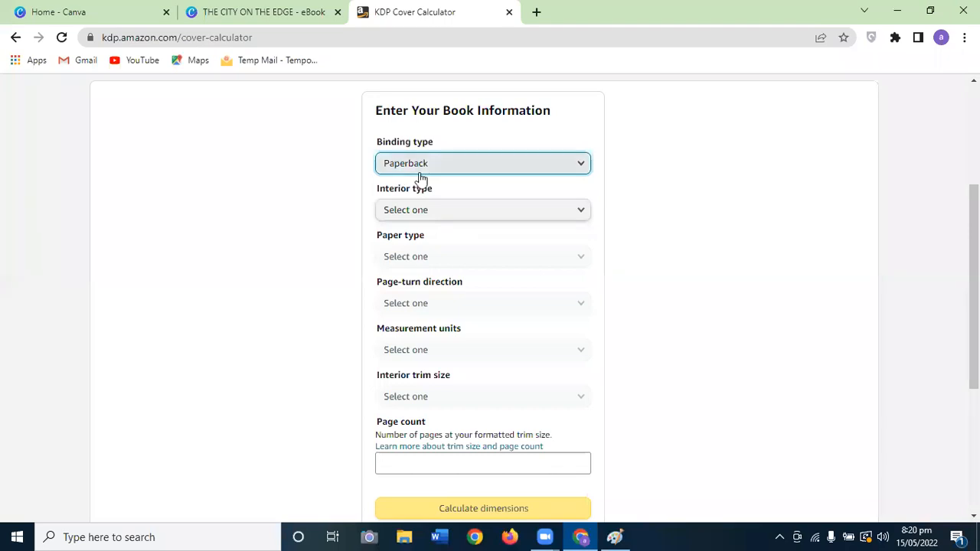
click(420, 173)
click(418, 178)
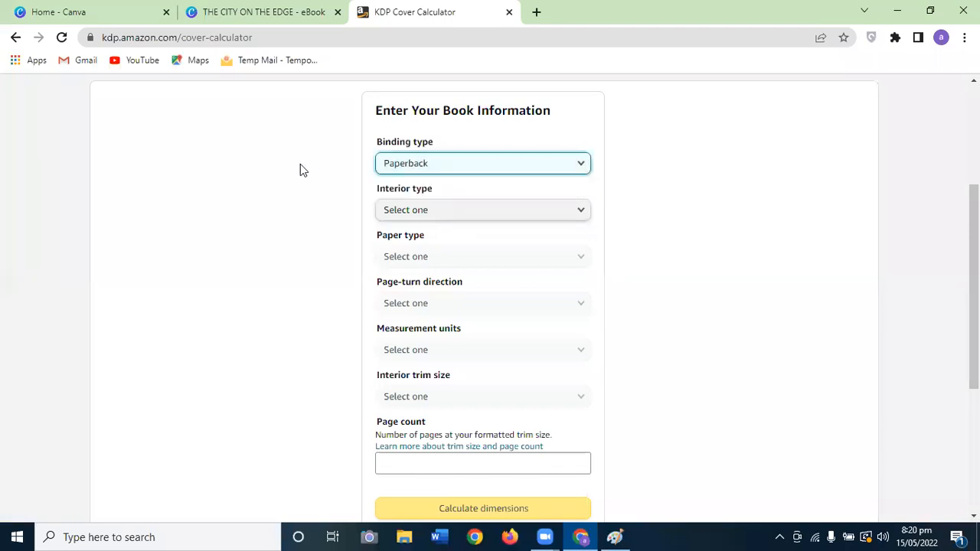
Set the interior type to Black & white and the paper type to White paper
click(392, 213)
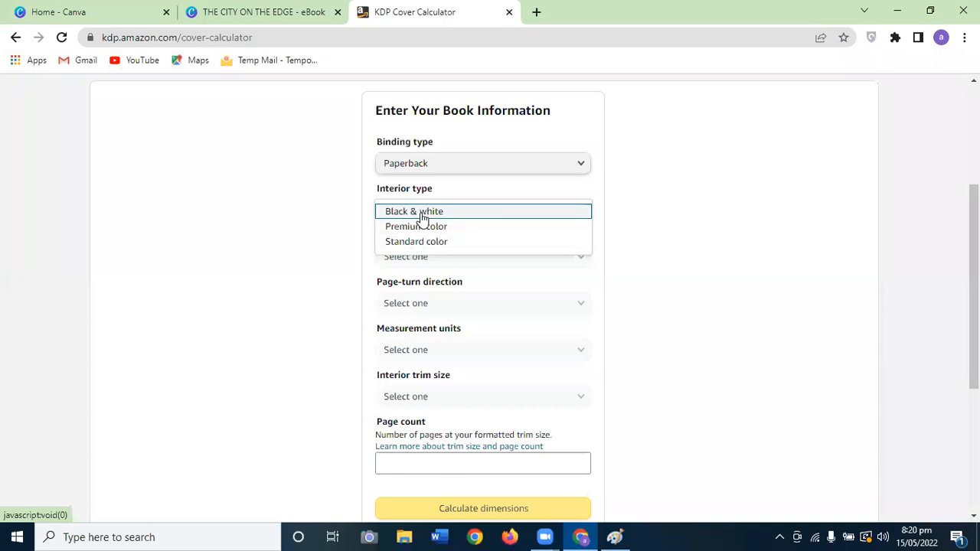
click(422, 218)
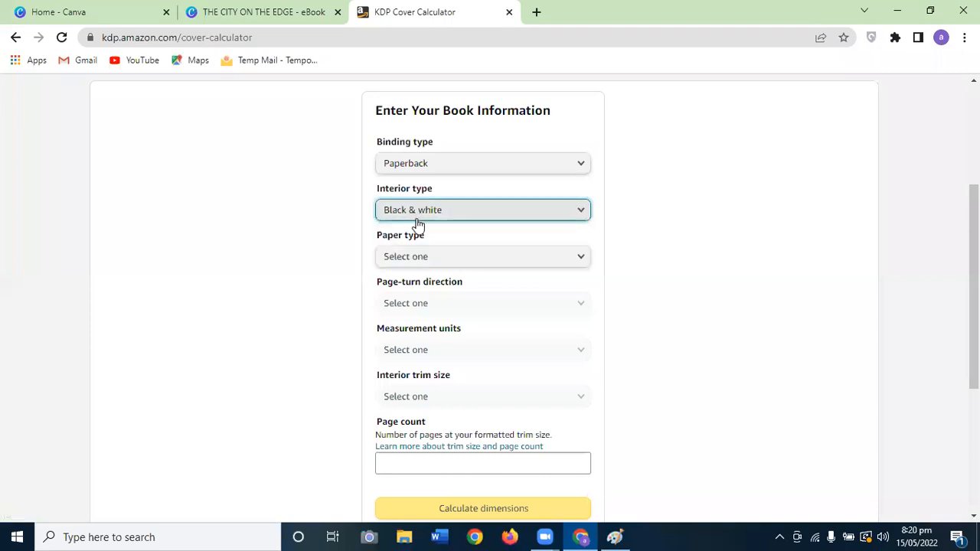
click(414, 262)
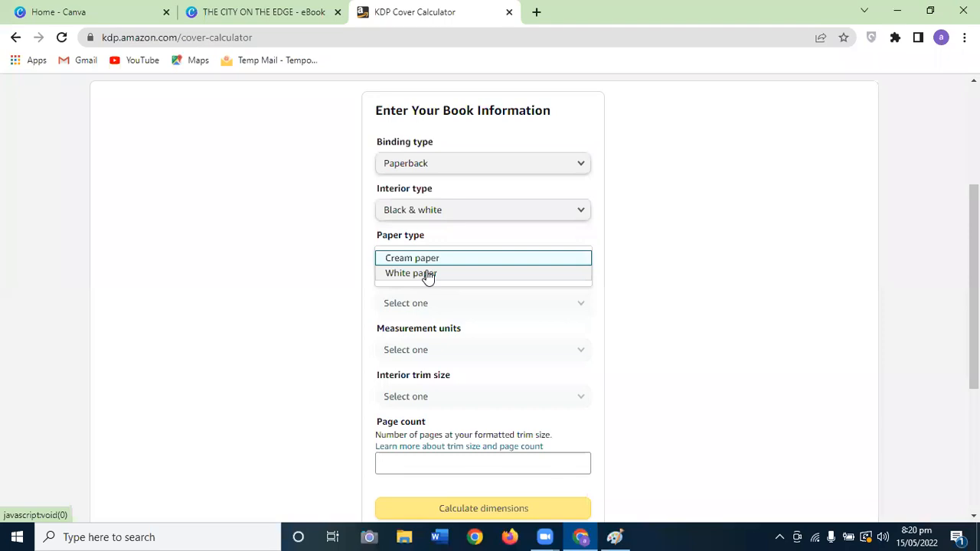
click(427, 277)
Set the page-turn direction to Left to Right and the measurement units to Inches
scroll(427, 277, down, 2)
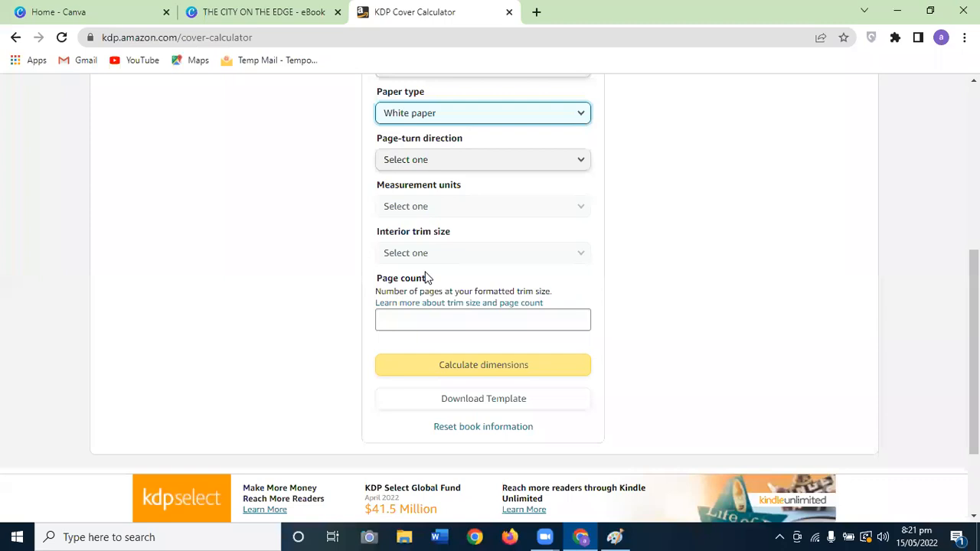
click(404, 167)
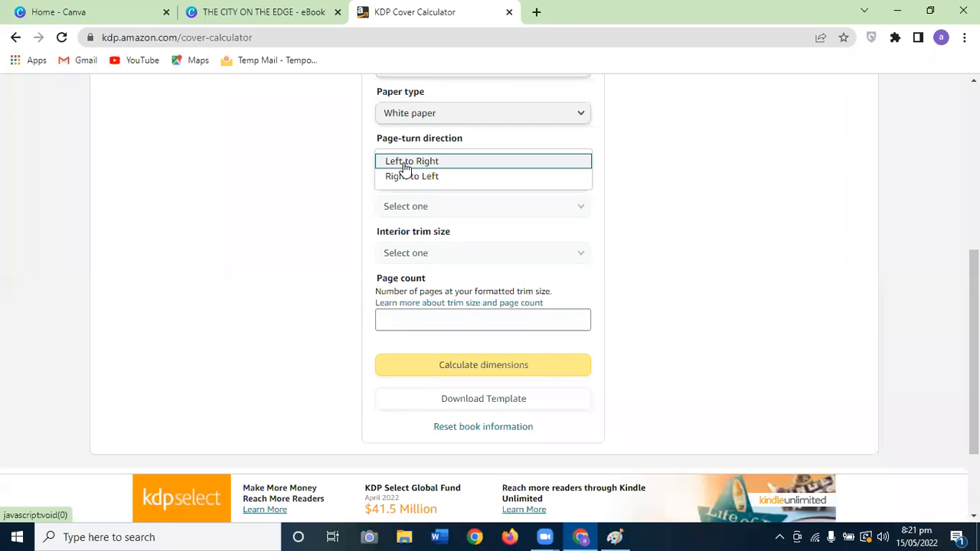
click(405, 163)
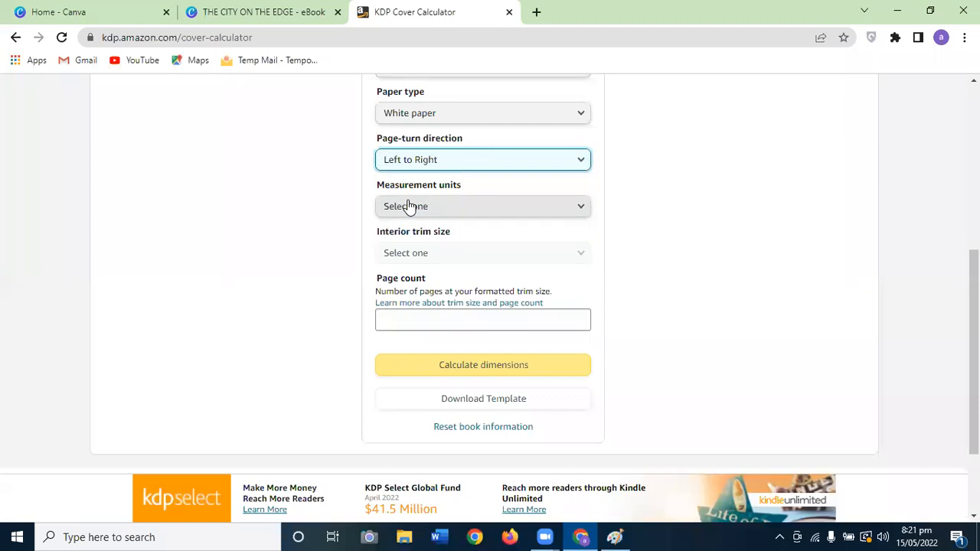
click(409, 207)
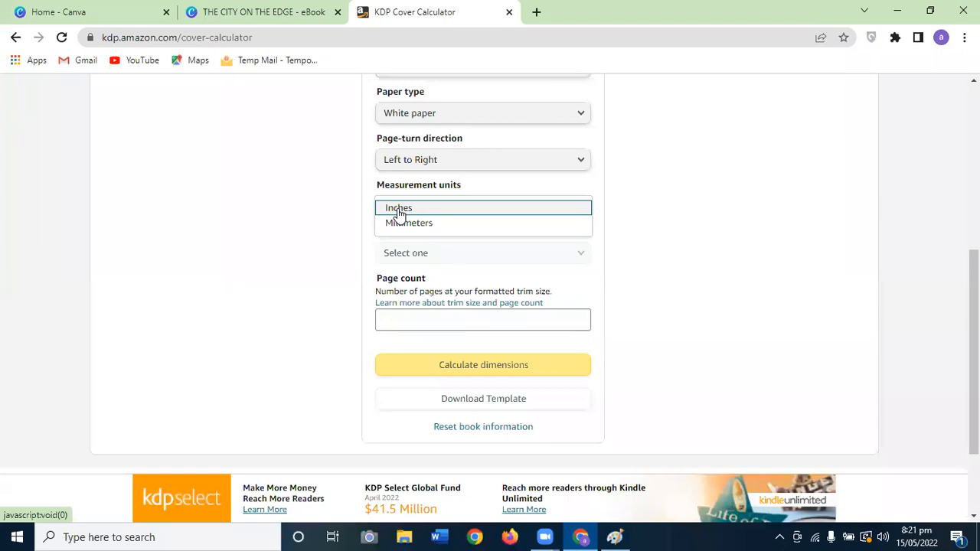
click(399, 211)
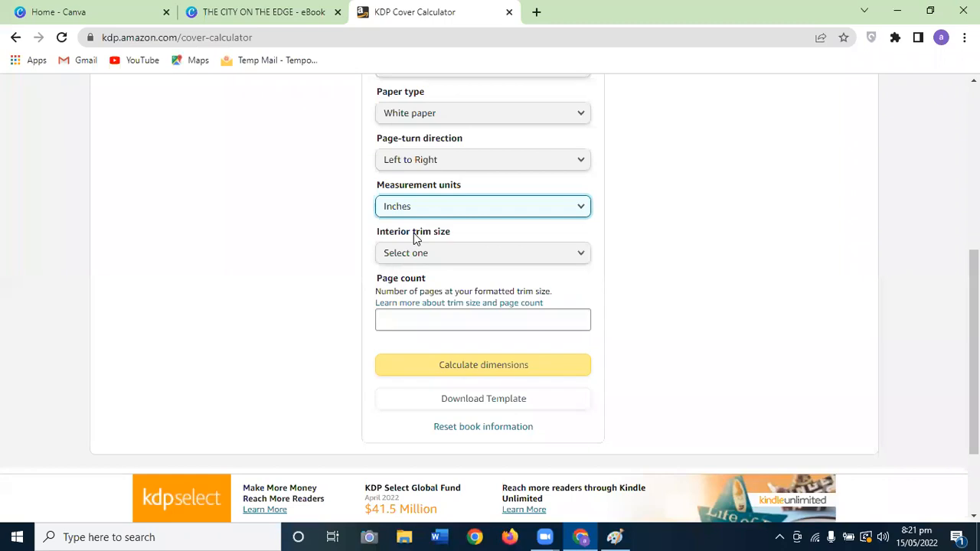
Review the available interior trim sizes and choose 5 x 8 in
click(458, 253)
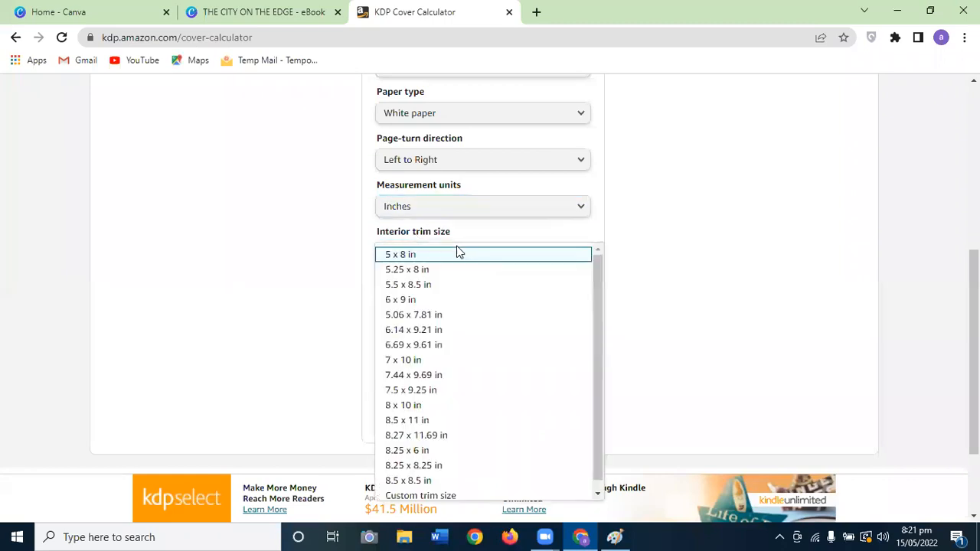
scroll(663, 280, down, 2)
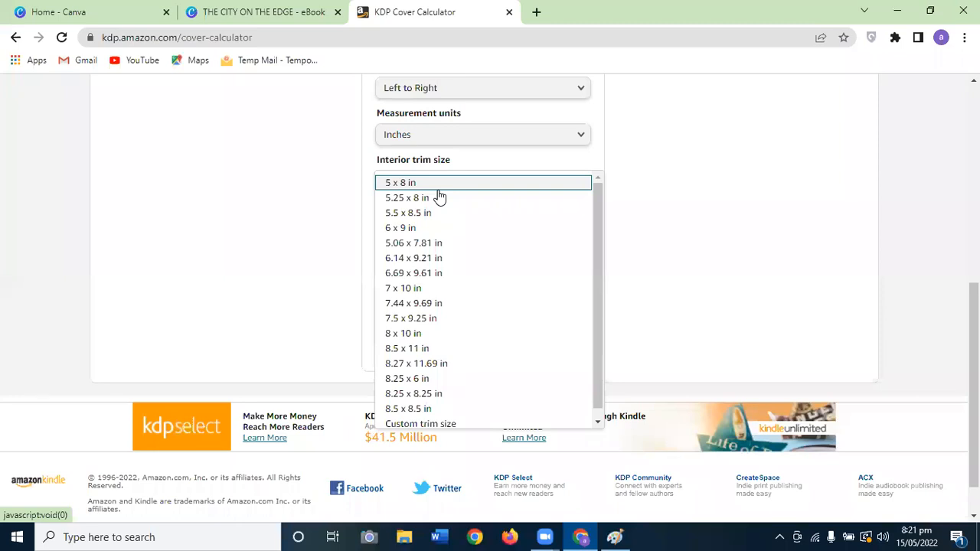
click(299, 265)
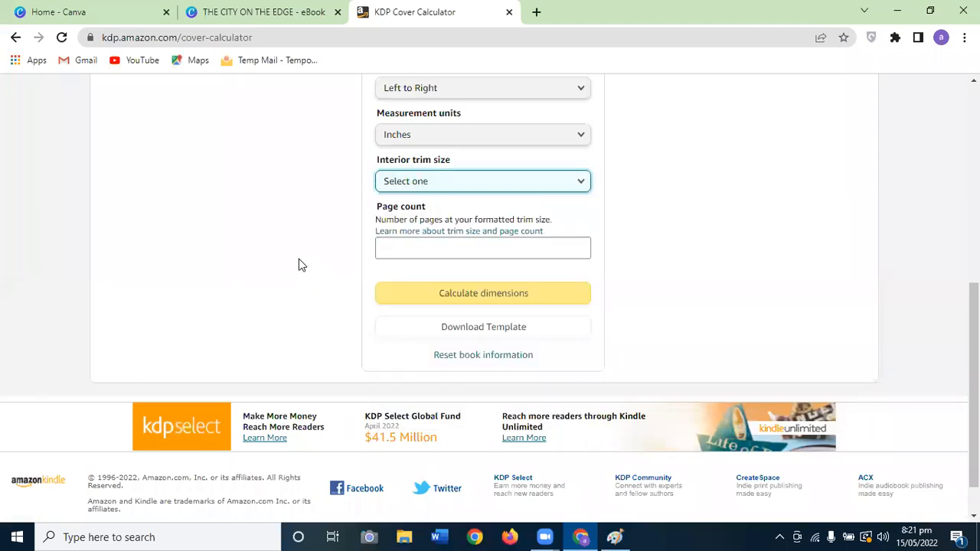
click(434, 189)
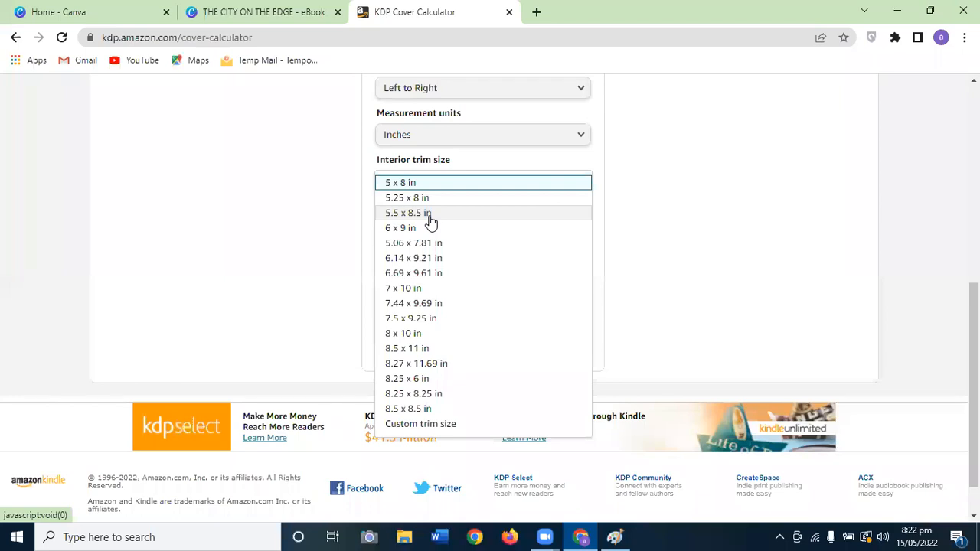
click(417, 185)
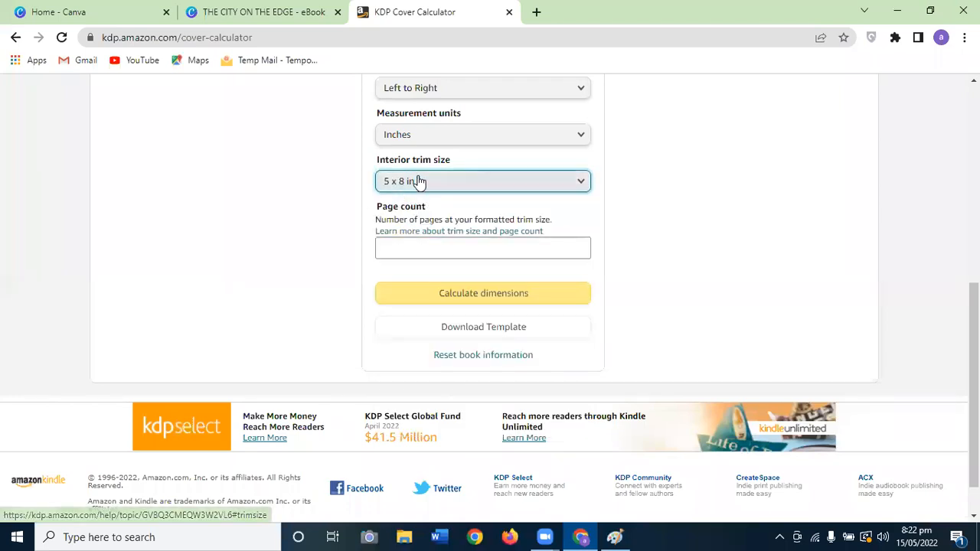
click(416, 181)
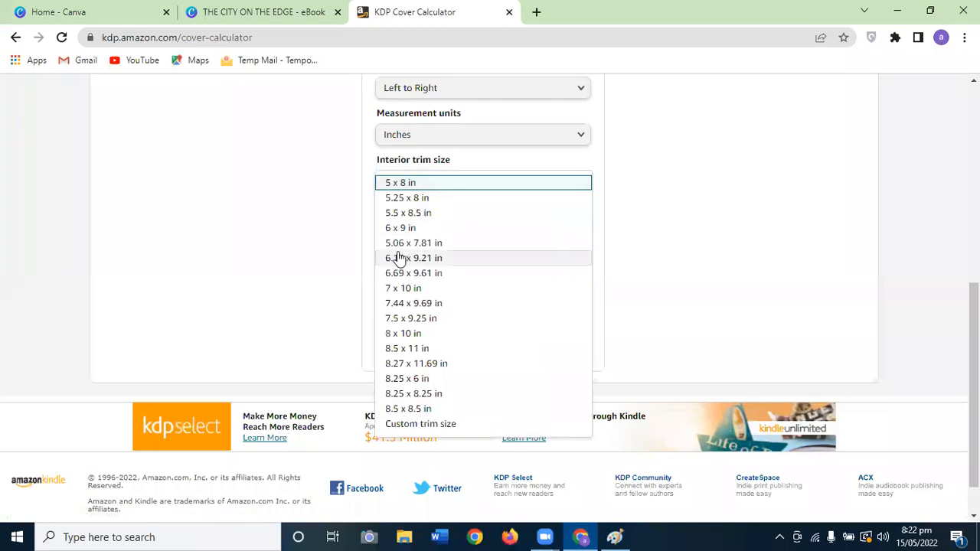
click(363, 198)
Enter a page count of 400 and calculate the cover dimensions
click(400, 248)
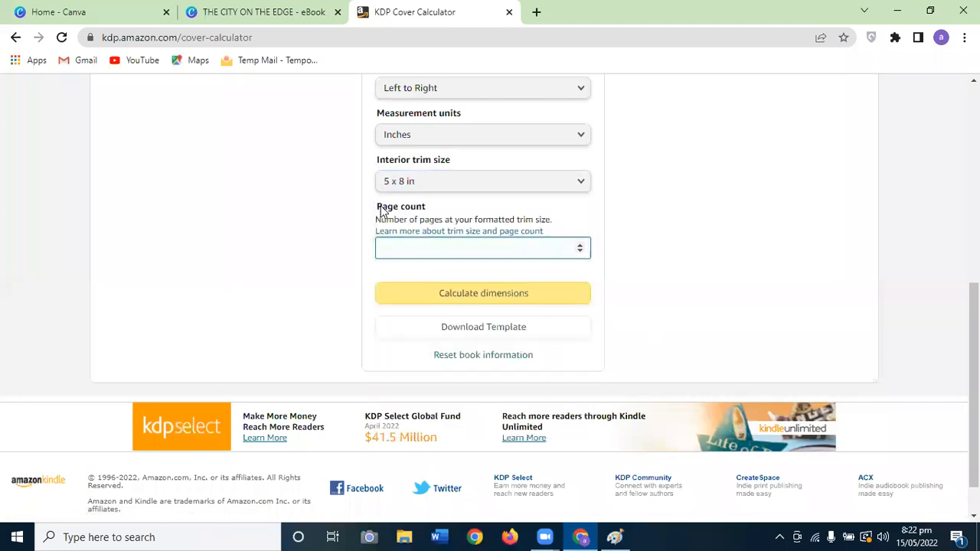
drag(381, 208, 420, 210)
click(417, 252)
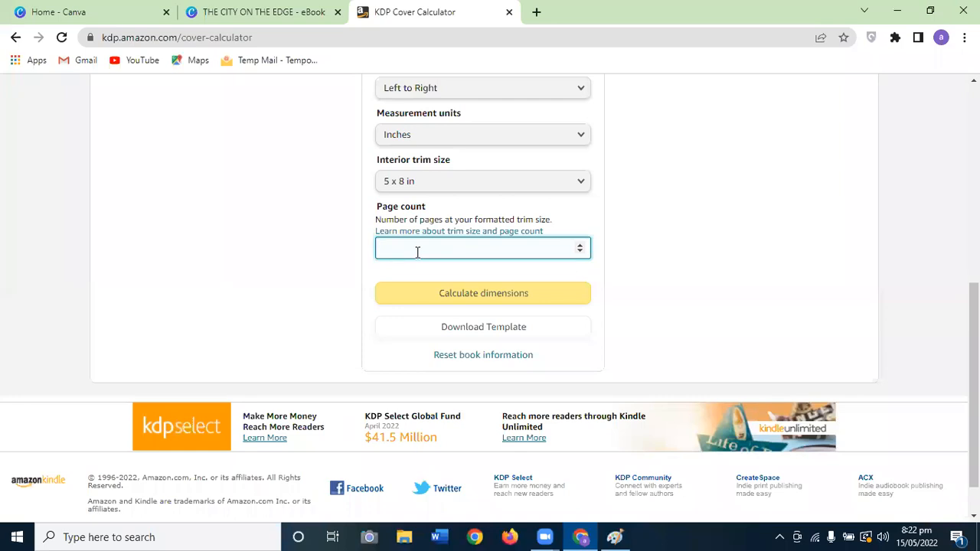
text(400)
click(337, 235)
scroll(361, 269, up, 3)
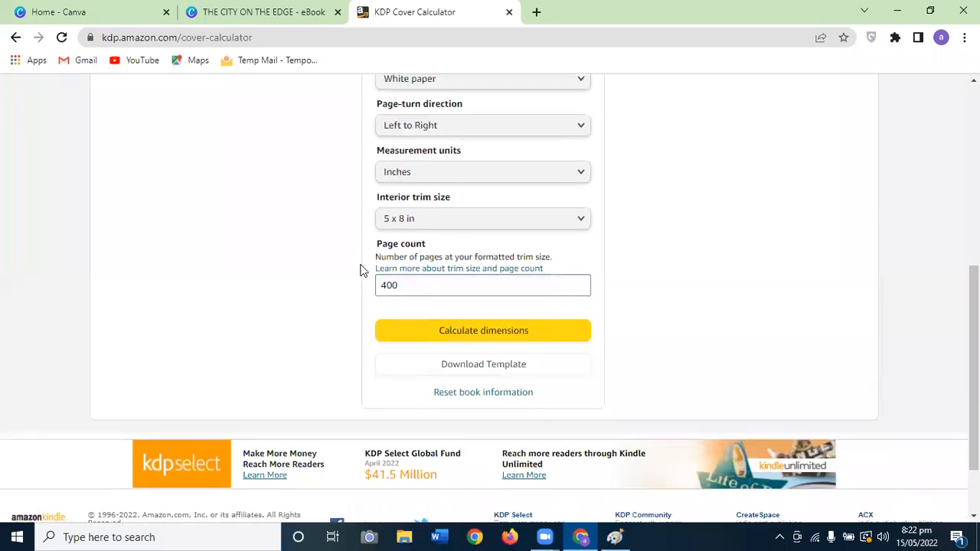
scroll(426, 169, down, 2)
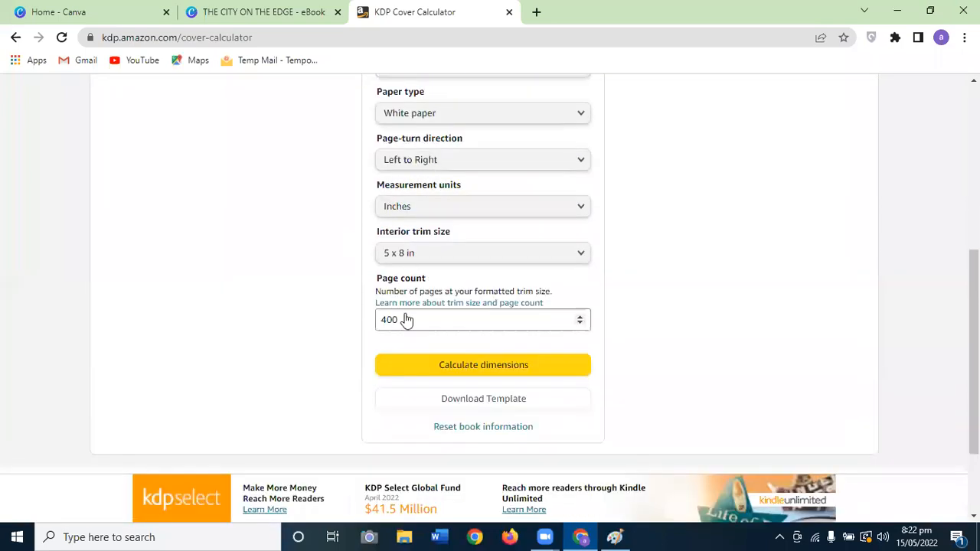
click(457, 372)
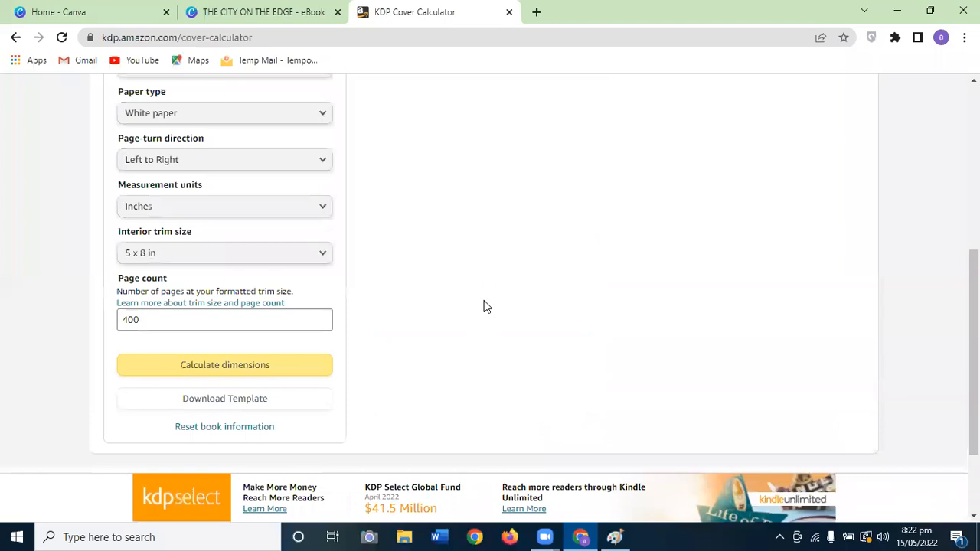
Examine the calculated dimensions table and cover diagram, focusing on the full cover's width and height
scroll(484, 306, up, 2)
scroll(484, 307, up, 1)
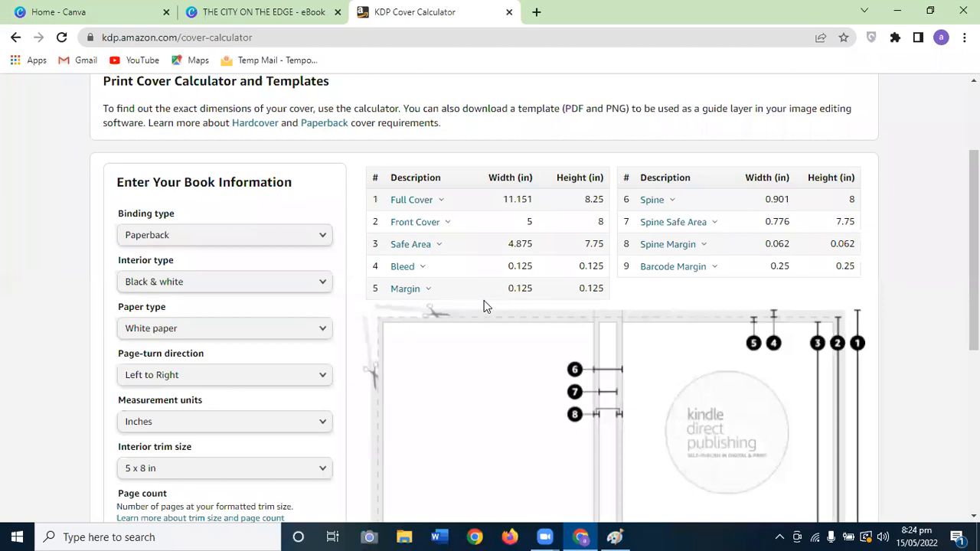
scroll(500, 228, down, 2)
scroll(539, 221, up, 2)
scroll(540, 309, down, 3)
scroll(551, 324, up, 2)
scroll(547, 332, up, 1)
double_click(375, 200)
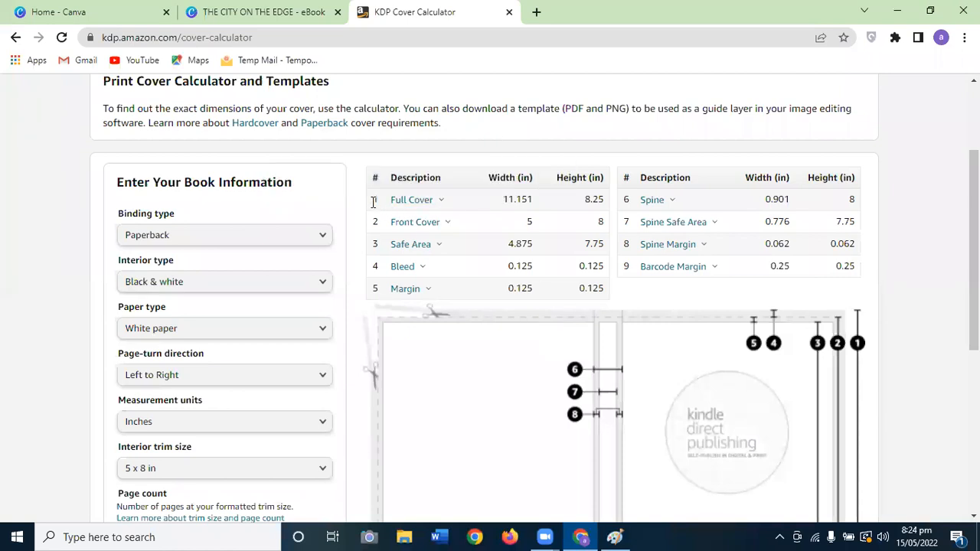
drag(490, 177, 604, 201)
click(499, 208)
Return to the Canva eBook cover design THE CITY ON THE EDGE
click(129, 10)
click(220, 12)
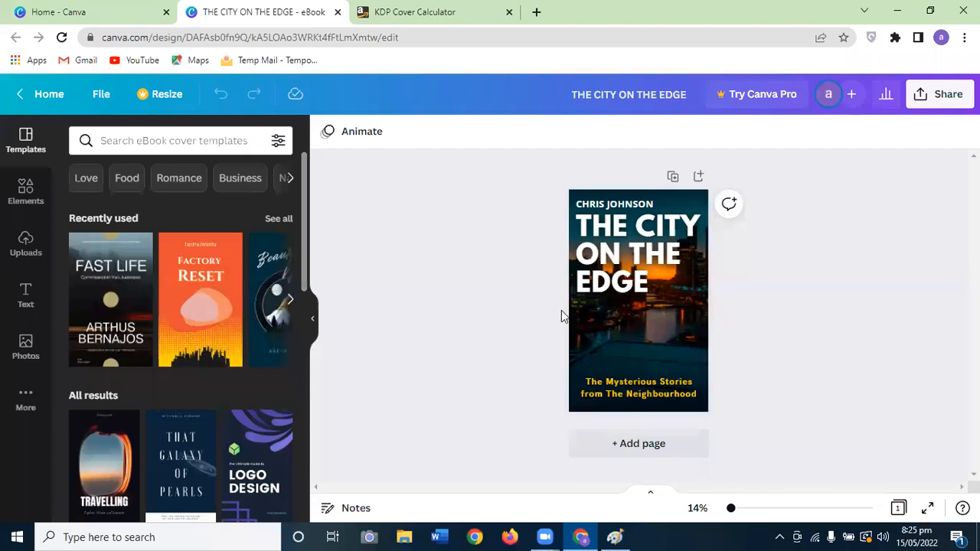
Switch to the Canva home page and open the custom size form for a new design
click(36, 18)
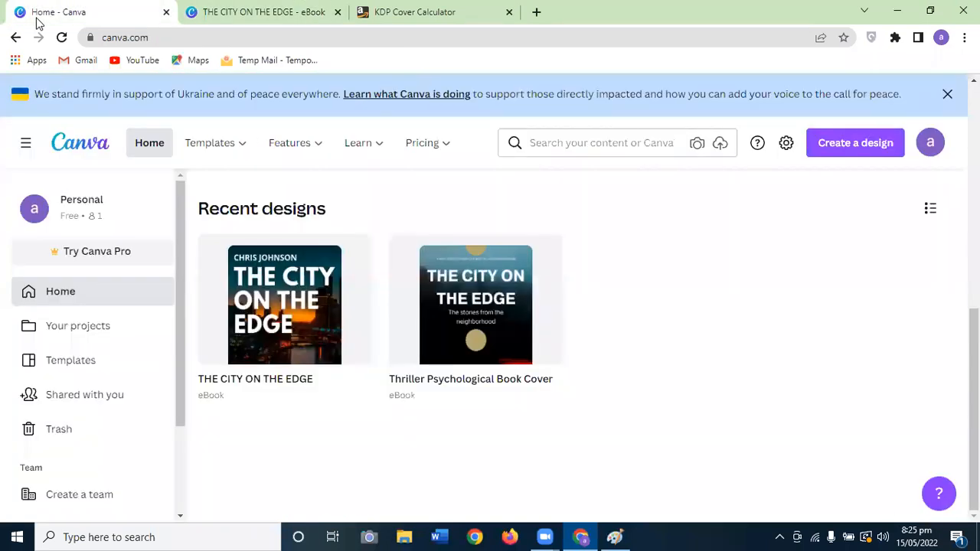
scroll(281, 281, up, 5)
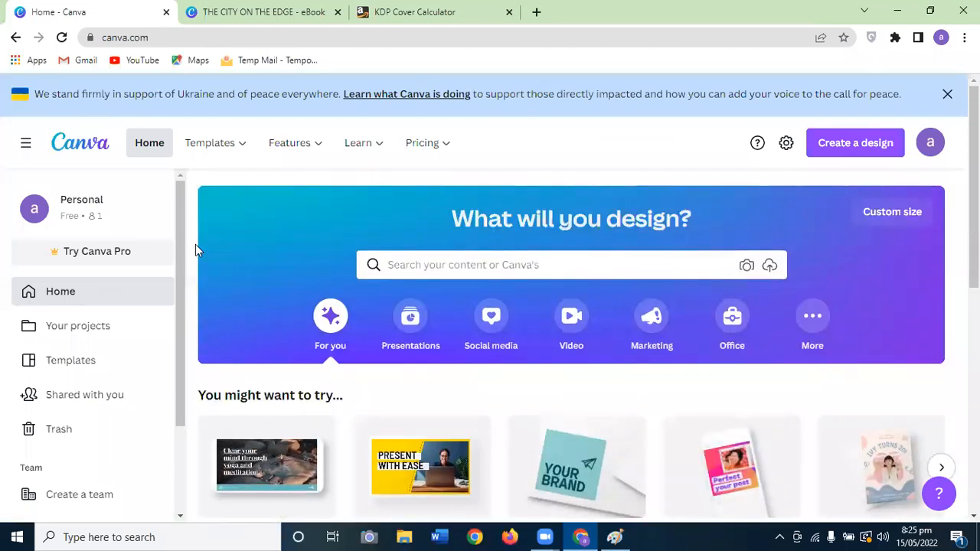
click(901, 222)
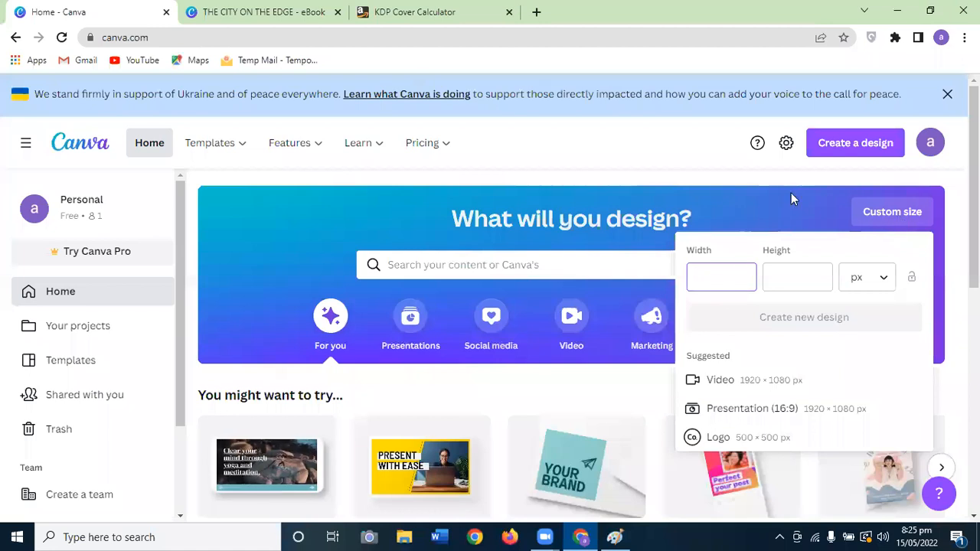
click(785, 280)
click(724, 271)
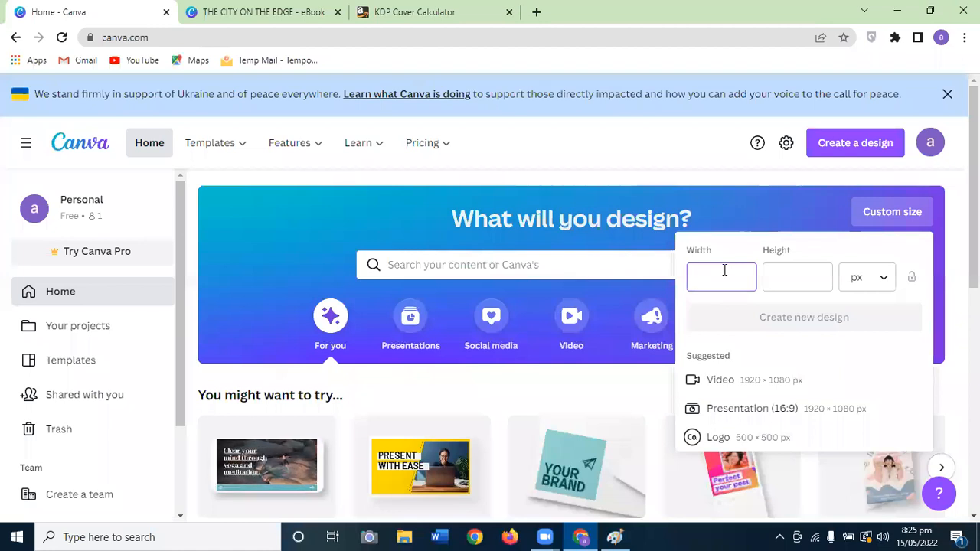
Copy the full cover width 11.151 from the KDP cover calculator into the width of Canva's custom size form
click(440, 9)
click(523, 201)
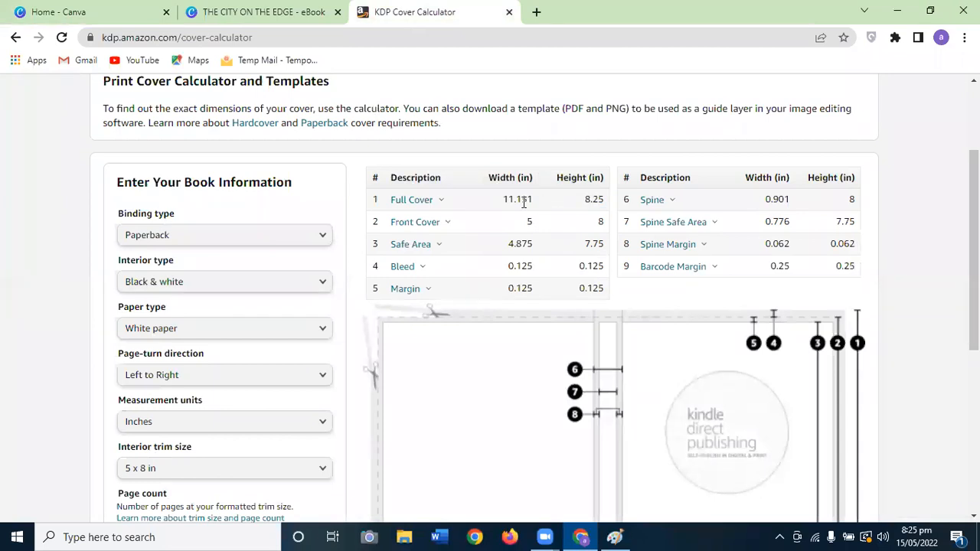
drag(502, 200, 530, 200)
right_click(525, 201)
click(542, 211)
click(98, 10)
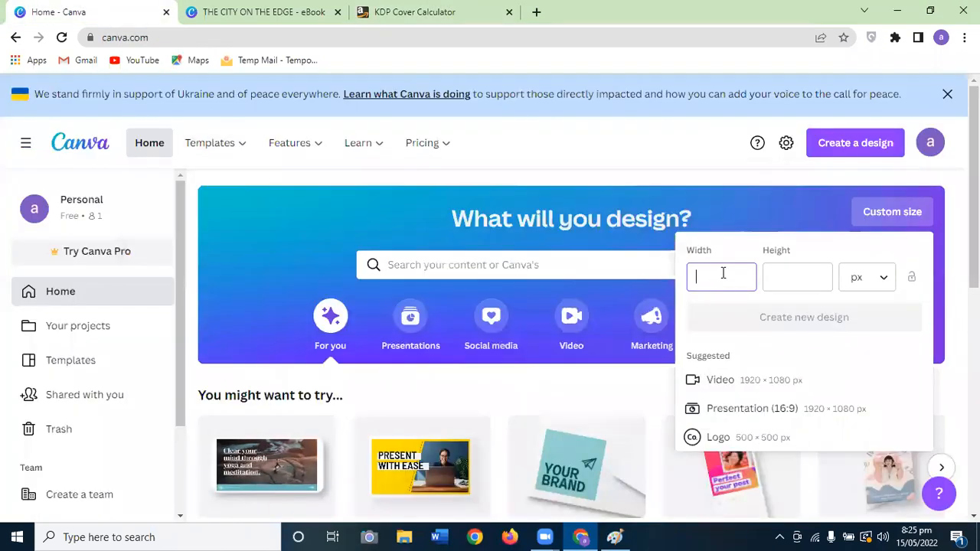
right_click(723, 274)
click(762, 357)
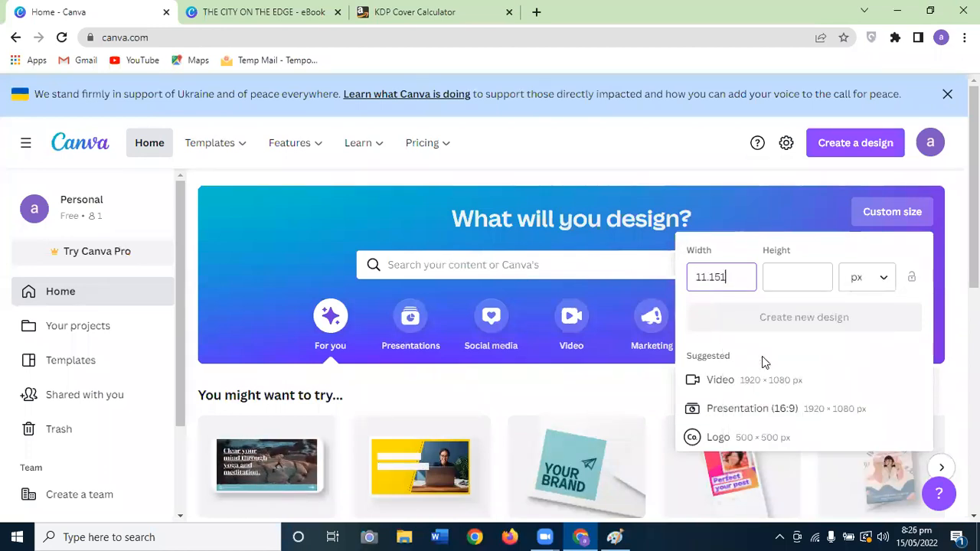
Change the custom size units to inches and replace the width with 11.151
click(786, 269)
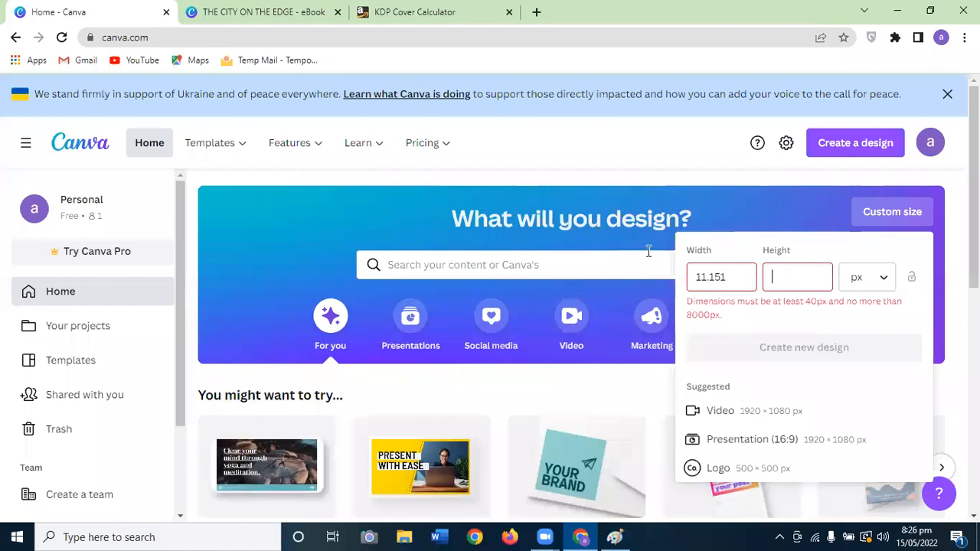
click(868, 279)
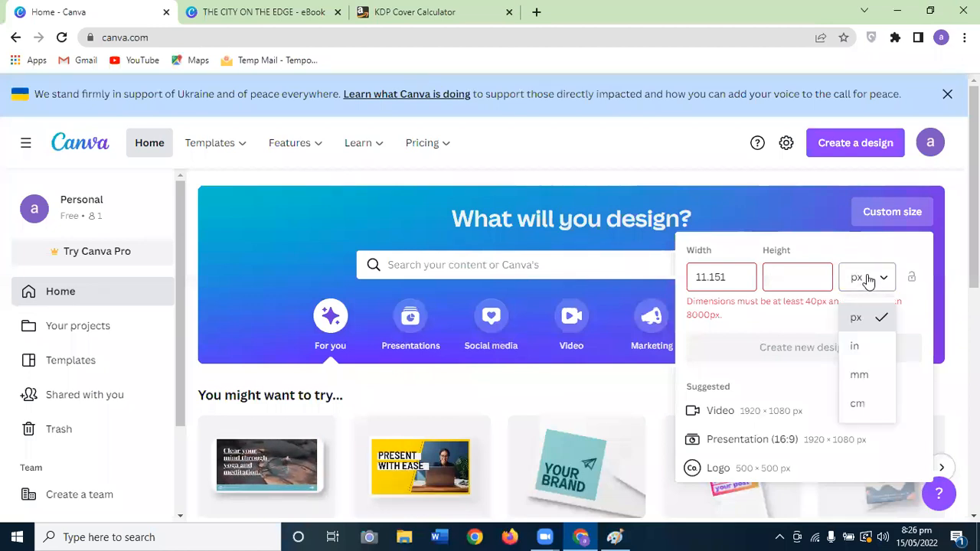
click(856, 349)
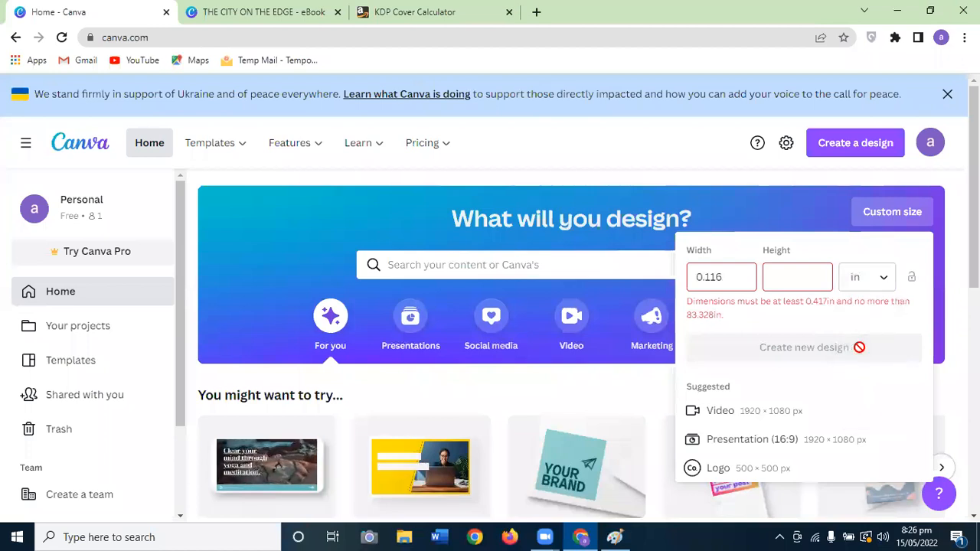
click(871, 285)
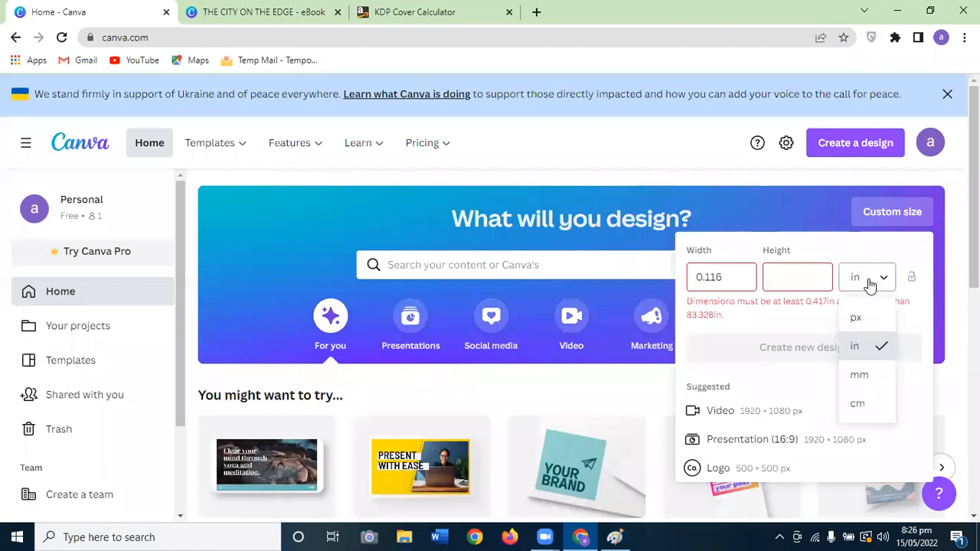
click(876, 346)
double_click(700, 277)
key(BackSpace)
right_click(710, 275)
click(747, 362)
Copy the full cover height 8.25 from the KDP calculator into the custom height and create the new design
click(797, 269)
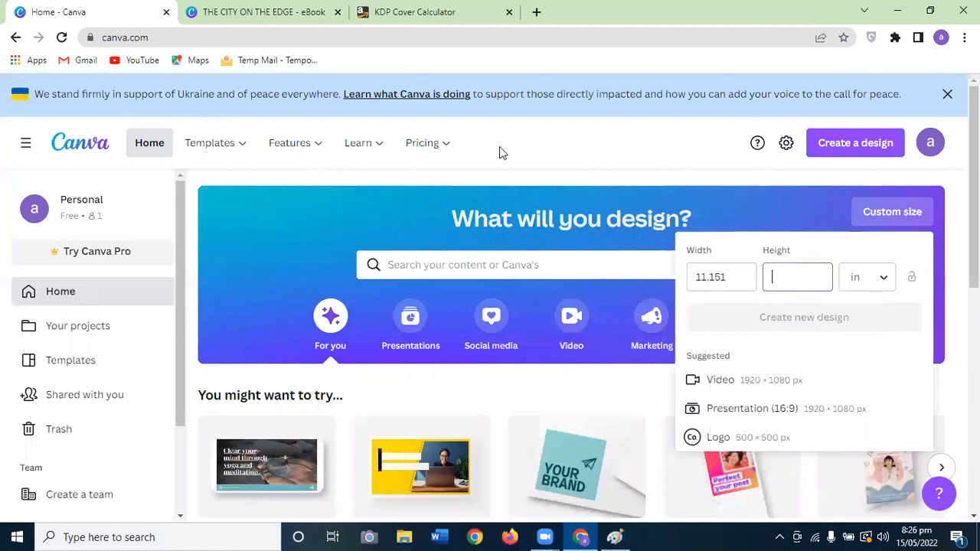
click(375, 9)
scroll(525, 361, down, 2)
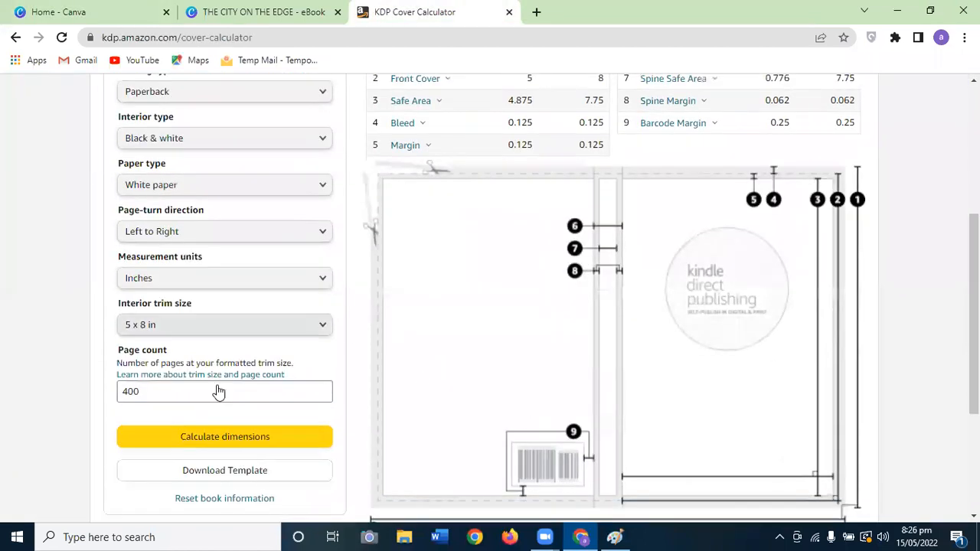
scroll(373, 309, up, 3)
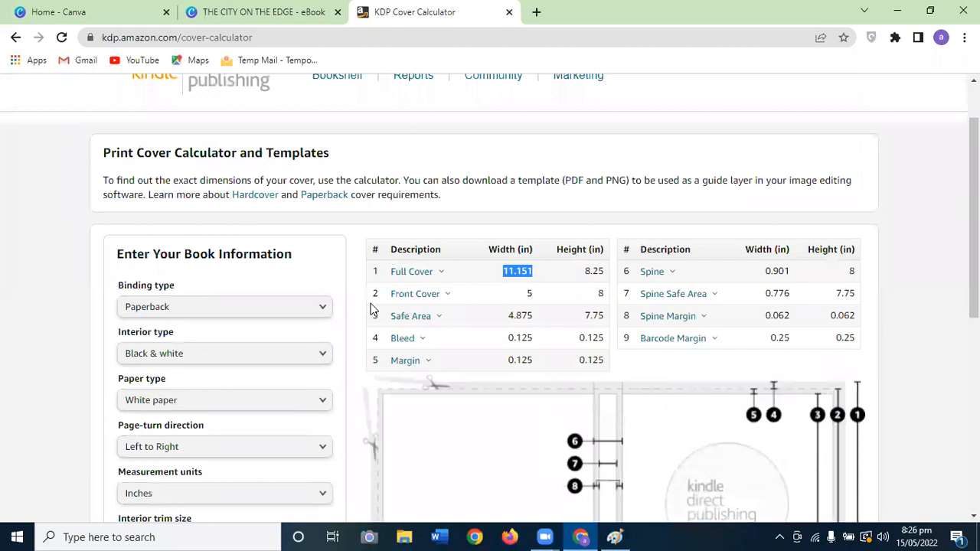
drag(557, 249, 603, 271)
right_click(603, 271)
click(615, 282)
click(11, 8)
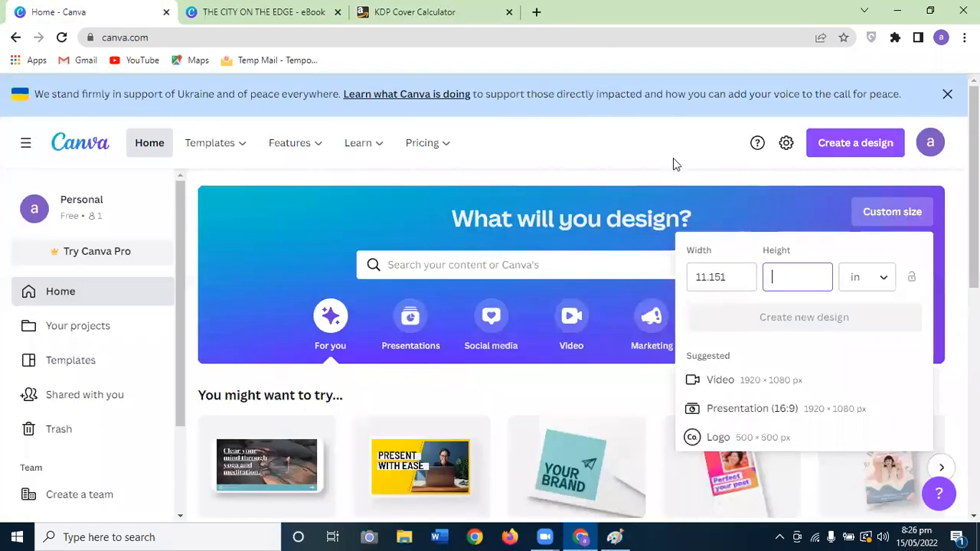
right_click(788, 280)
click(820, 369)
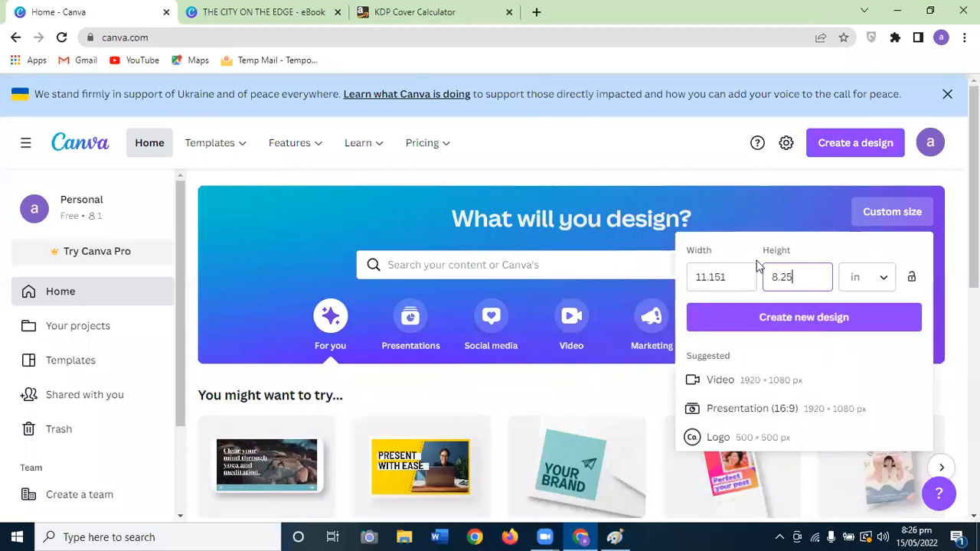
click(793, 318)
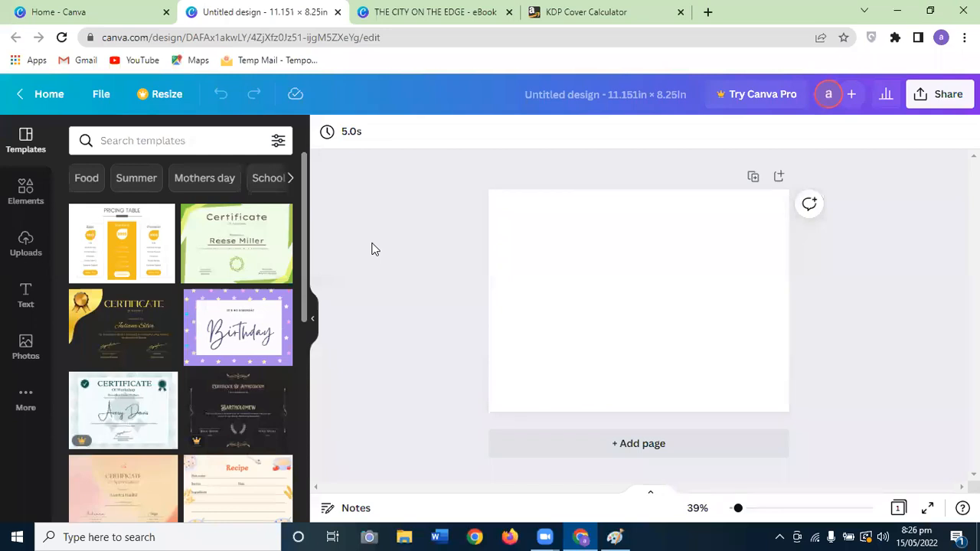
click(527, 282)
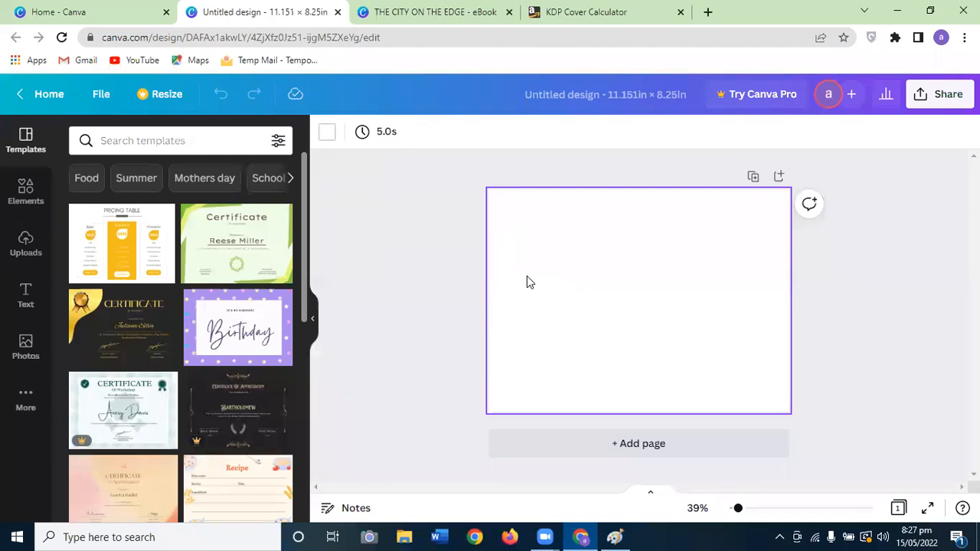
Switch to Paint, undo the blue and dark red marks around the book sketch, and scribble yellow over its red spine
click(615, 536)
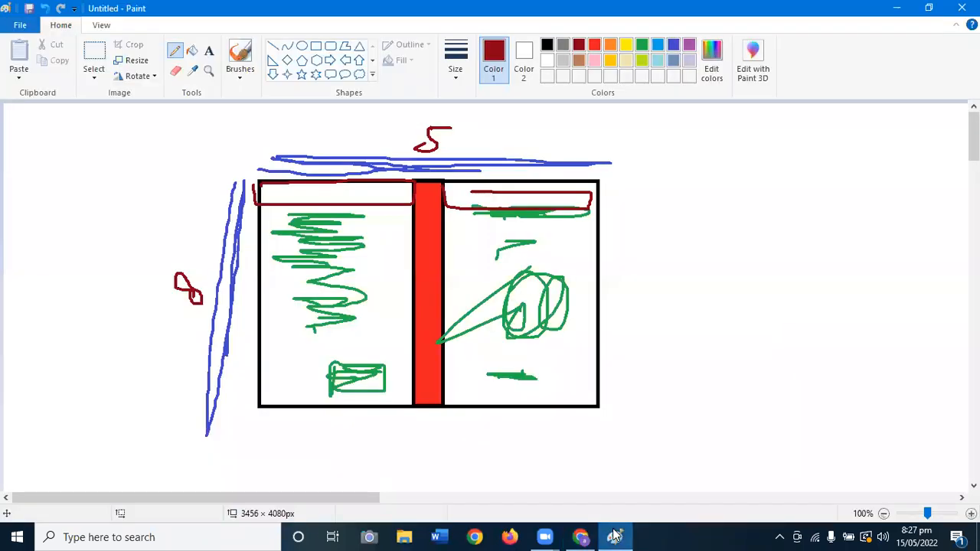
key(ctrl+z)
key(ctrl+z)
key(ctrl+z)
key(ctrl+z)
key(ctrl+z)
key(ctrl+z)
key(ctrl+z)
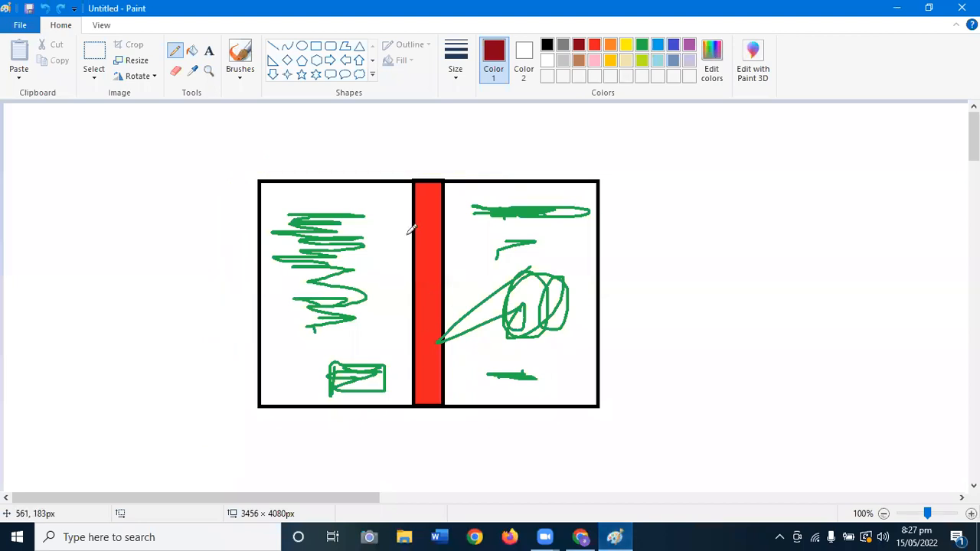
click(626, 44)
mouse_move(433, 167)
mouse_down()
mouse_move(434, 264)
mouse_move(419, 323)
mouse_move(416, 292)
mouse_move(422, 284)
mouse_move(437, 320)
mouse_move(429, 403)
mouse_move(434, 218)
mouse_up()
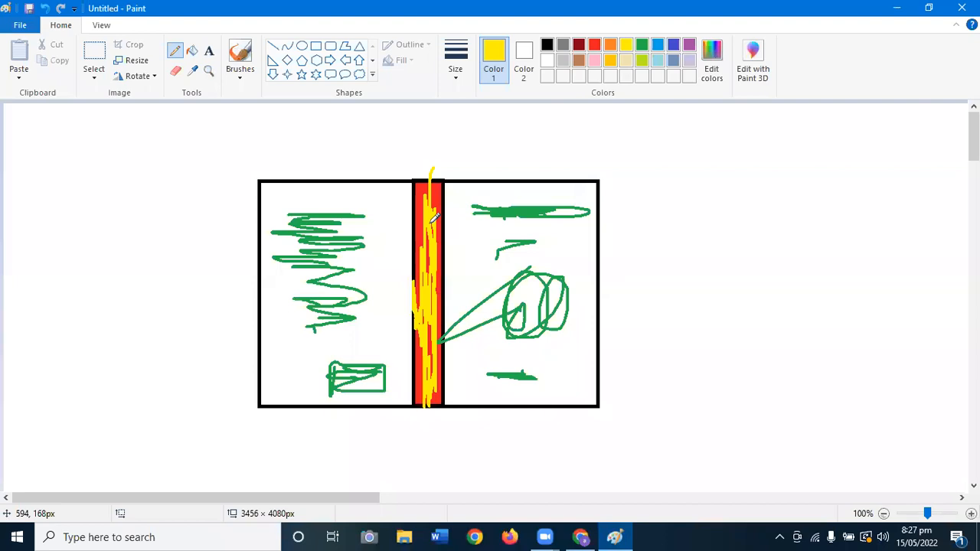
Return to the new 11.151 x 8.25 in Canva design and set the page background to dark grey
click(584, 536)
click(576, 13)
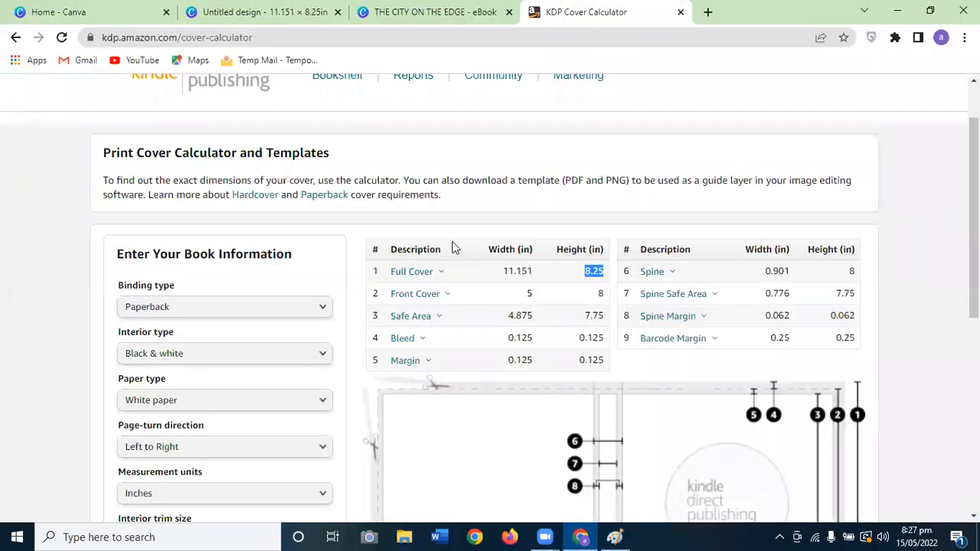
click(457, 196)
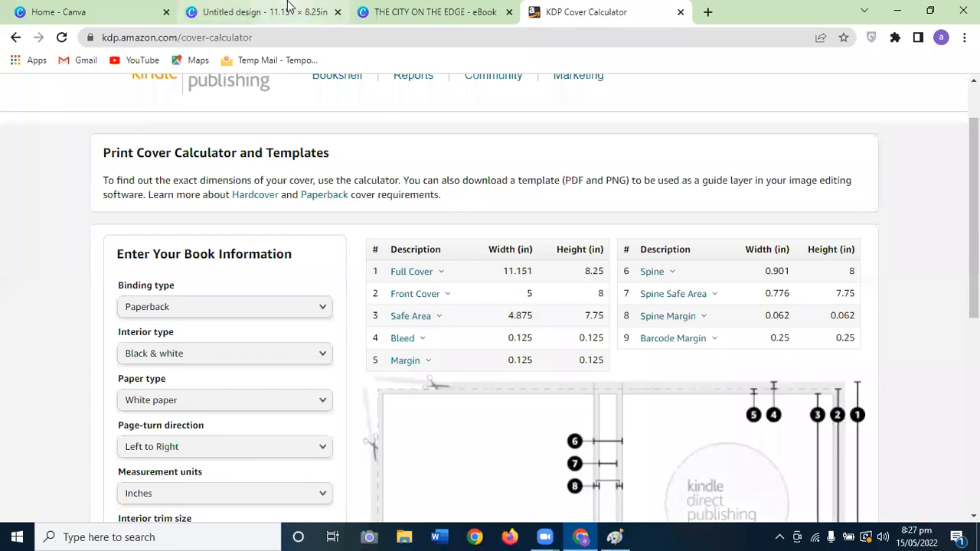
click(289, 9)
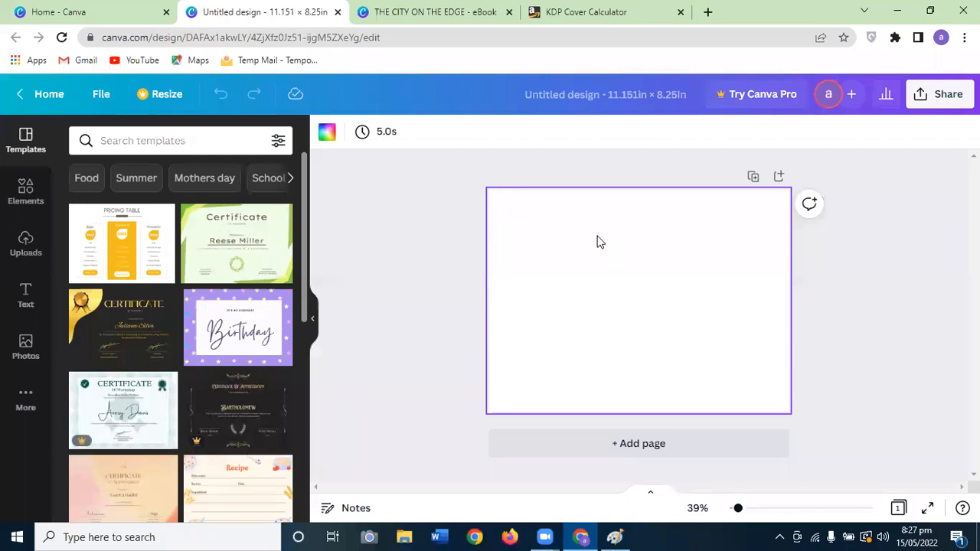
click(327, 131)
click(132, 346)
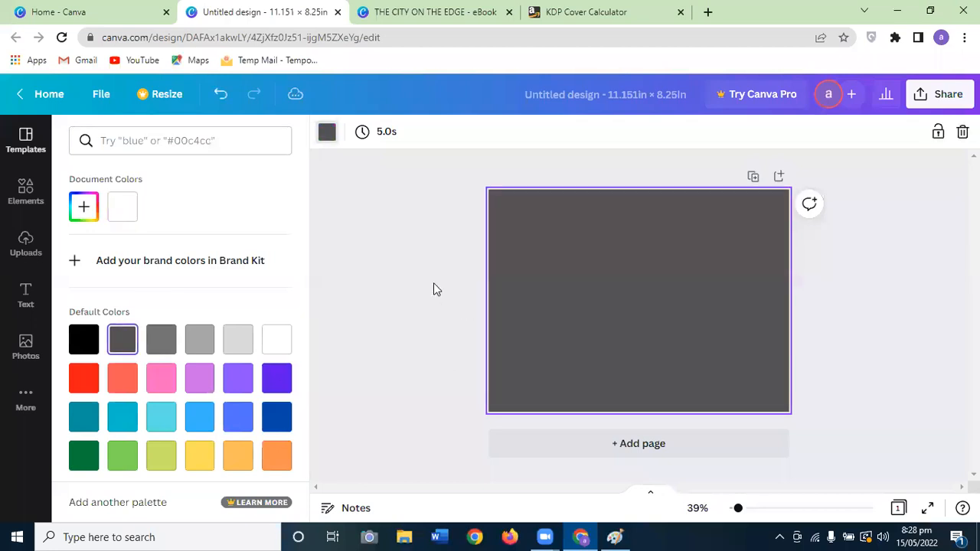
click(434, 283)
click(530, 242)
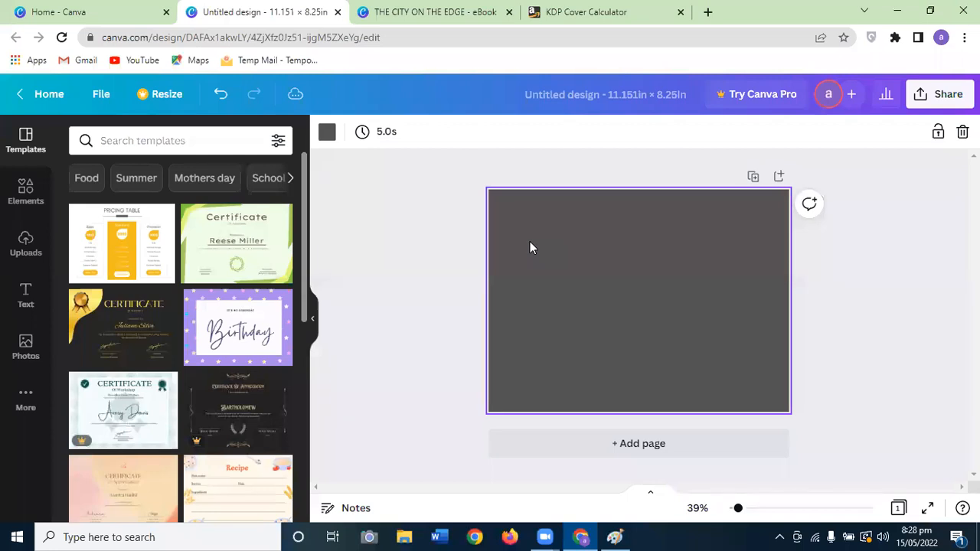
Add a square shape to the page and fill it with red
click(25, 193)
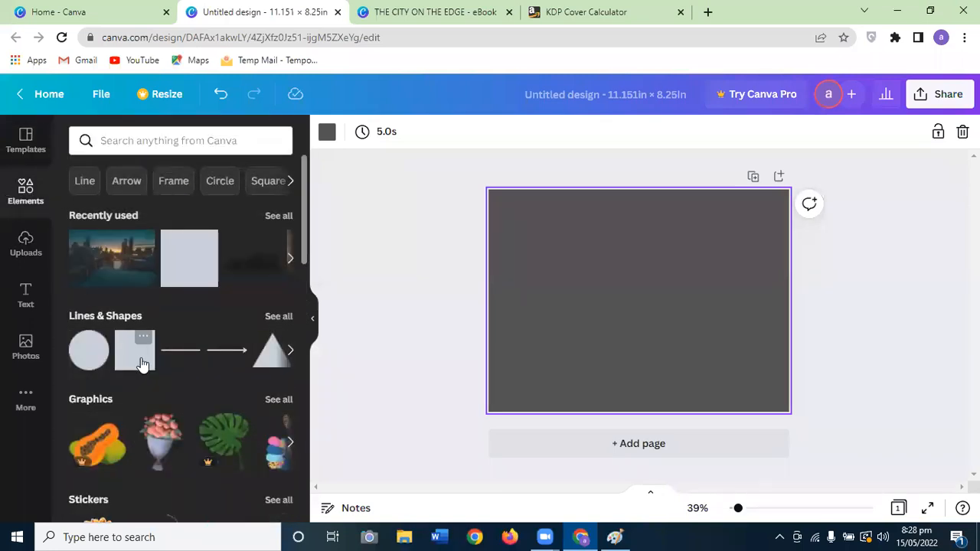
click(186, 257)
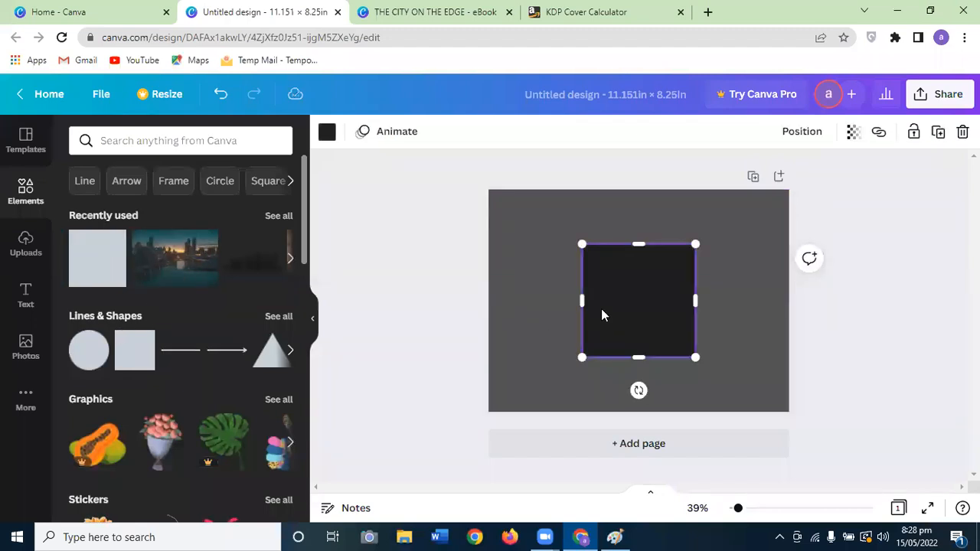
mouse_move(615, 327)
mouse_down()
mouse_move(597, 324)
mouse_move(609, 317)
mouse_up()
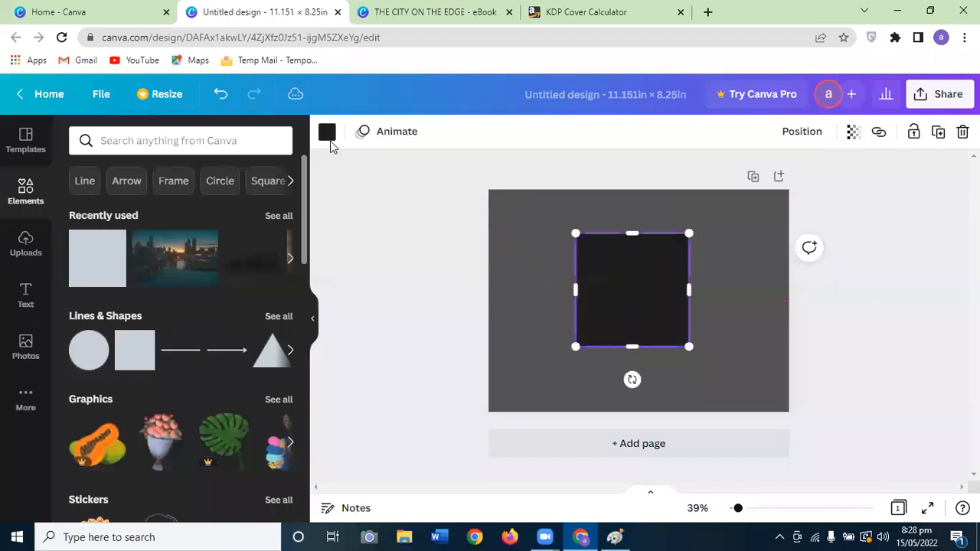
click(327, 131)
click(94, 382)
Stretch the red shape to about 9.8 in high, past the page's upper and lower edges, and centre it
drag(596, 322, 599, 279)
drag(636, 226, 626, 157)
drag(633, 361, 631, 258)
drag(630, 353, 628, 432)
mouse_move(613, 328)
mouse_down()
mouse_move(641, 324)
mouse_move(623, 322)
mouse_up()
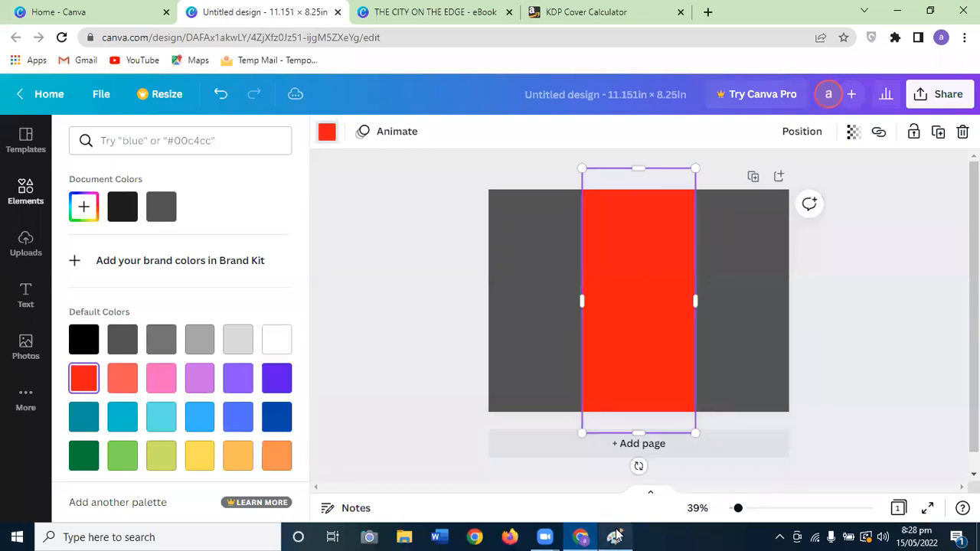
Switch to Paint to view the spine in the book sketch, and return to the Canva print cover design
mouse_move(610, 536)
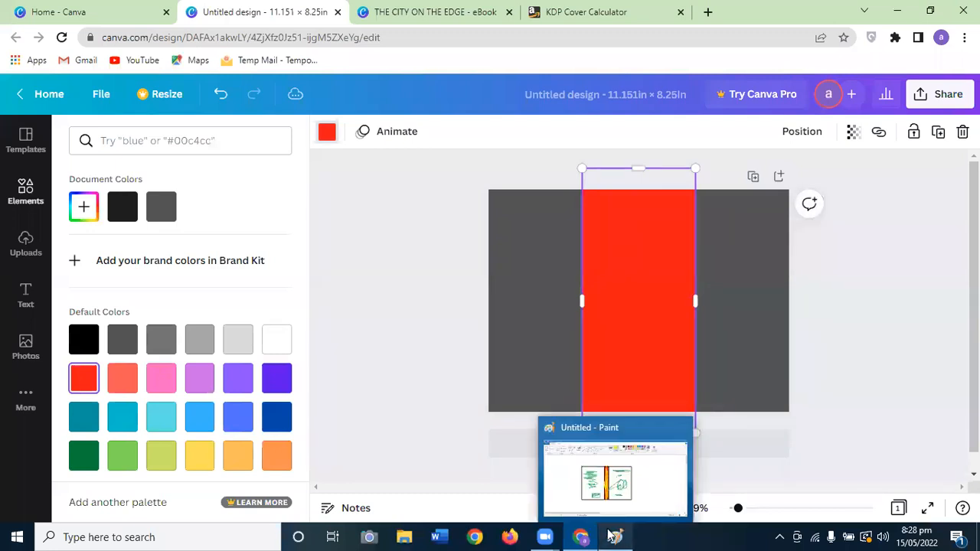
click(613, 537)
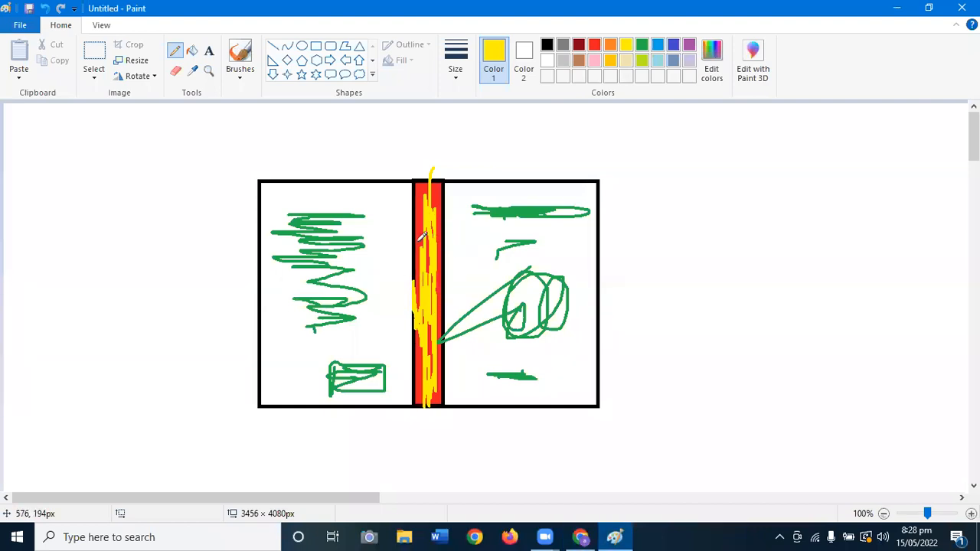
click(581, 536)
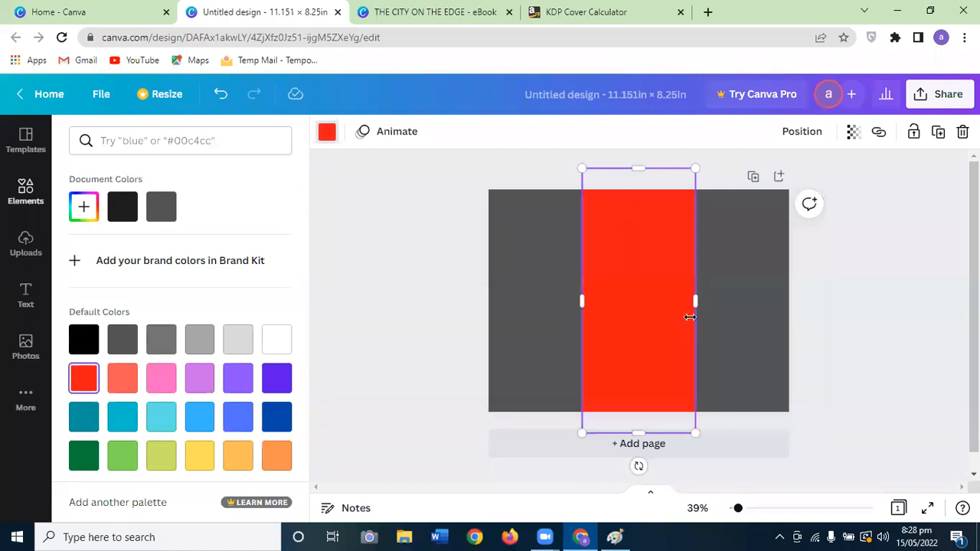
Try narrowing the red shape to about 1.4 in wide, and stretch it wide again
drag(694, 300, 630, 295)
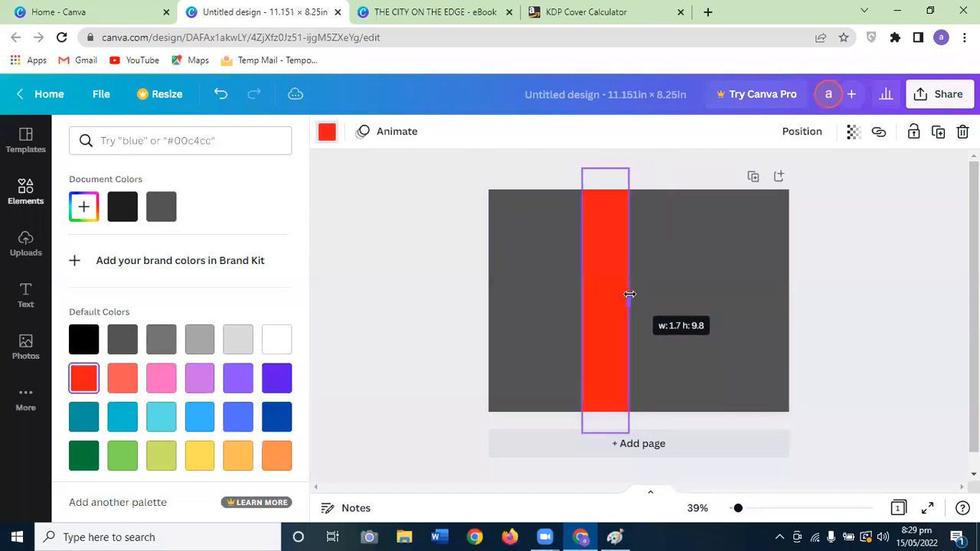
drag(630, 294, 621, 295)
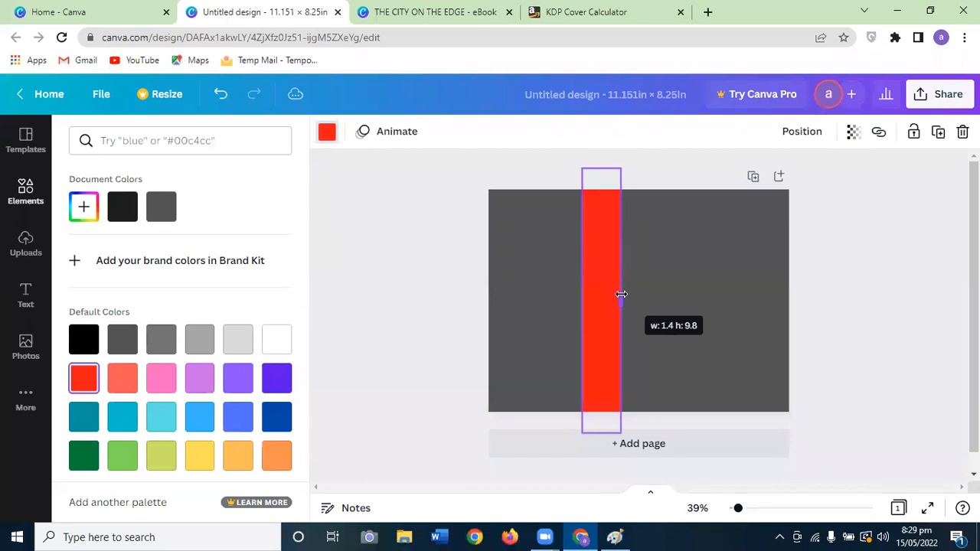
drag(621, 295, 700, 294)
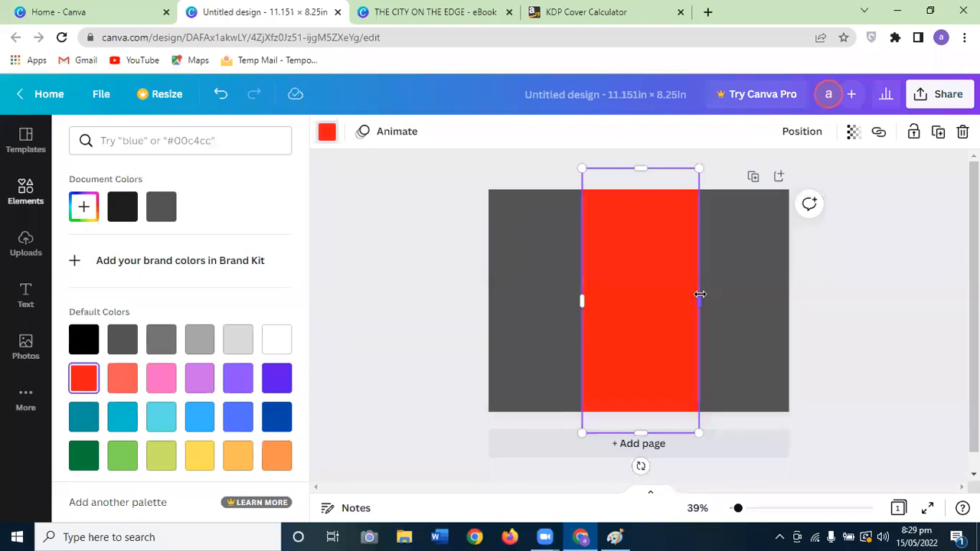
Look up the spine width in the KDP Cover Calculator's dimension table, and return to the print cover design
click(602, 12)
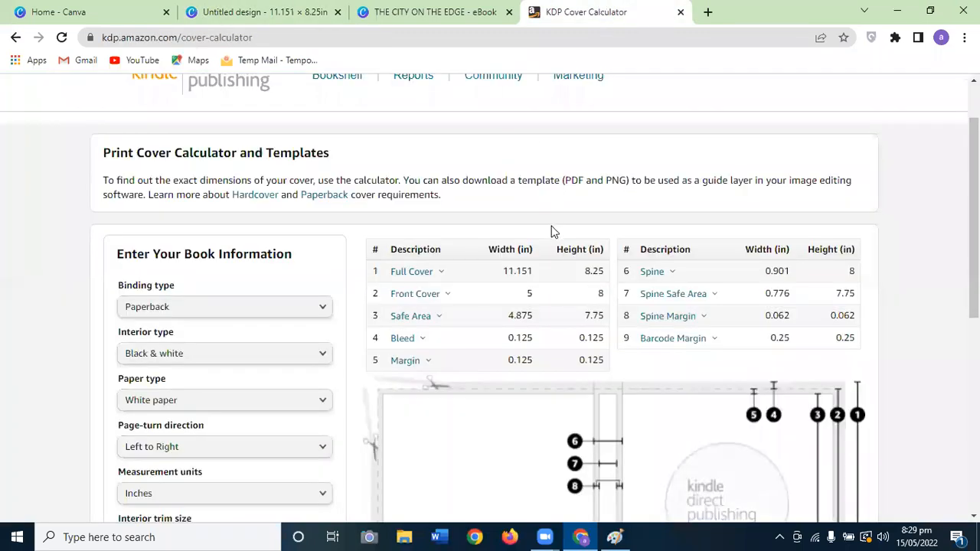
scroll(490, 285, down, 1)
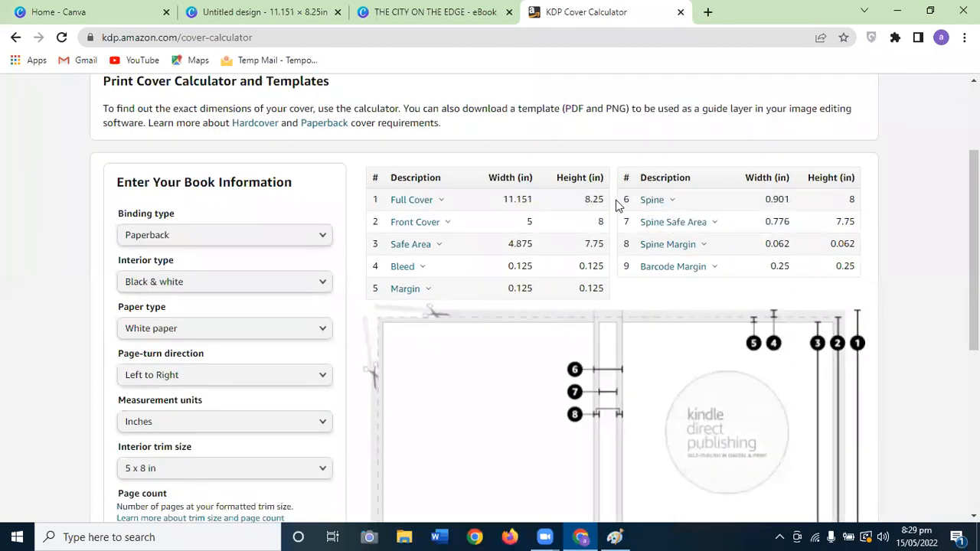
drag(621, 201, 670, 198)
click(772, 199)
drag(765, 199, 793, 204)
click(776, 203)
double_click(781, 202)
click(793, 207)
click(322, 14)
Recheck the spine width in the KDP Cover Calculator and narrow the red shape to roughly that 0.901 in width
drag(663, 316, 694, 291)
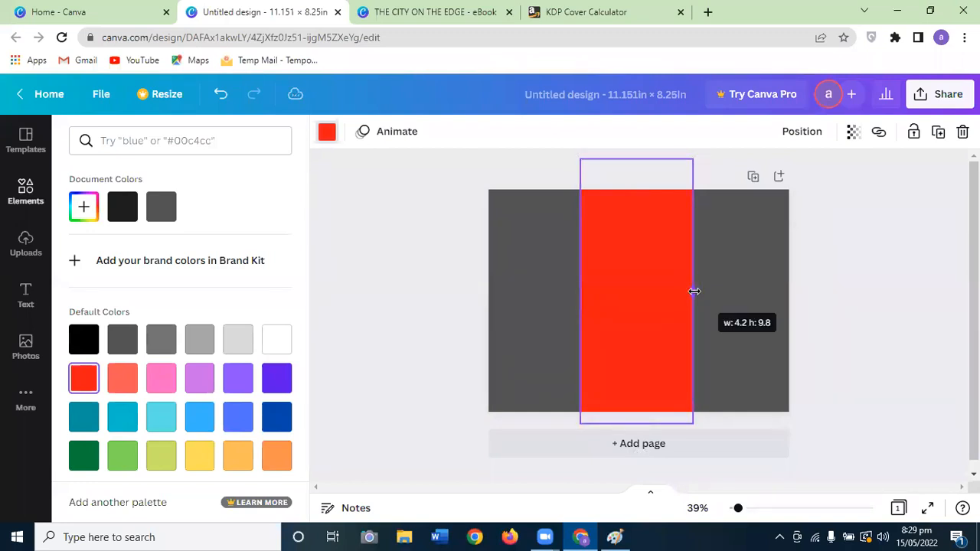
drag(694, 291, 694, 291)
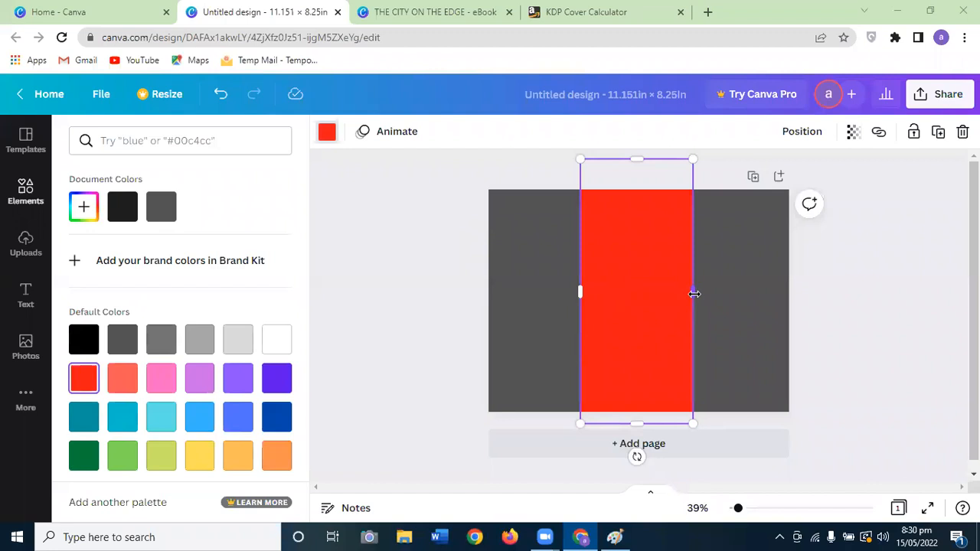
click(586, 11)
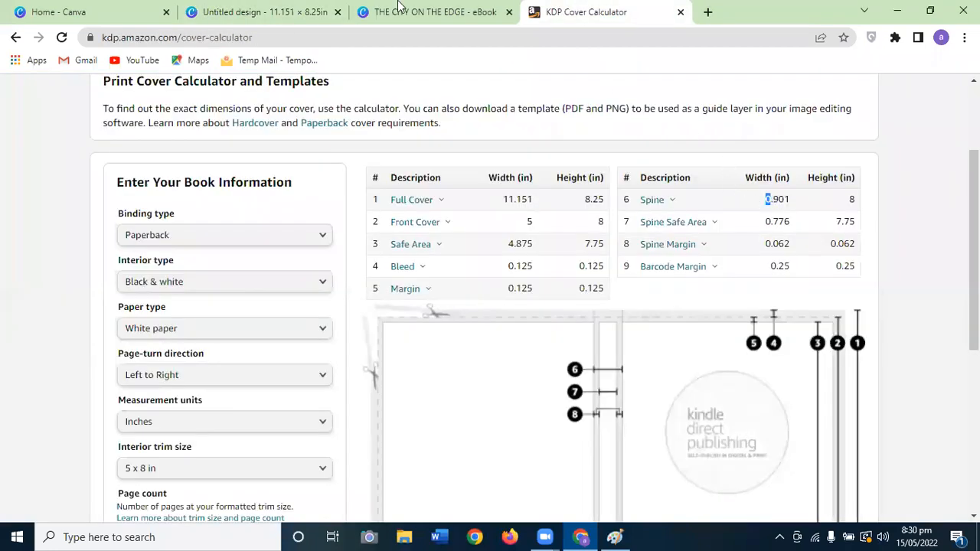
click(222, 11)
drag(694, 289, 608, 278)
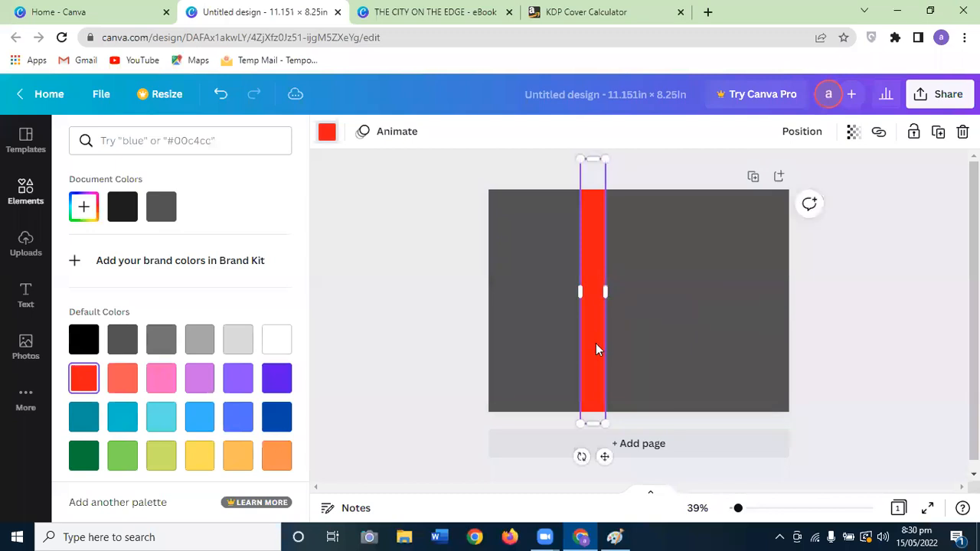
Align the narrow red spine to the center and middle of the page, and deselect it
mouse_move(598, 332)
mouse_down()
mouse_move(605, 337)
mouse_move(601, 327)
mouse_up()
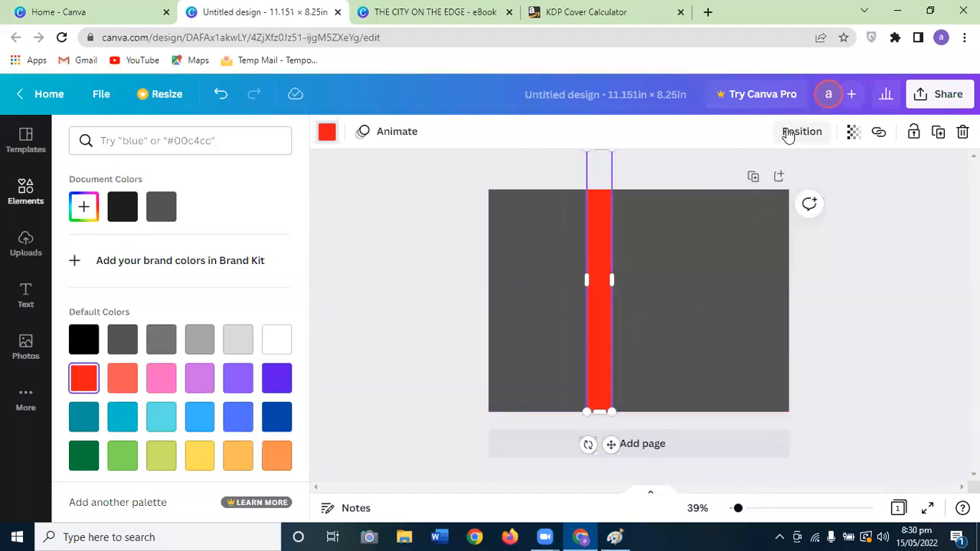
click(789, 133)
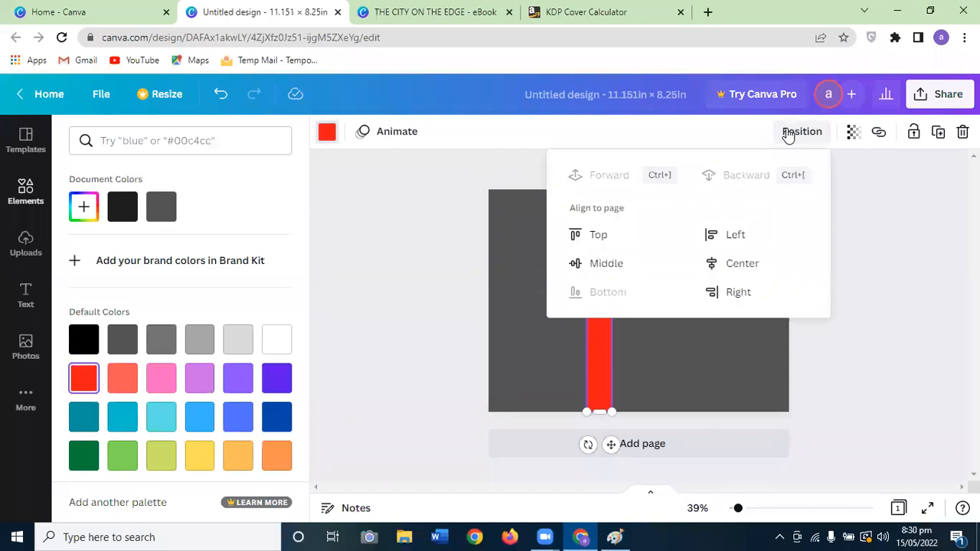
click(728, 265)
click(614, 264)
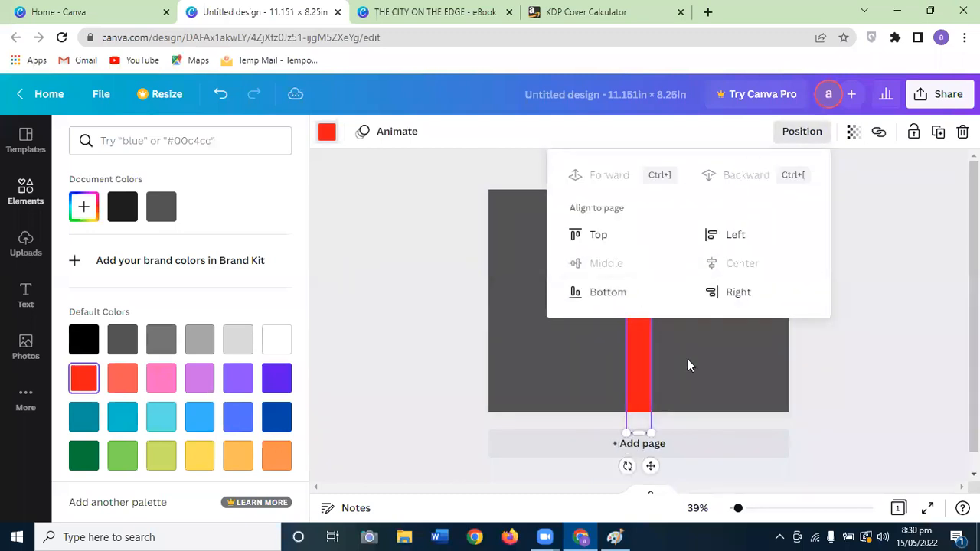
click(688, 359)
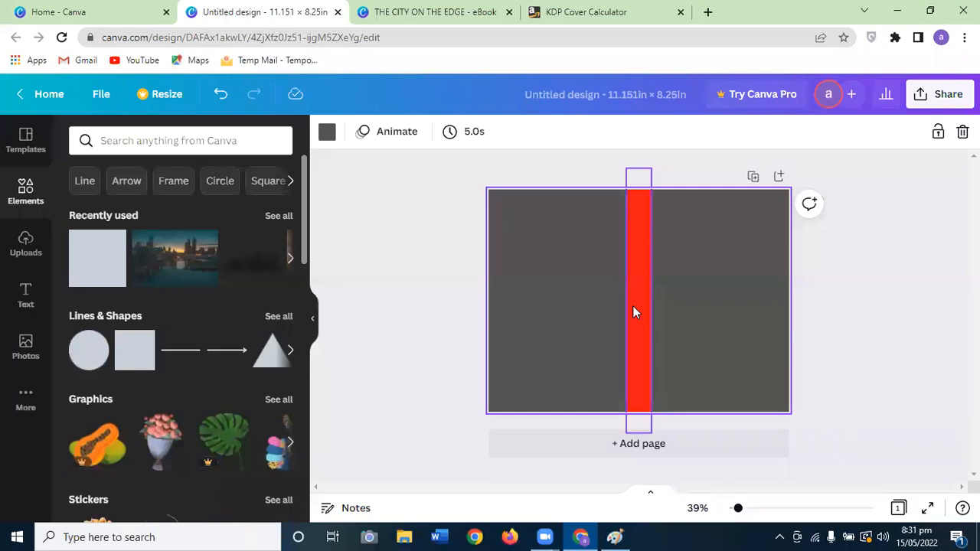
Copy the city background photo from THE CITY ON THE EDGE eBook cover and paste it onto the 11.151 x 8.25 in page
click(429, 12)
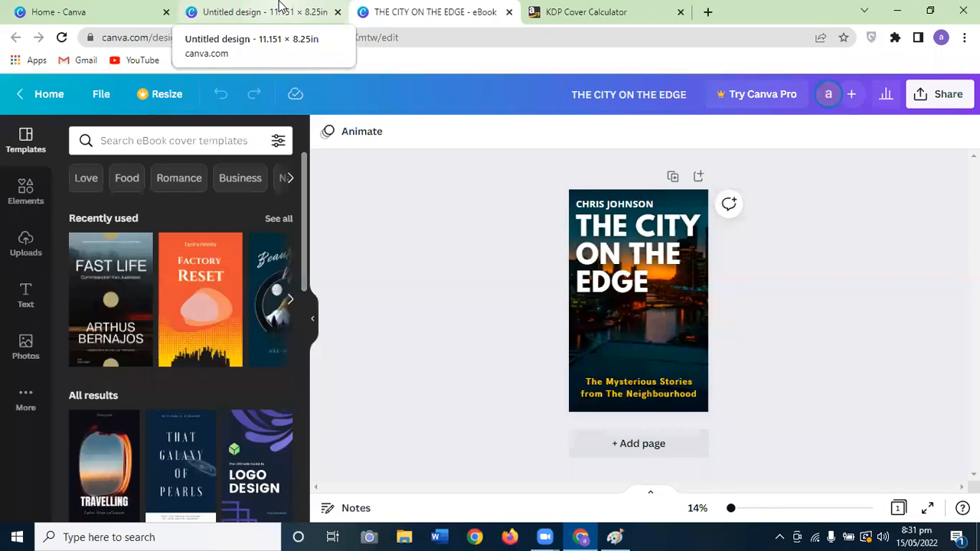
click(663, 329)
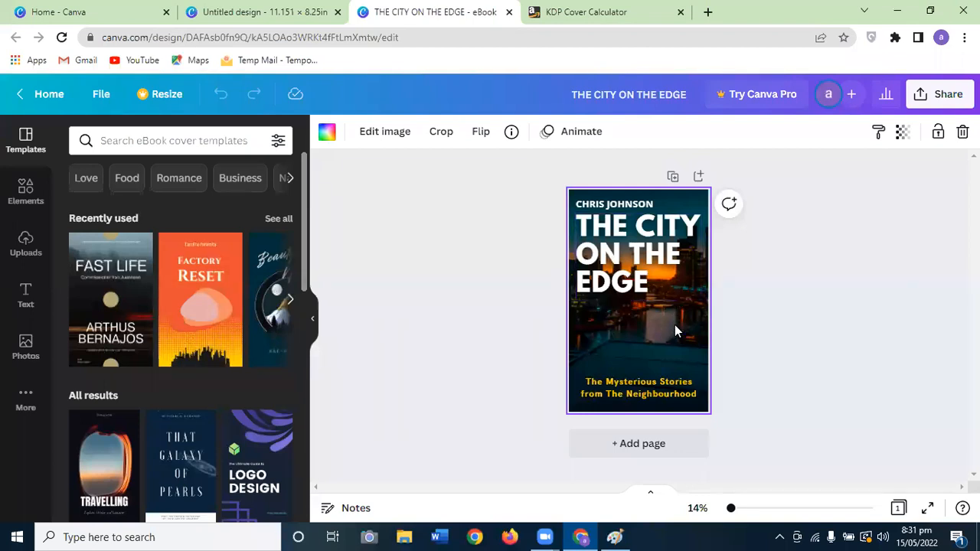
right_click(675, 325)
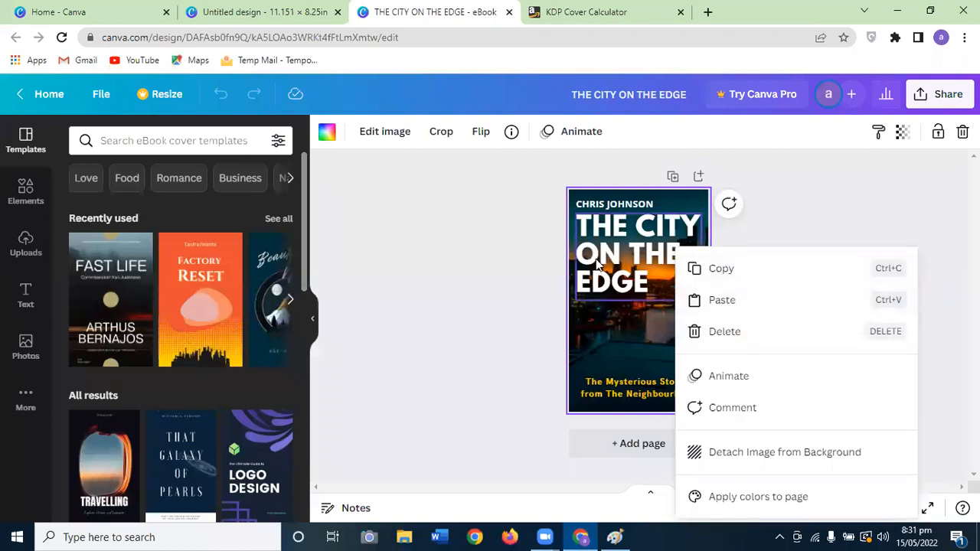
click(599, 264)
click(667, 353)
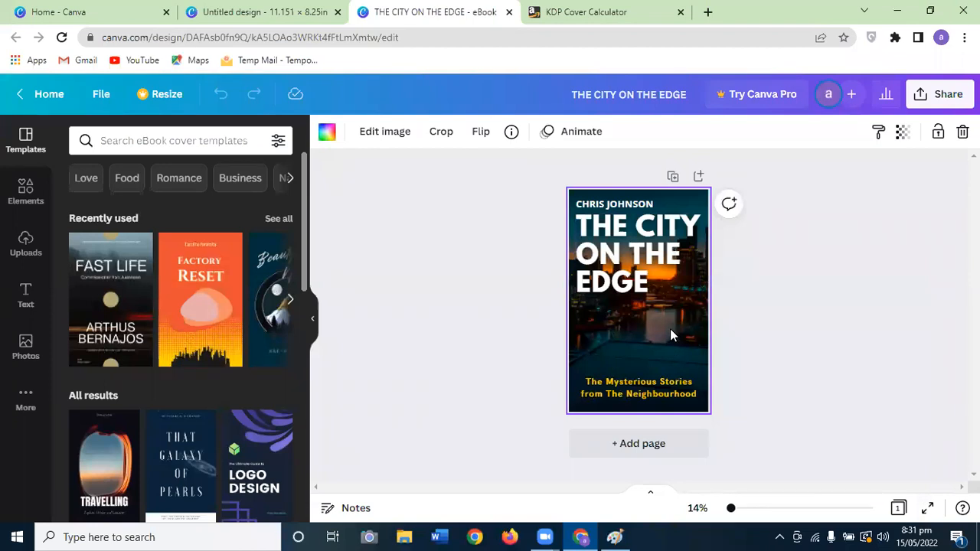
right_click(670, 328)
click(706, 271)
click(225, 11)
right_click(549, 208)
click(572, 260)
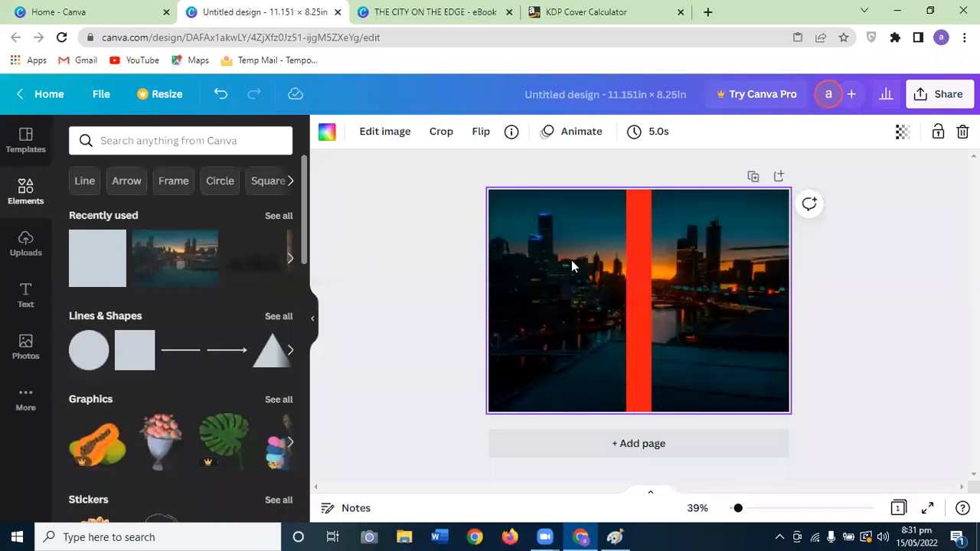
Compare the eBook cover's background with the city photo spanning the print cover
click(432, 11)
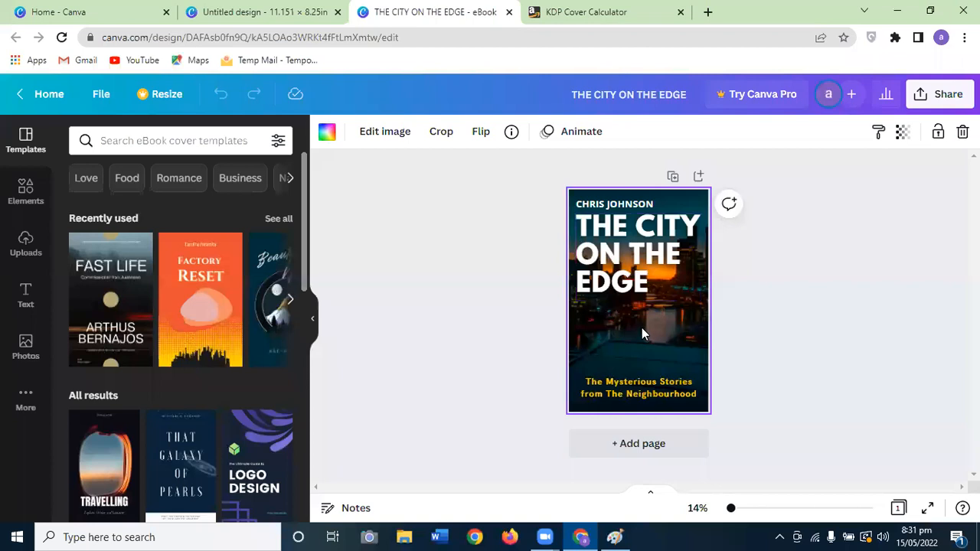
click(278, 9)
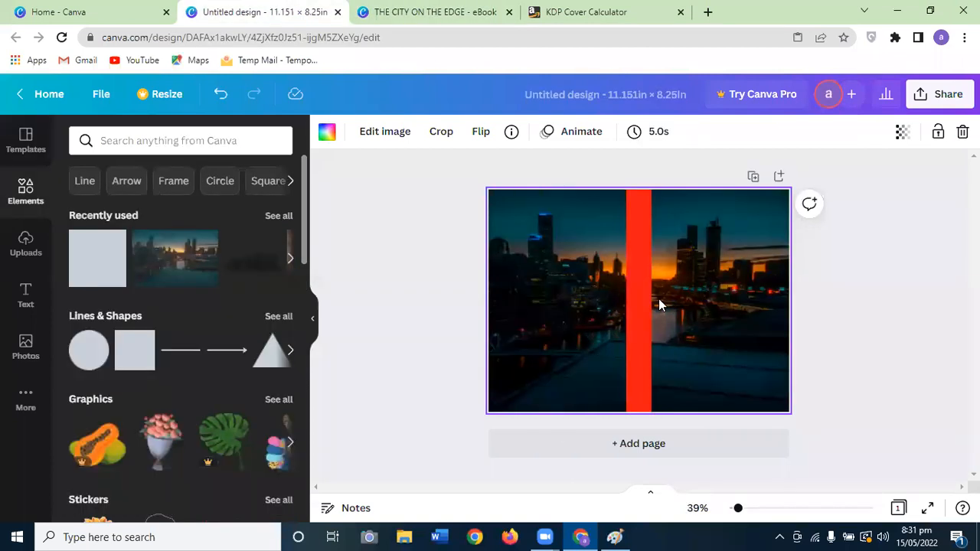
click(822, 301)
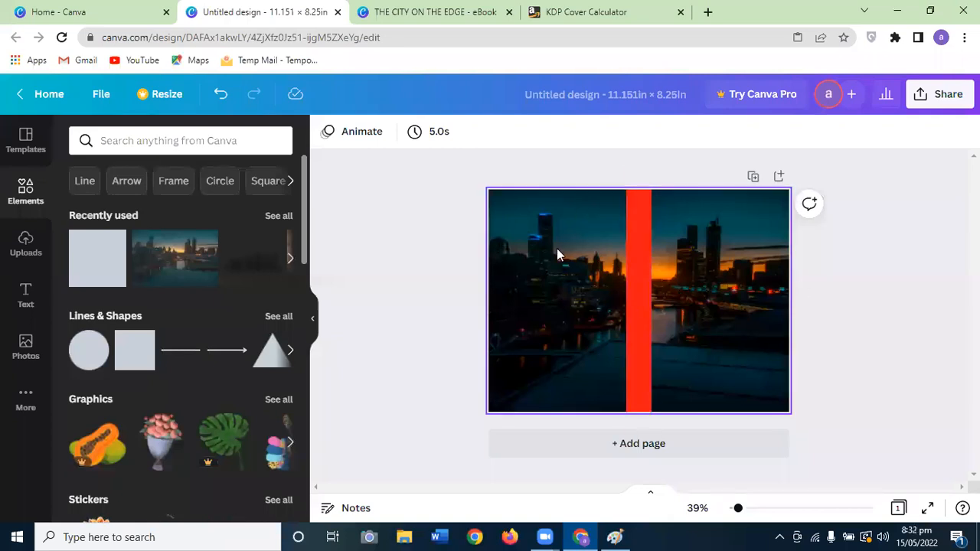
Detach the city photo from the background and fit it to the front cover area beside the spine at full page height
right_click(544, 219)
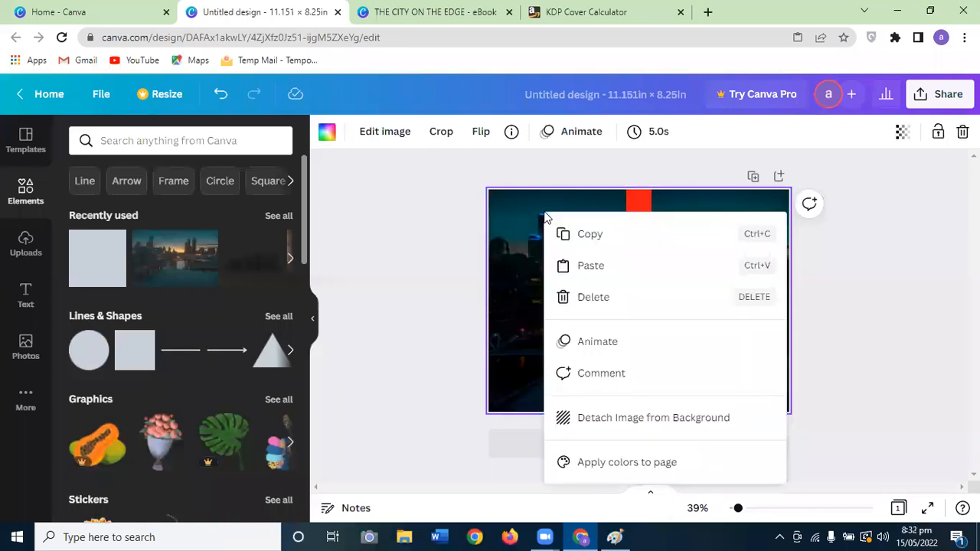
click(631, 419)
drag(663, 339, 687, 305)
drag(534, 278, 650, 287)
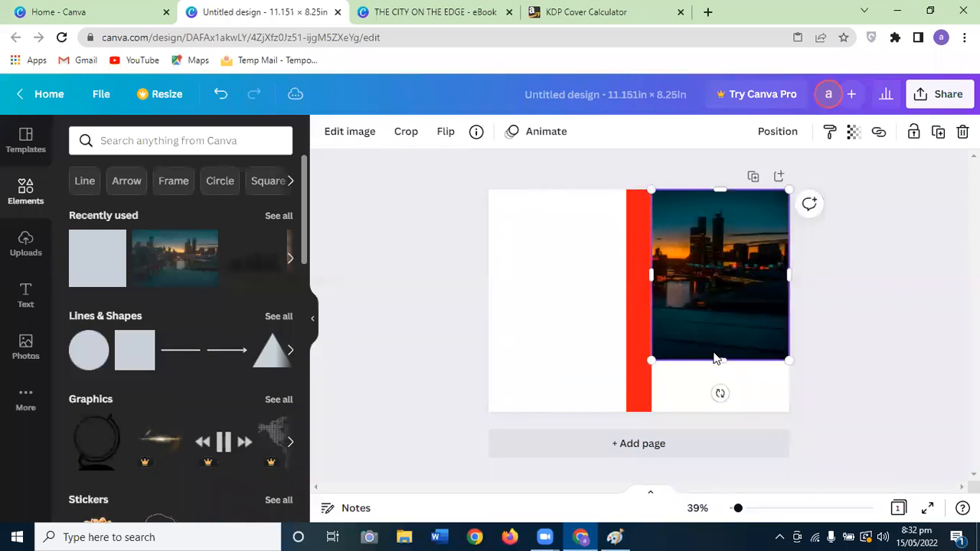
drag(715, 366, 716, 414)
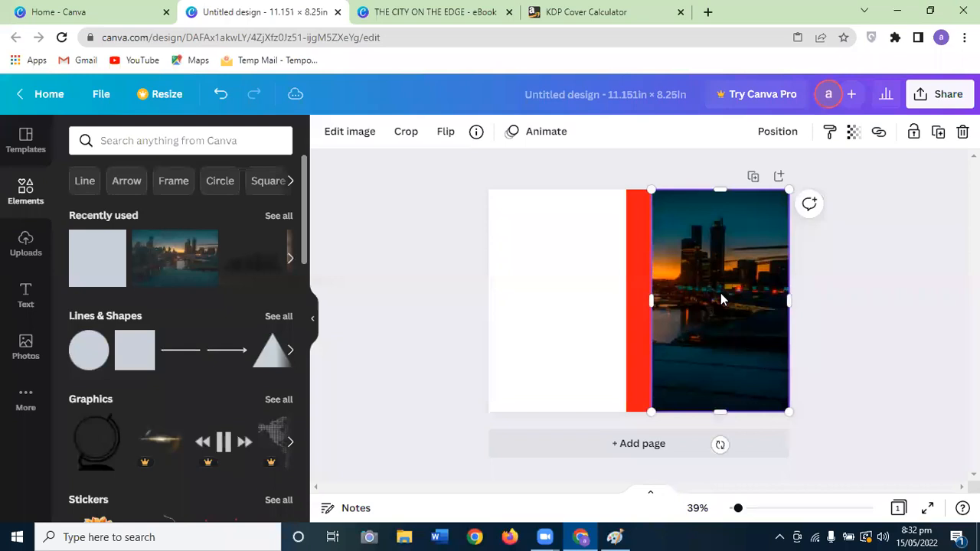
Try black and dark teal from the photo colours as the page background behind the back cover
click(815, 342)
click(496, 288)
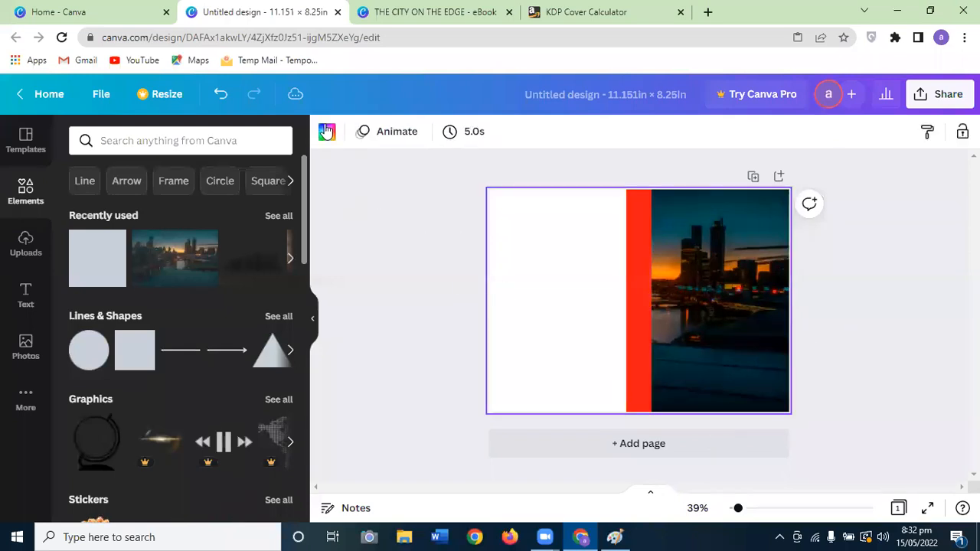
click(327, 131)
click(86, 413)
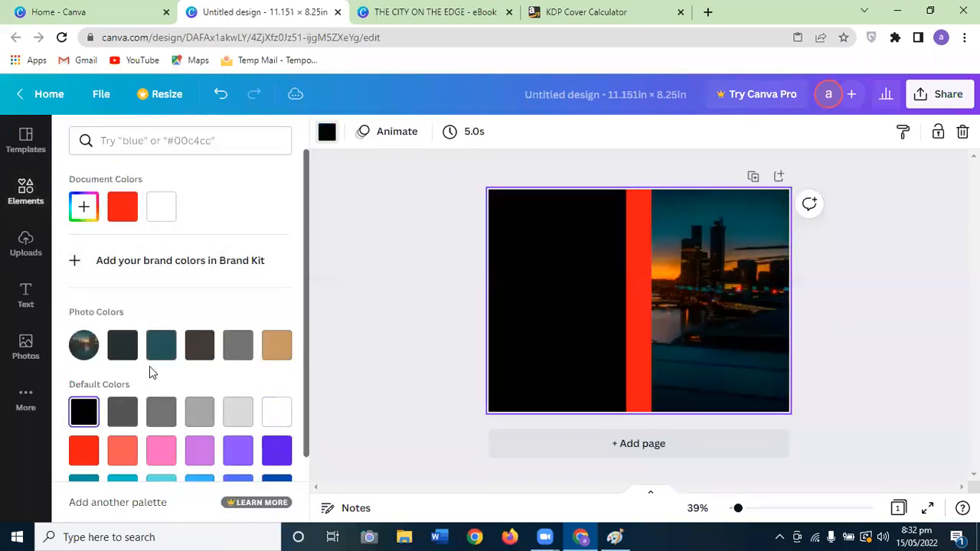
click(160, 346)
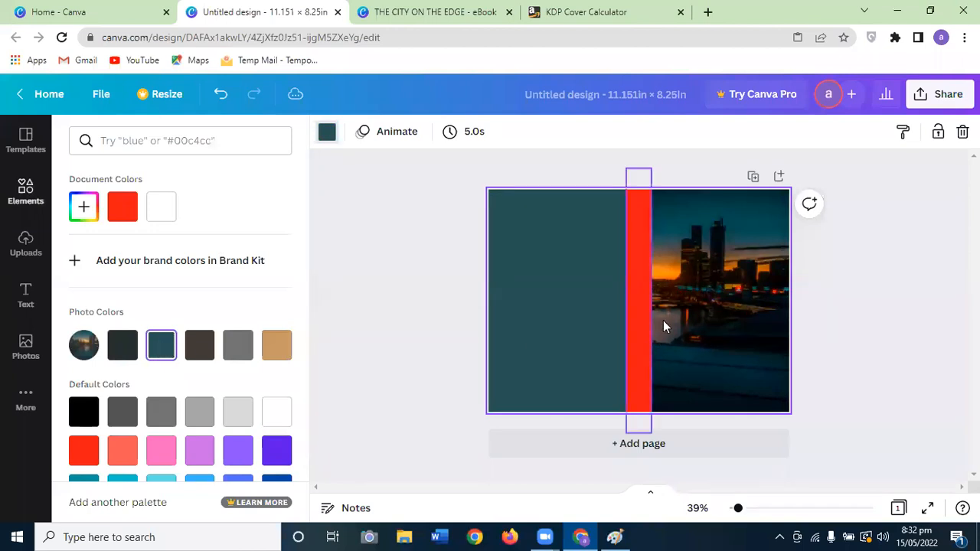
Undo the background colour changes and the photo's resizing, move and detachment, restoring it as the full-page background
click(219, 95)
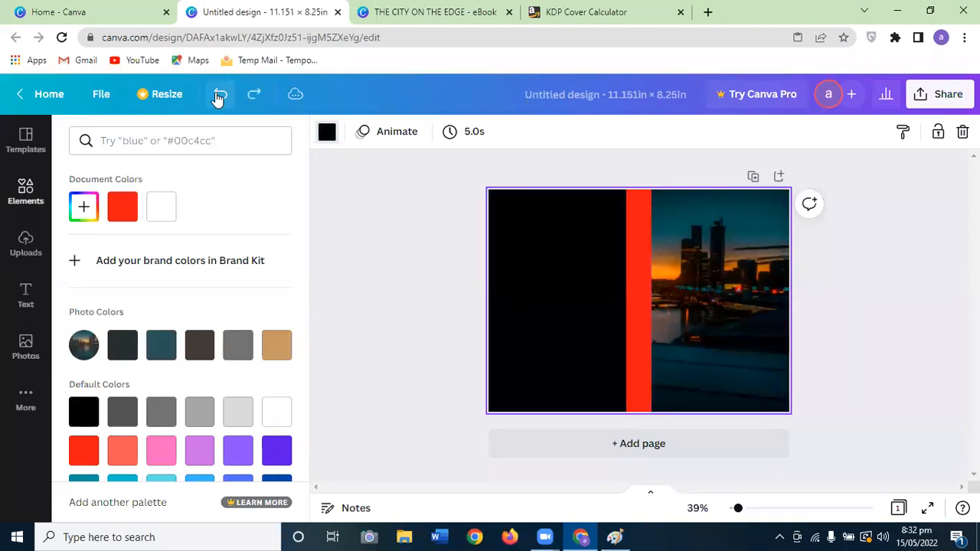
click(219, 95)
click(219, 95)
click(219, 95)
click(220, 95)
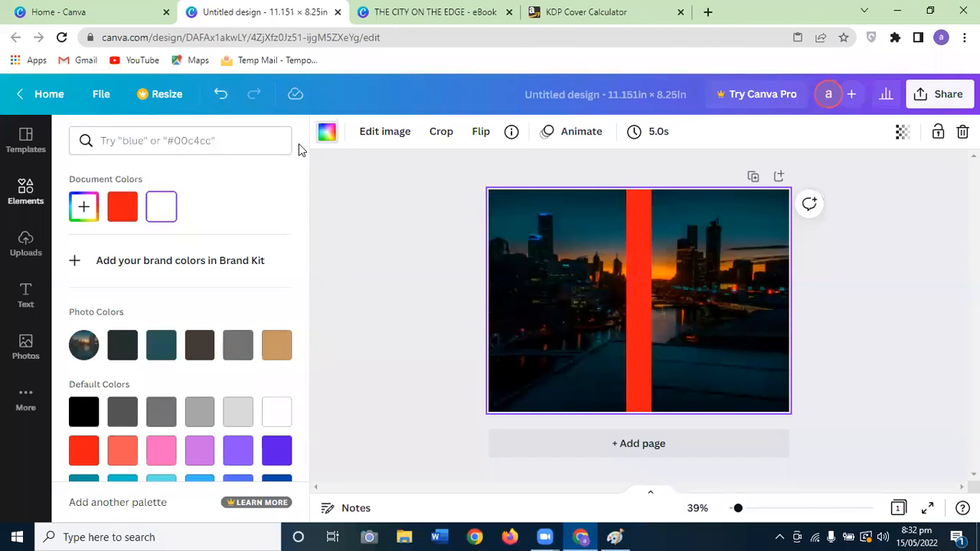
Copy the author name, title and subtitle texts from the eBook cover design and paste them into the print cover design
click(391, 12)
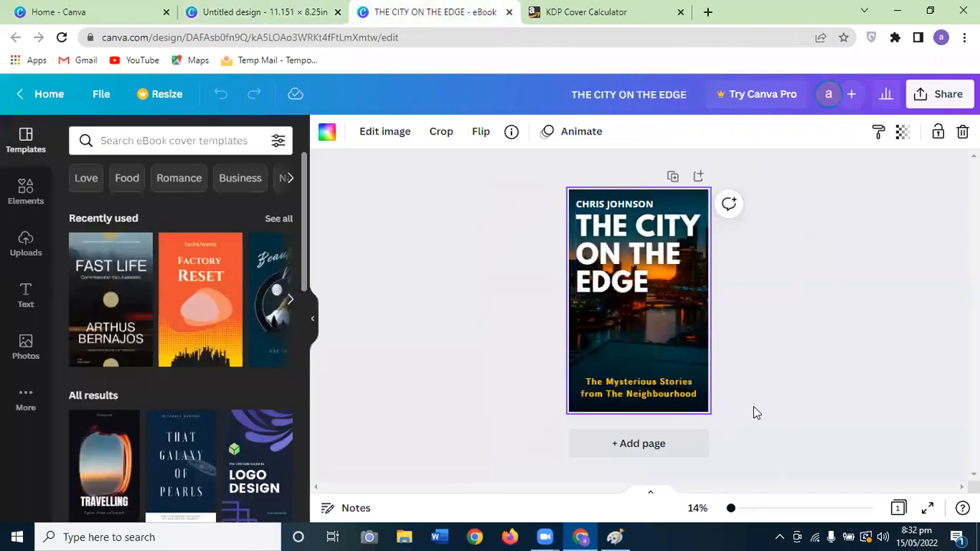
drag(753, 406, 591, 201)
right_click(612, 207)
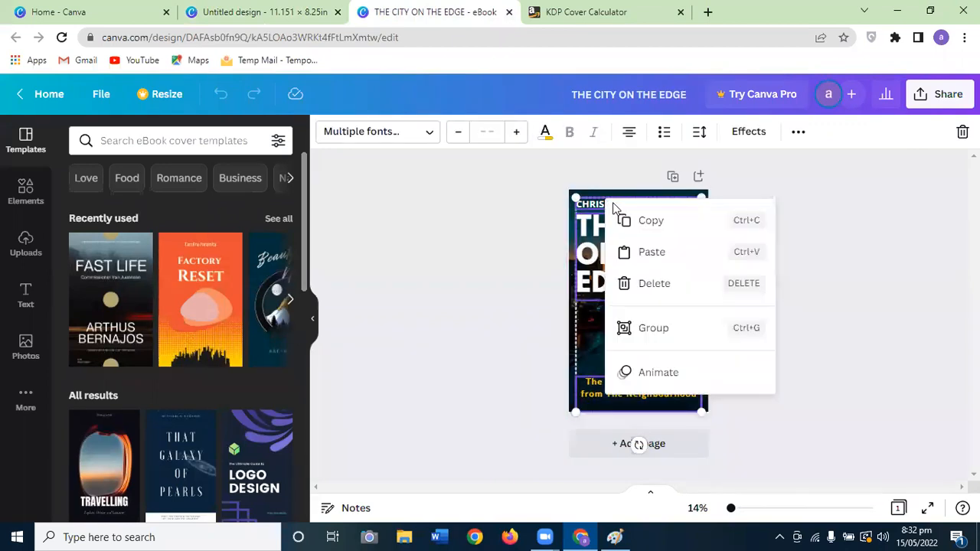
click(635, 221)
click(299, 11)
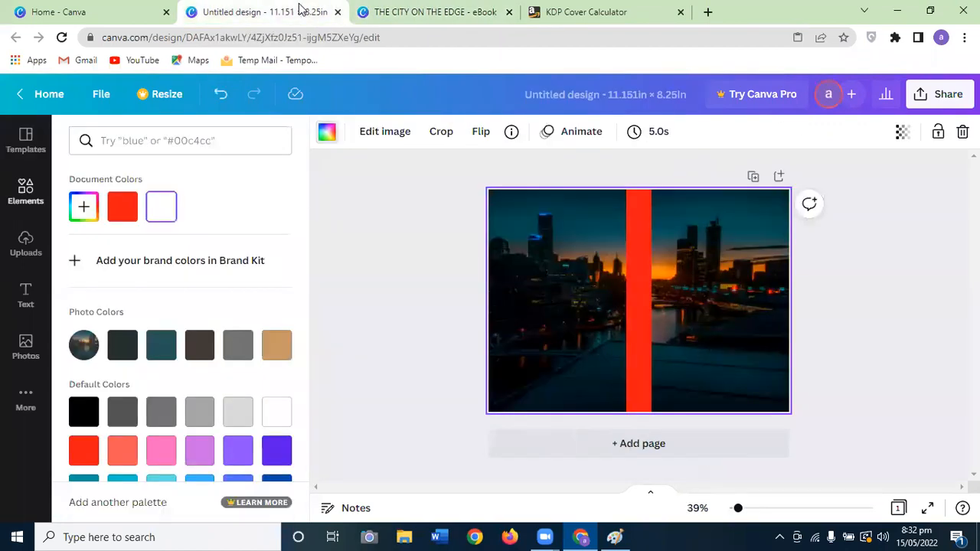
right_click(544, 206)
click(576, 261)
Move the pasted texts onto the front cover beside the spine and scale them together to about 4 x 6.8 in
drag(526, 238, 753, 279)
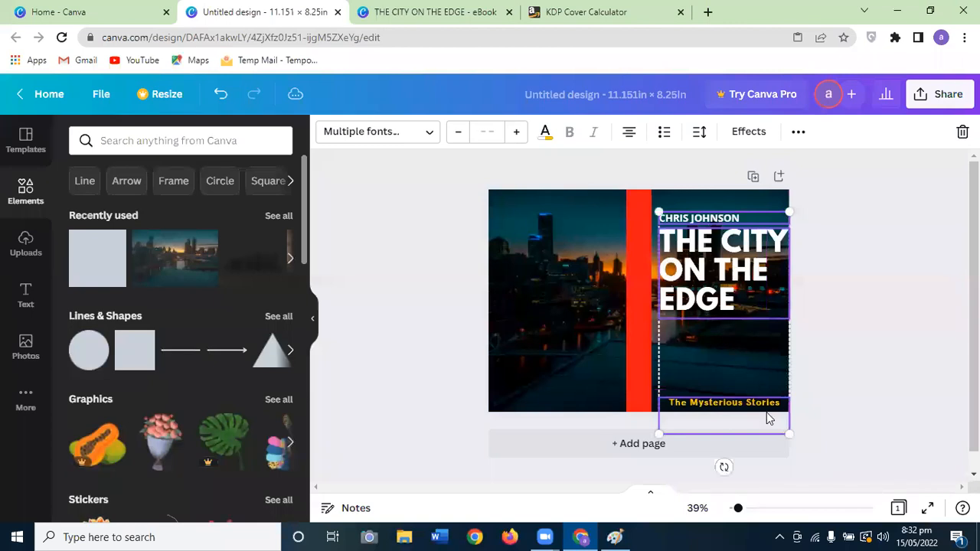
drag(789, 434, 766, 396)
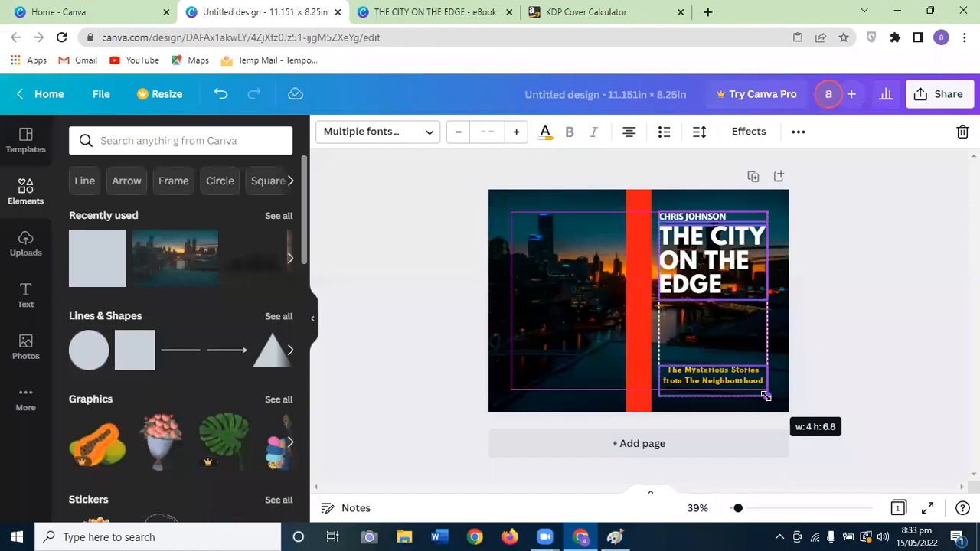
drag(766, 396, 766, 396)
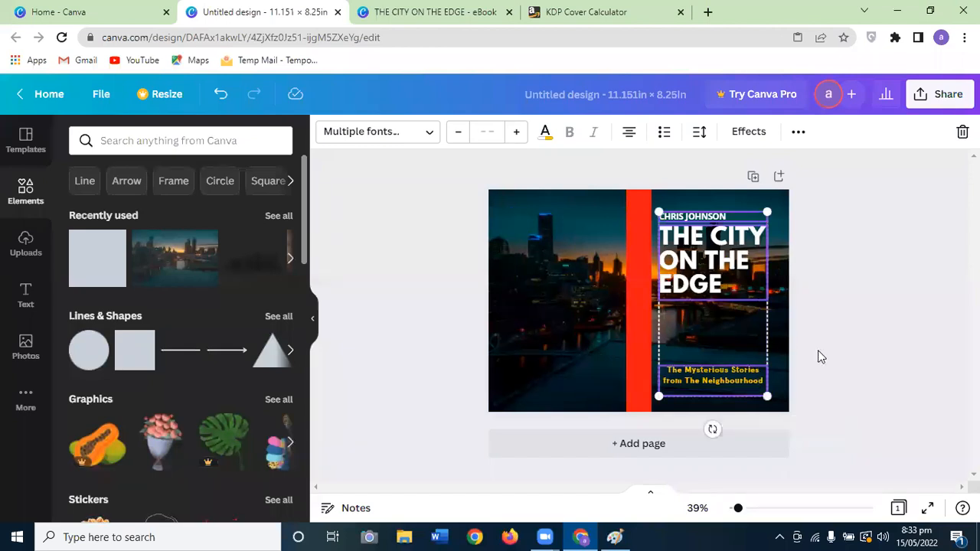
click(866, 375)
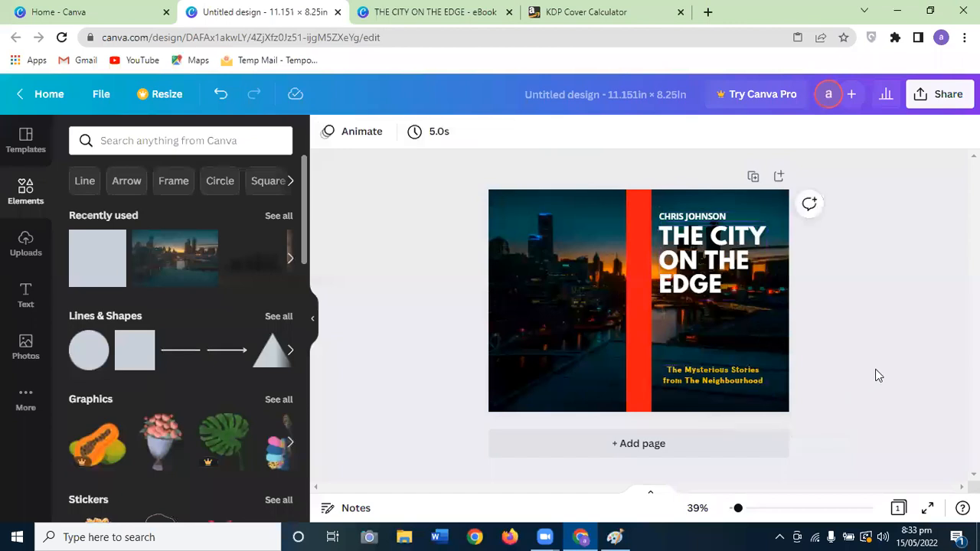
Shift the front cover's title, author name and subtitle slightly away from the spine, keeping them aligned with each other
click(708, 276)
click(636, 262)
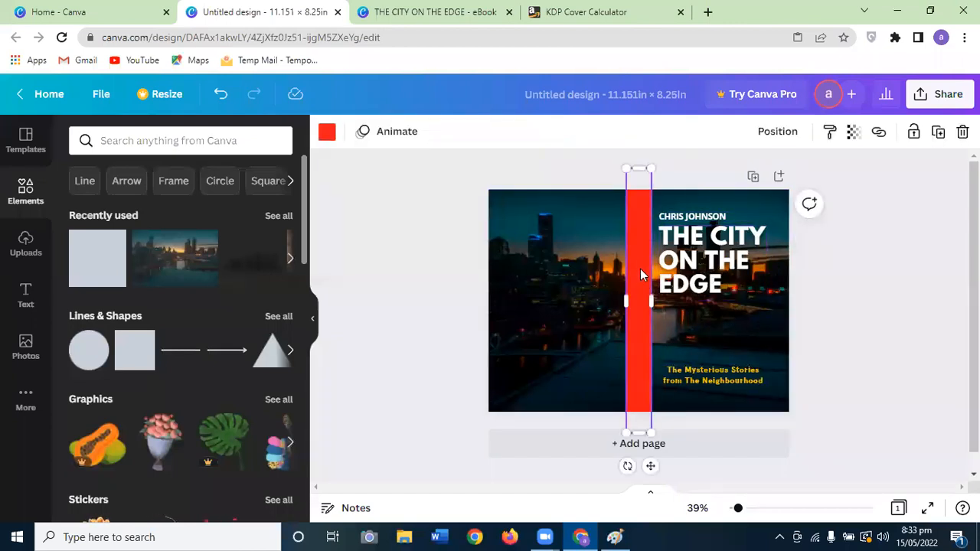
drag(681, 261, 687, 260)
drag(682, 217, 687, 214)
click(643, 265)
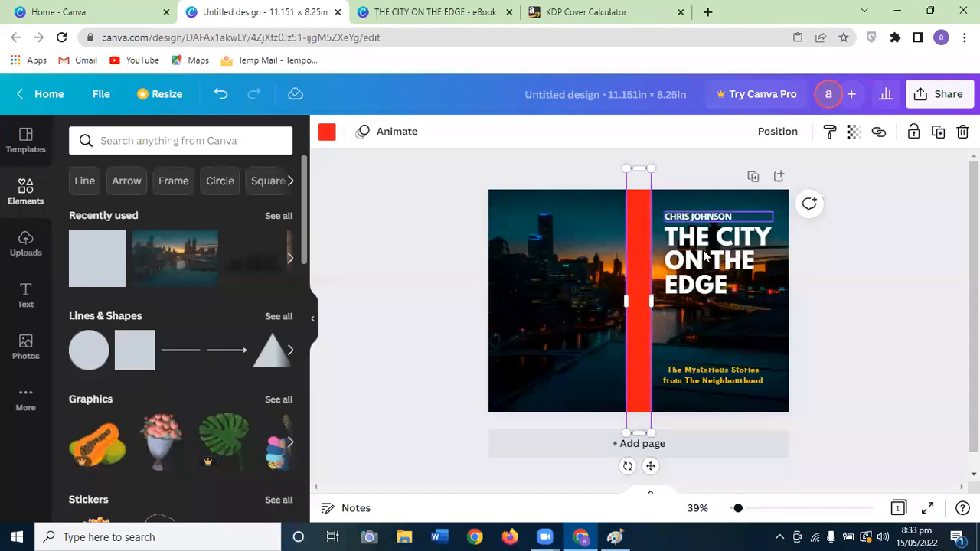
drag(705, 373, 709, 372)
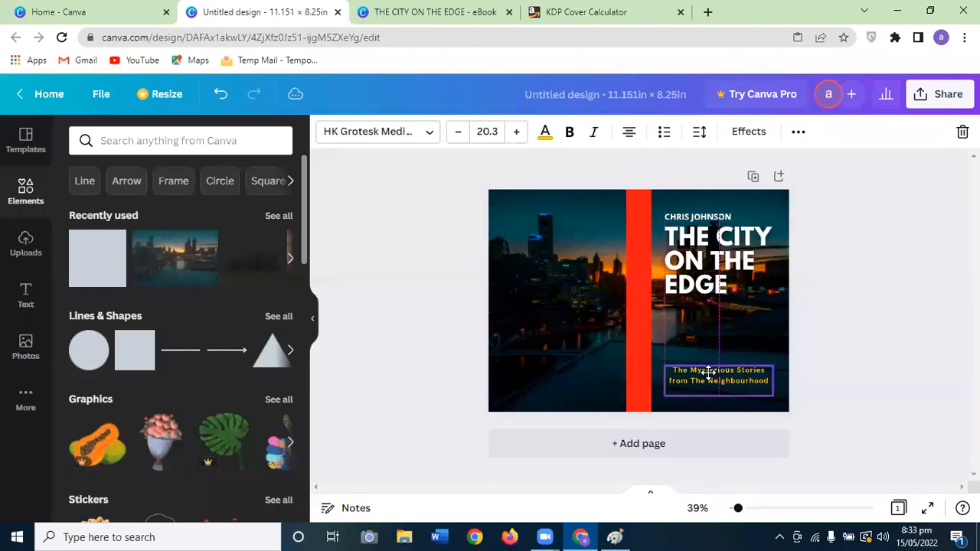
Lower the yellow subtitle slightly towards the bottom edge of the front cover
click(784, 273)
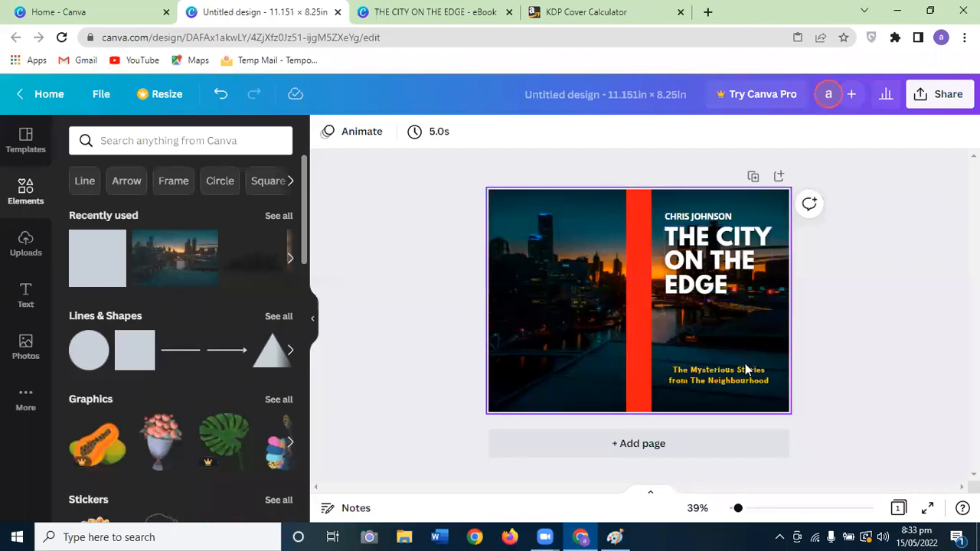
drag(747, 372, 740, 381)
click(863, 334)
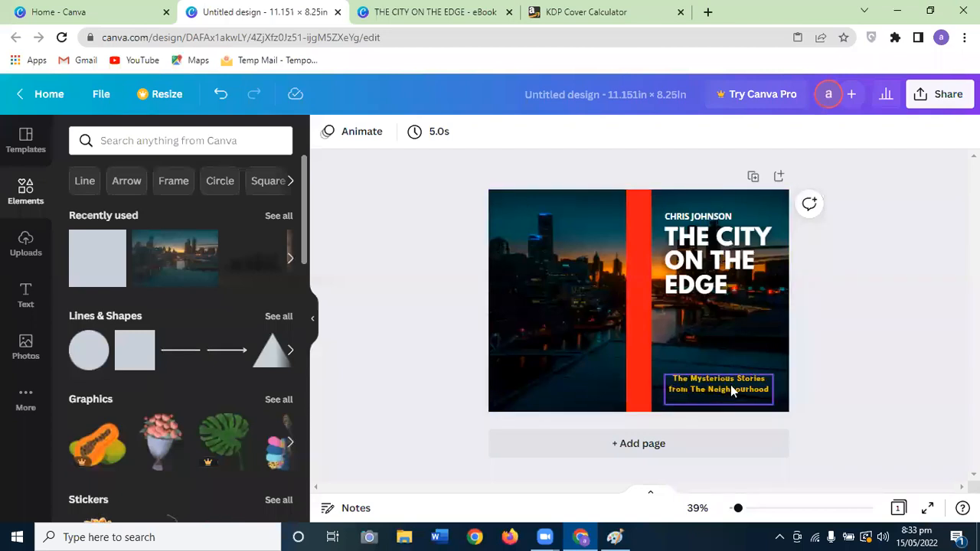
Duplicate the front cover title, widen the copy to about 11.5 in so it fits on one line, and centre its text
click(632, 250)
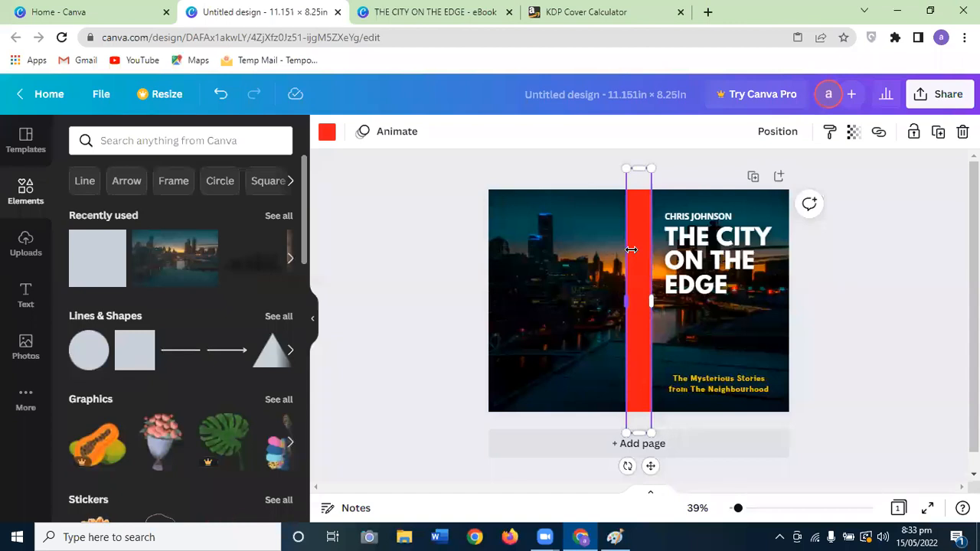
click(711, 275)
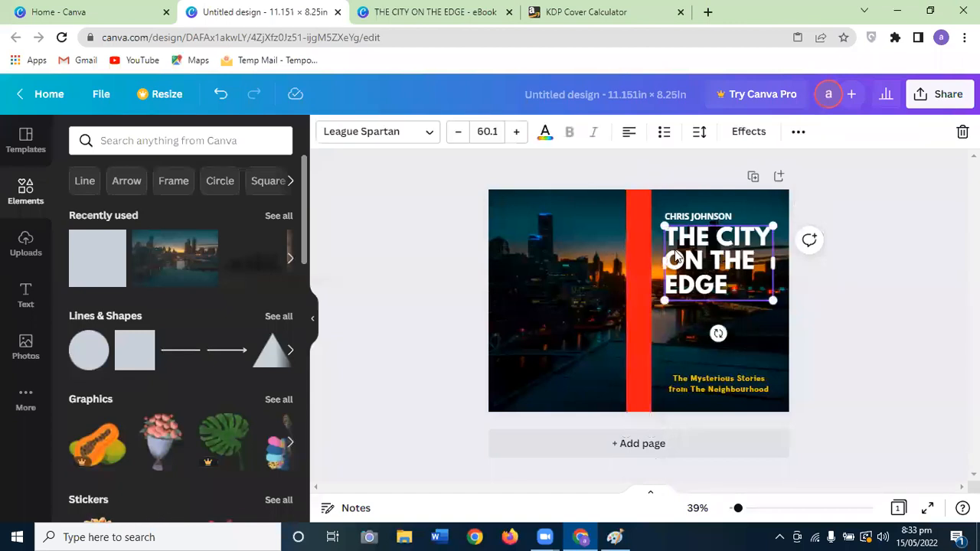
click(799, 135)
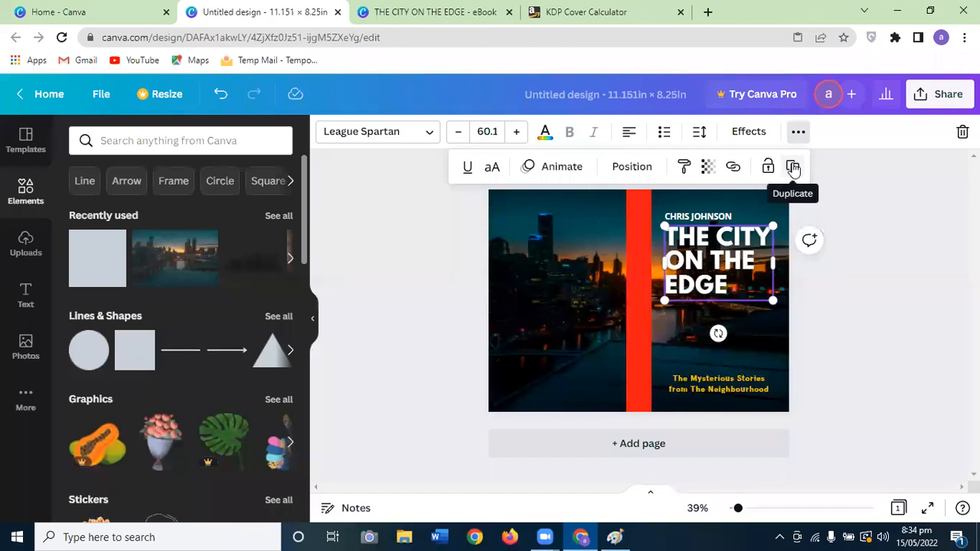
click(793, 168)
drag(727, 268, 818, 316)
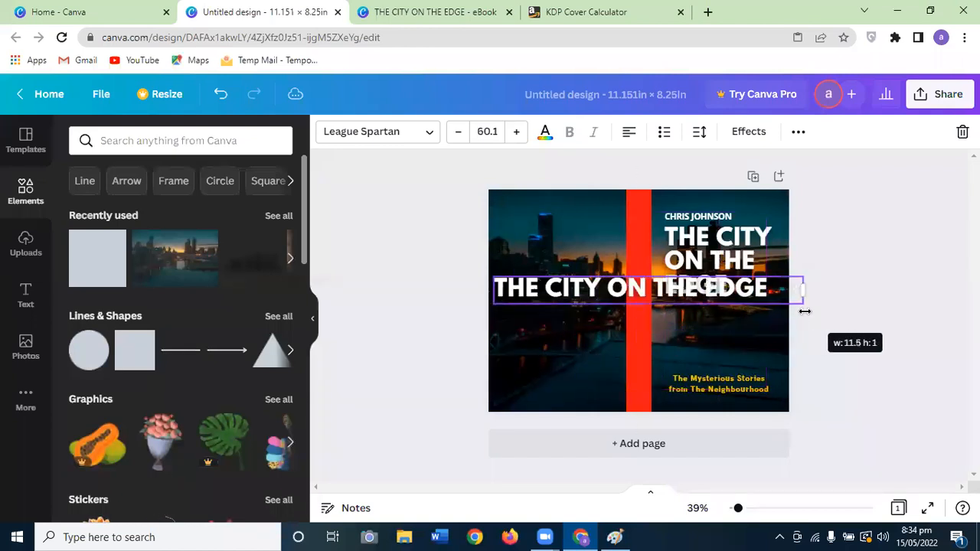
click(629, 132)
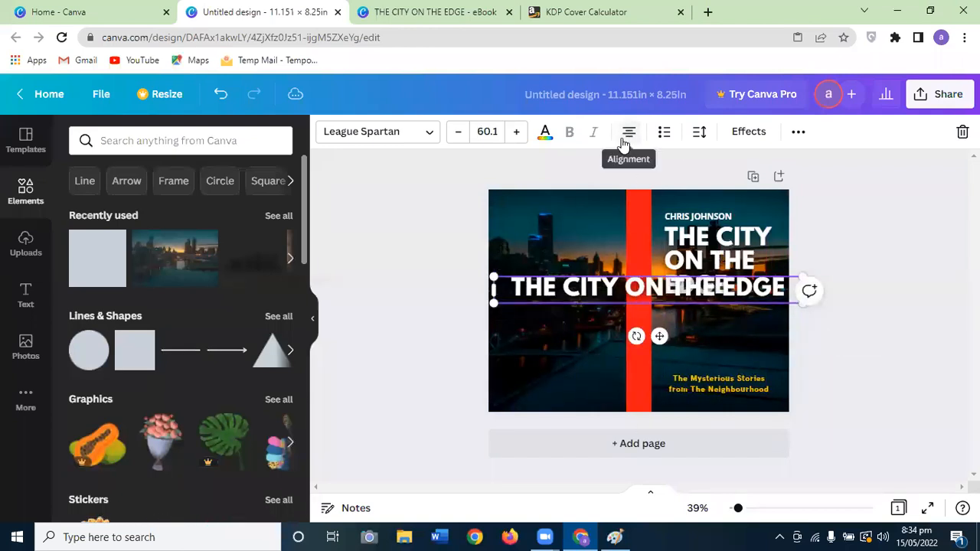
Rotate the duplicated title to read vertically downwards and place it on the back cover beside the spine
drag(630, 302, 632, 356)
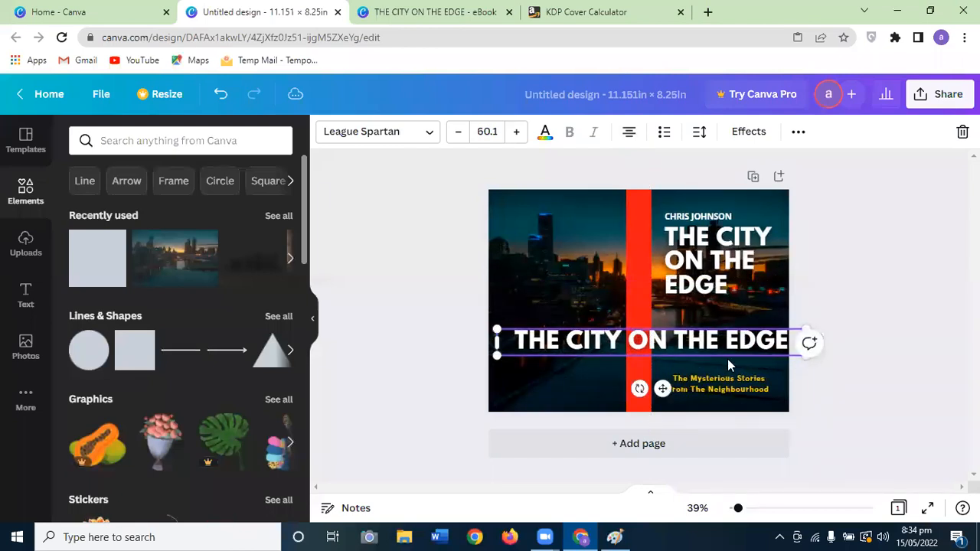
drag(668, 341, 668, 318)
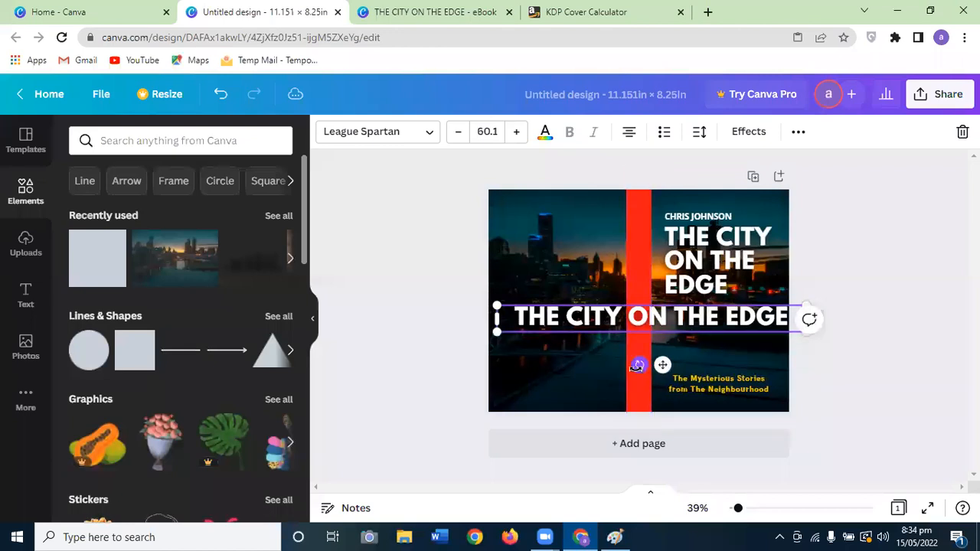
drag(641, 364, 624, 358)
drag(666, 331, 611, 313)
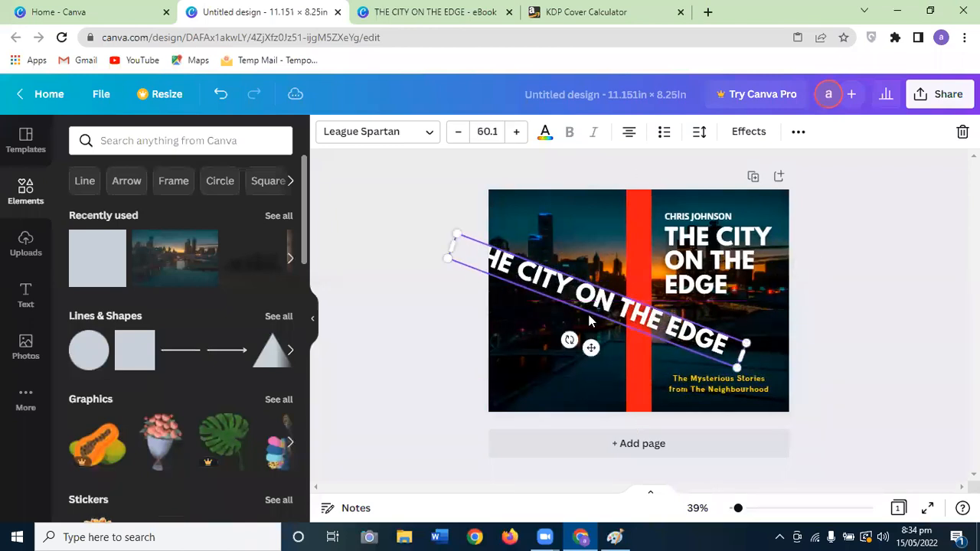
drag(566, 341, 537, 291)
drag(598, 323, 597, 297)
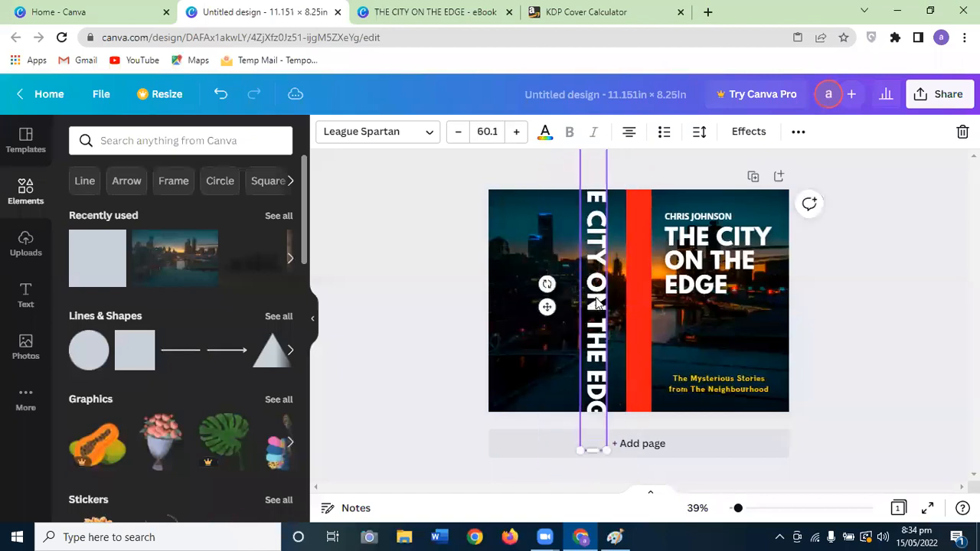
Reduce the vertical title's font size to 42 and then 36, and move it a little farther from the spine
click(482, 131)
scroll(508, 322, down, 3)
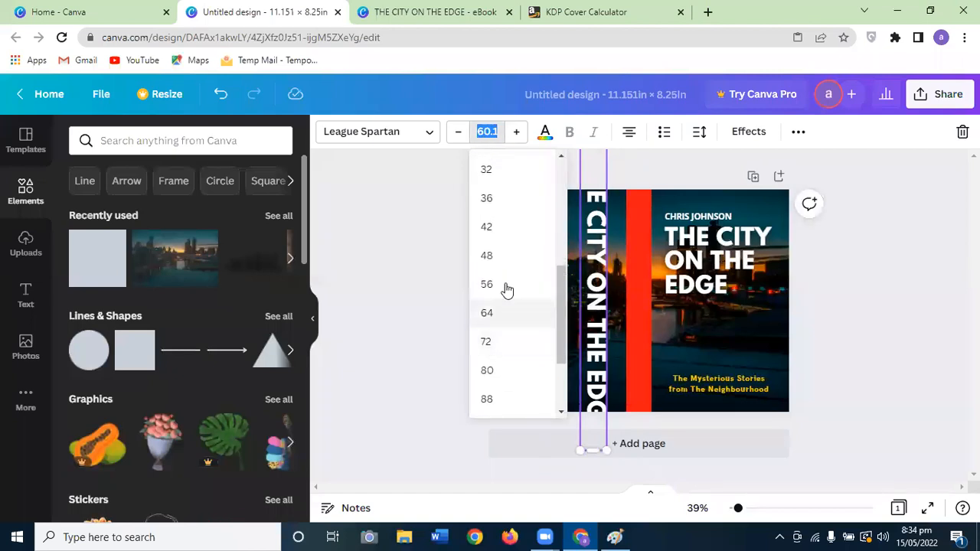
click(494, 230)
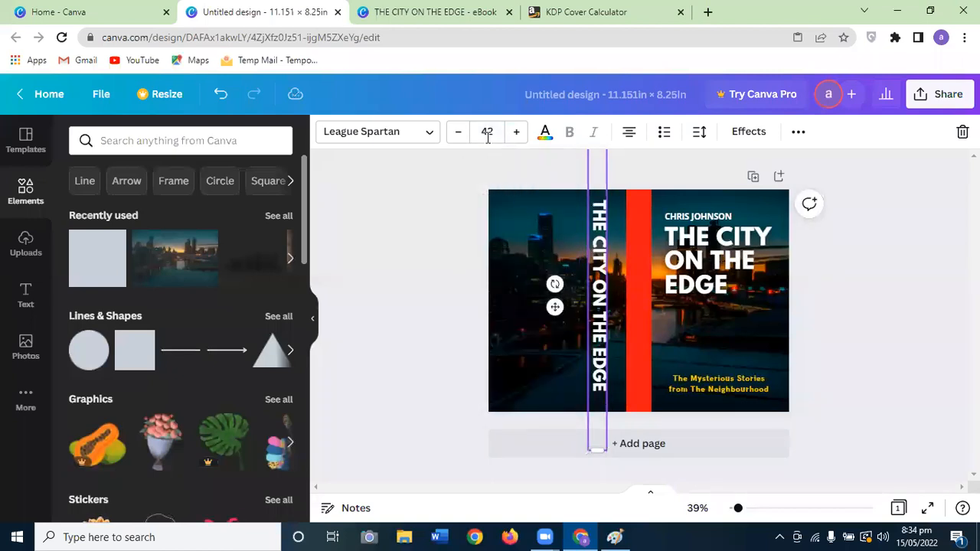
click(487, 132)
click(487, 255)
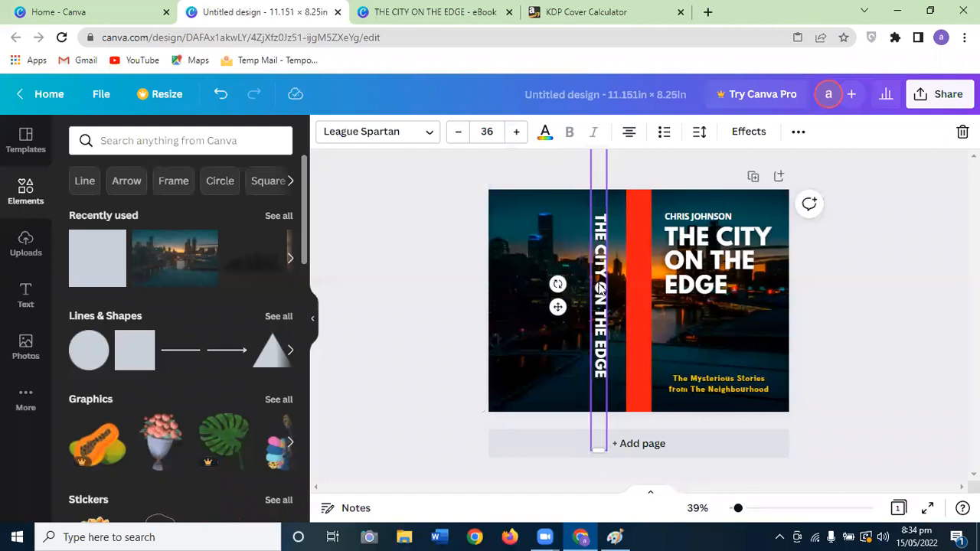
drag(609, 299, 588, 299)
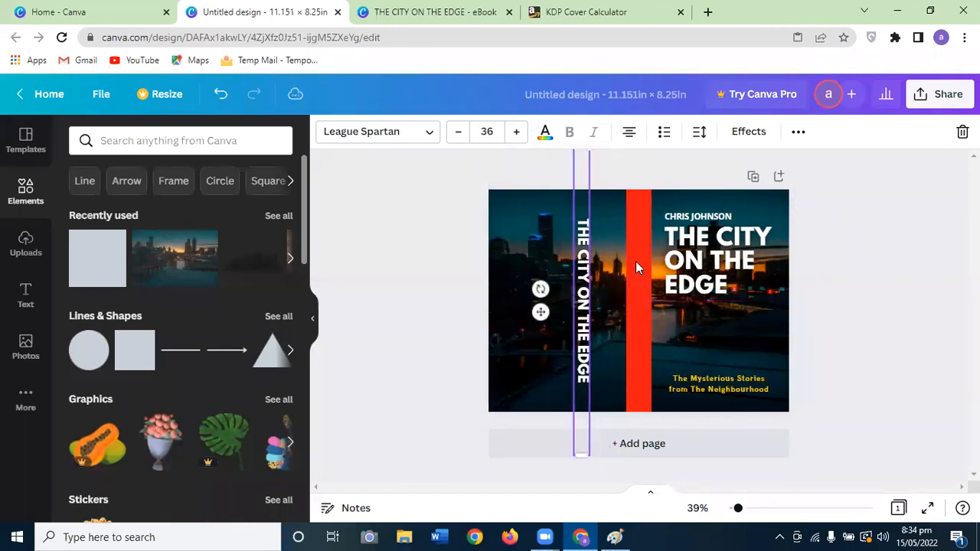
Slightly increase the vertical title's letter spacing and reduce its font size to 32
click(699, 134)
drag(751, 199, 750, 200)
click(459, 140)
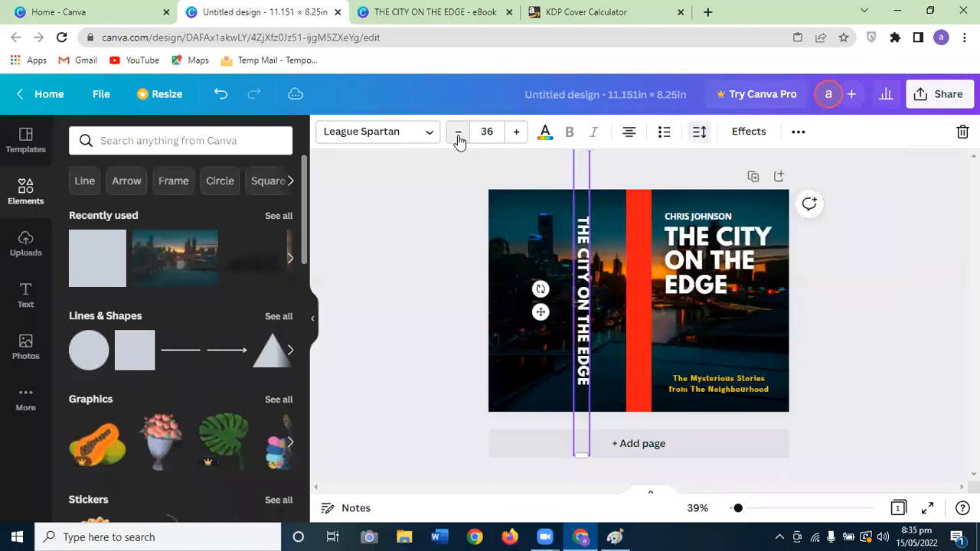
click(460, 141)
click(459, 141)
click(460, 140)
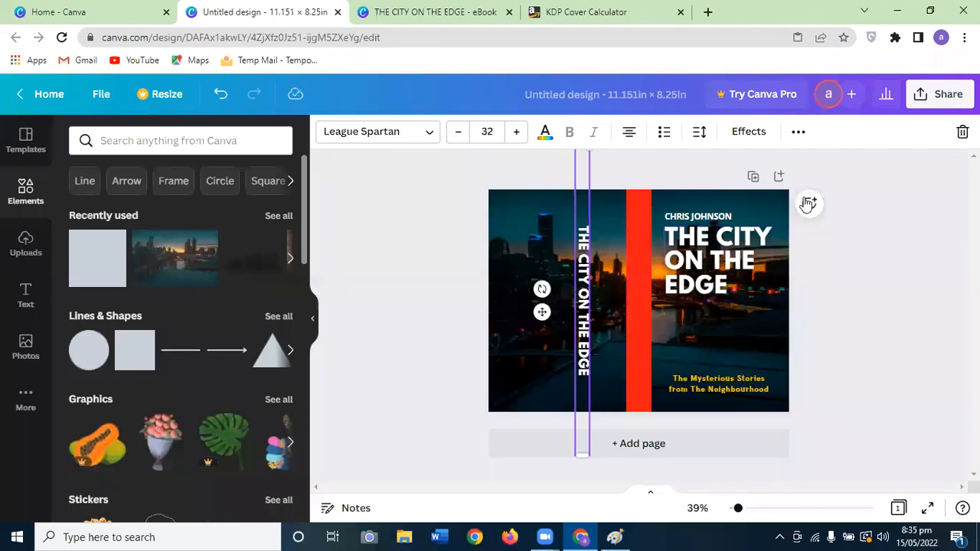
Align the vertical title to the horizontal centre of the page so it sits on the red spine
click(798, 131)
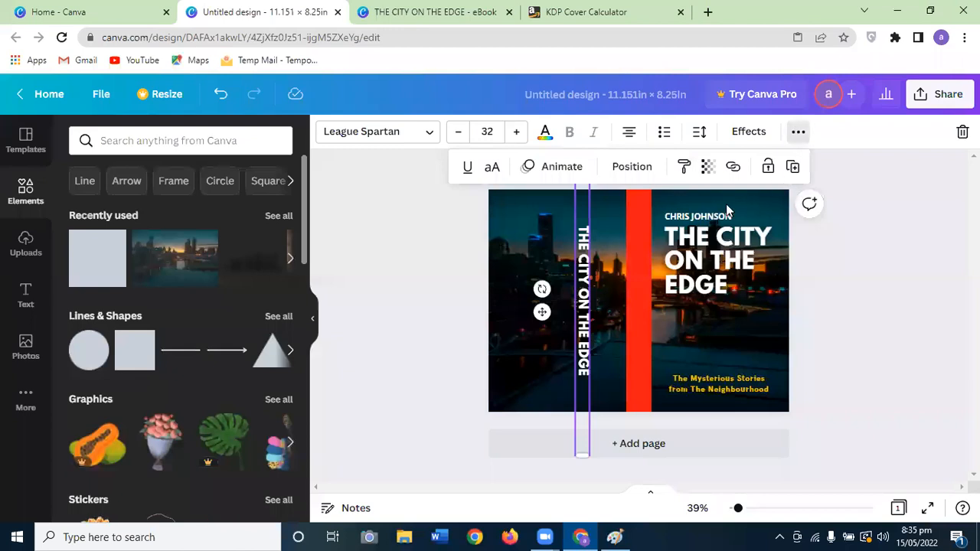
click(631, 166)
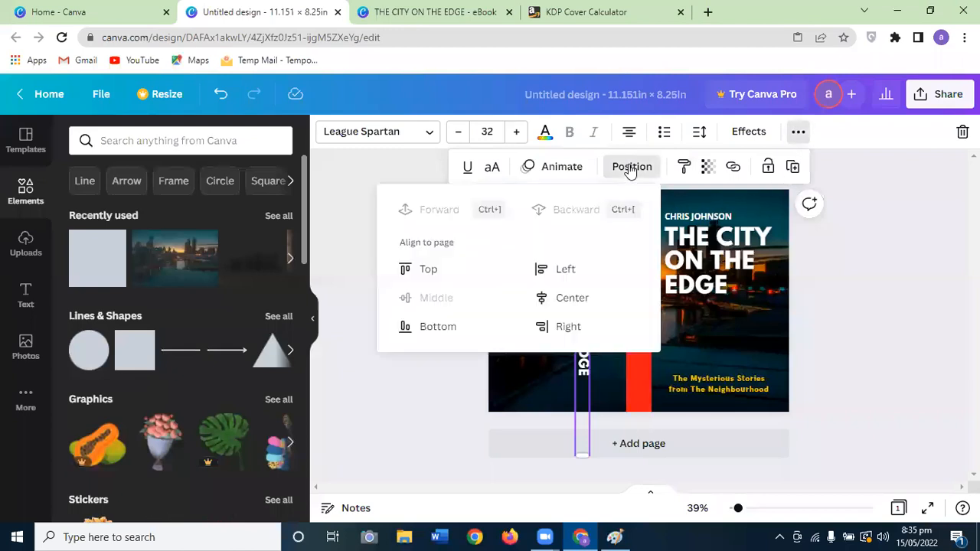
click(583, 297)
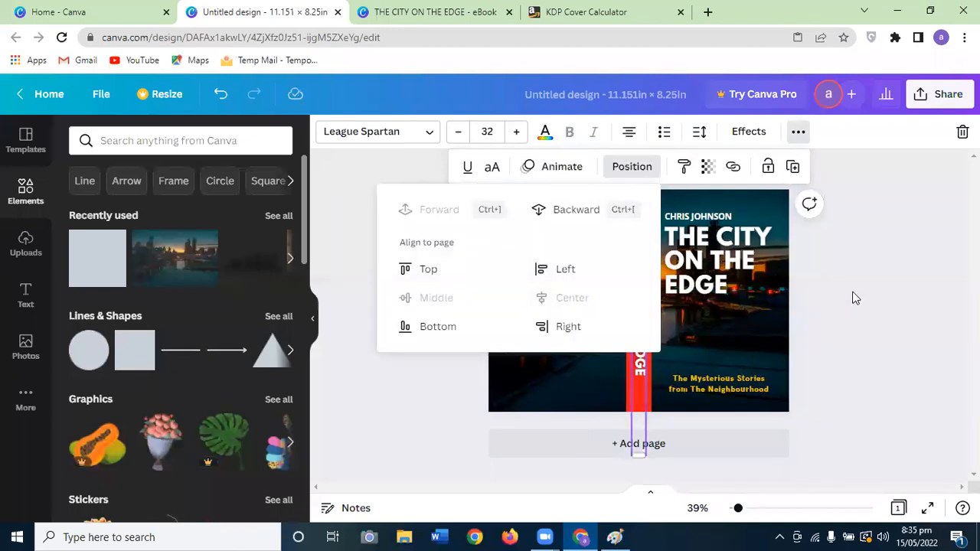
click(835, 298)
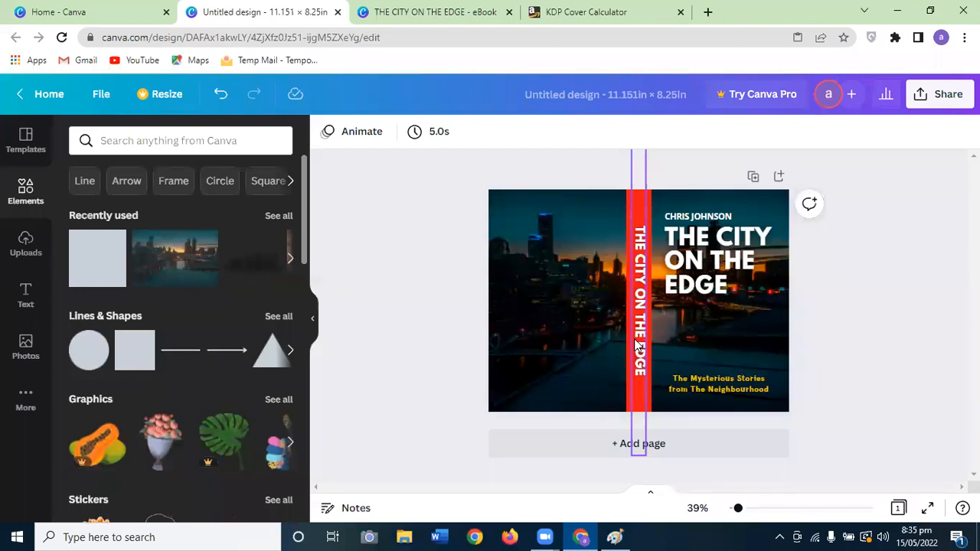
click(648, 201)
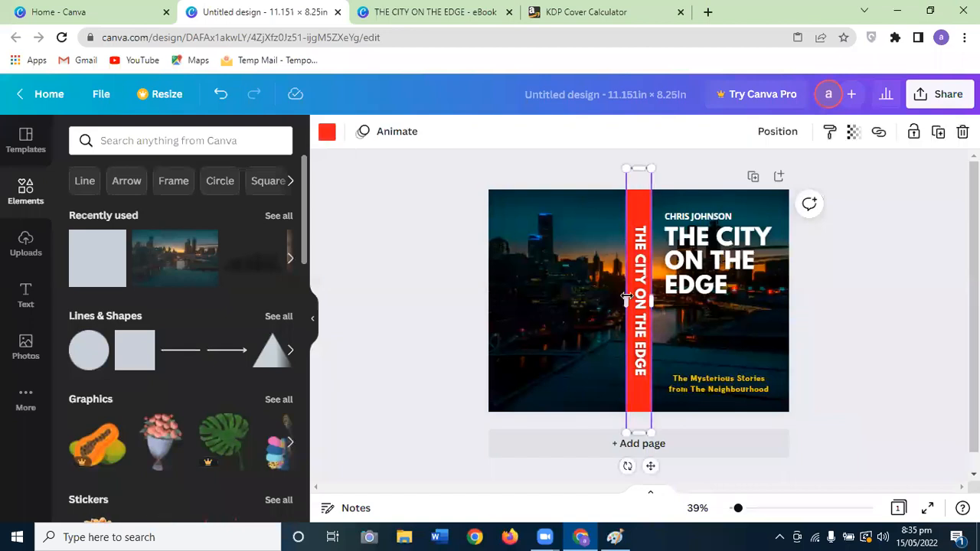
click(642, 314)
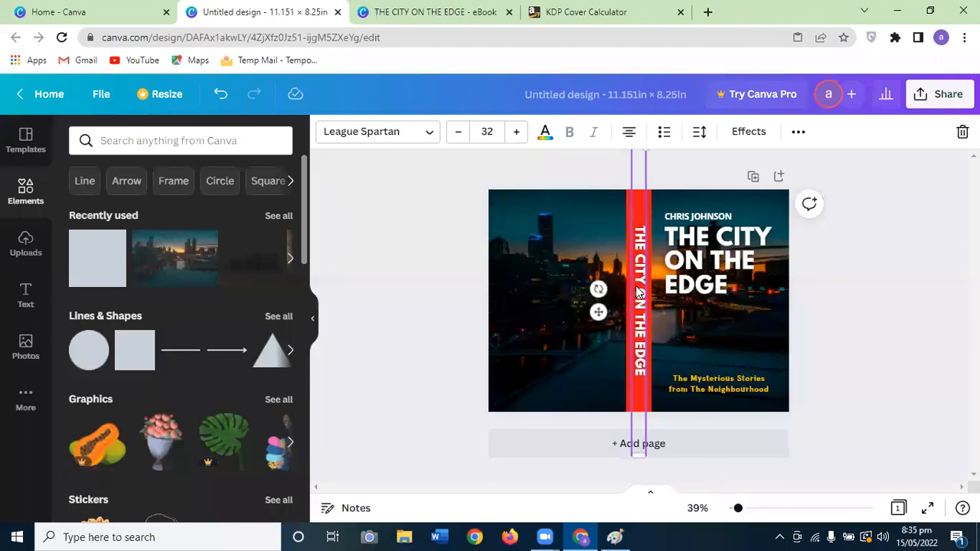
click(599, 357)
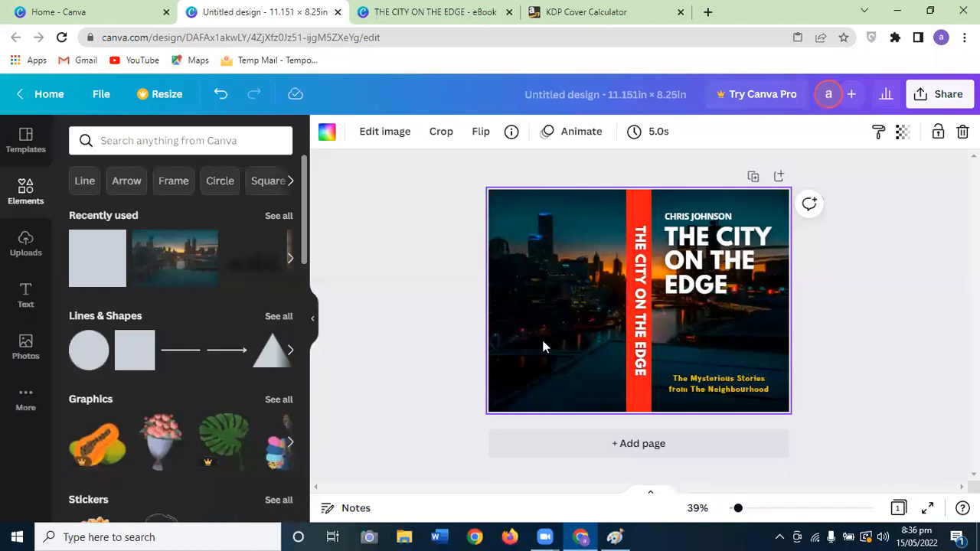
Open the recent document MEDITATION BOOK FINAL-ENG (1) in Word
click(443, 536)
right_click(443, 536)
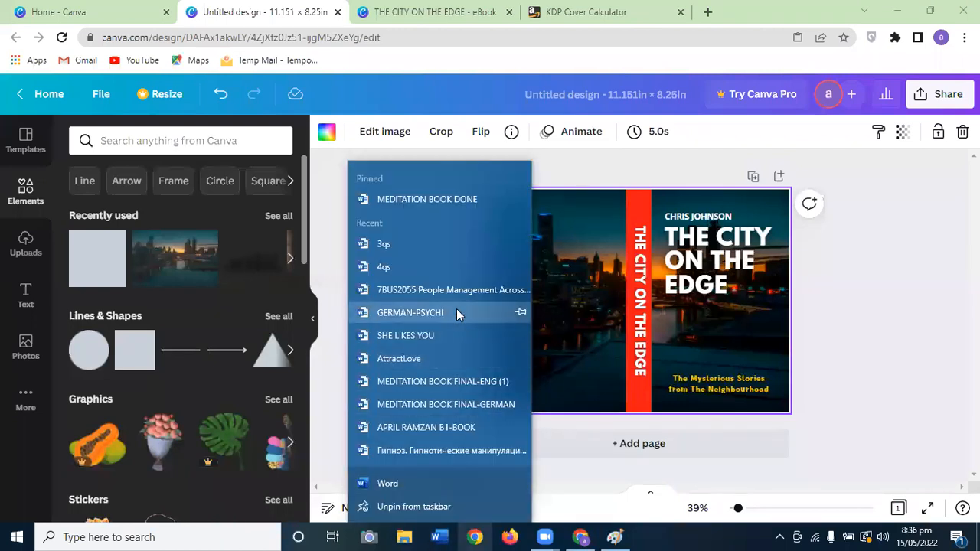
click(441, 384)
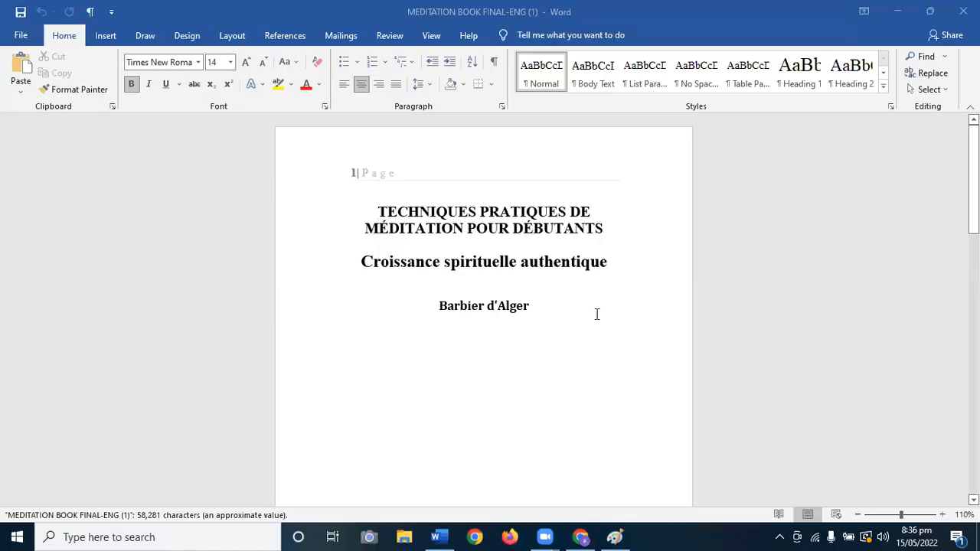
Copy the paragraph starting "Quelles que soient les circonstances" from the body text on page 4
scroll(700, 284, down, 8)
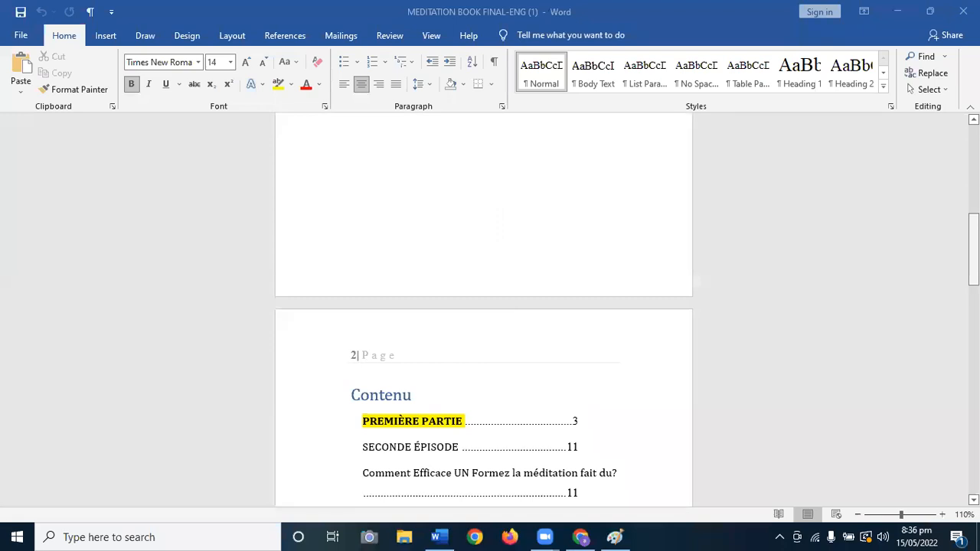
scroll(700, 283, down, 15)
scroll(356, 186, down, 2)
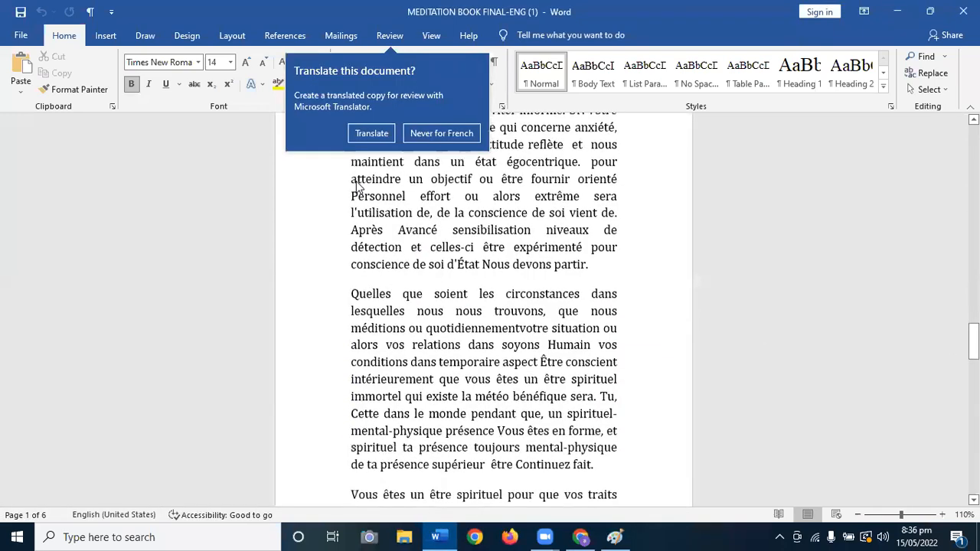
click(354, 293)
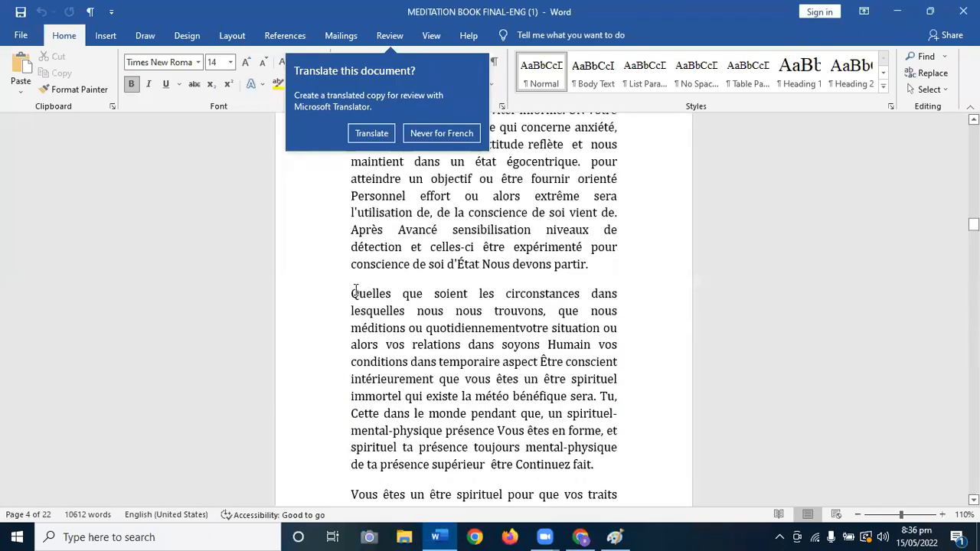
drag(354, 293, 602, 460)
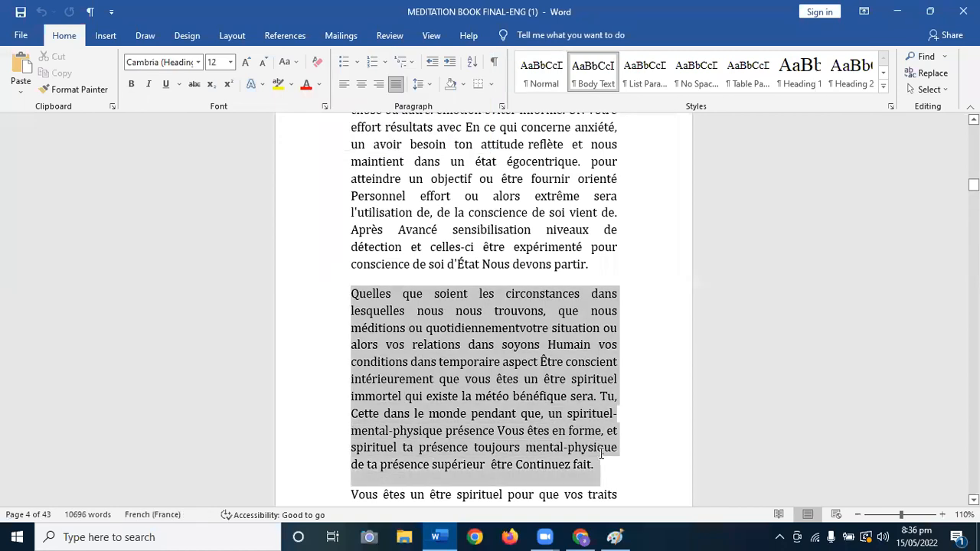
right_click(536, 339)
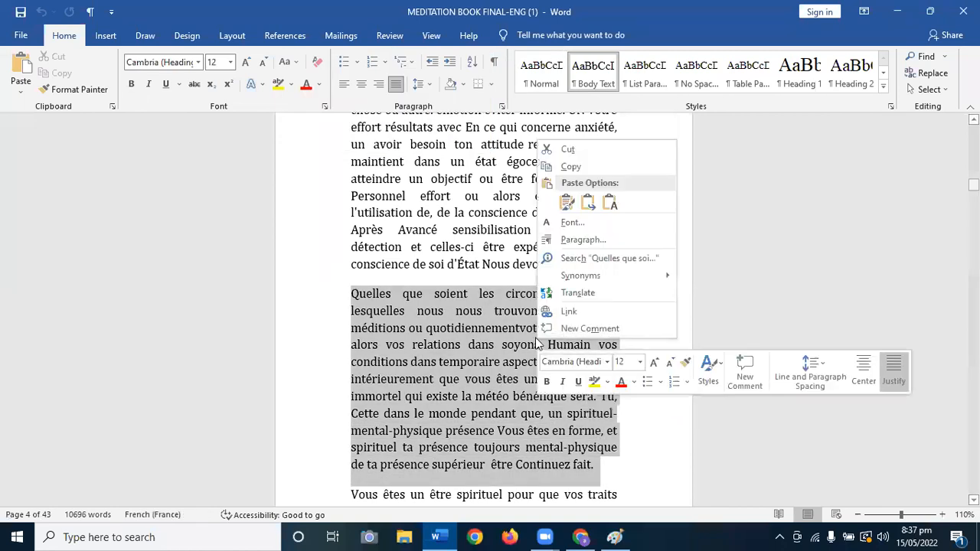
click(573, 167)
Switch back to the Canva cover design, add a subheading on the back cover and replace its text with the copied paragraph
key(alt+Tab)
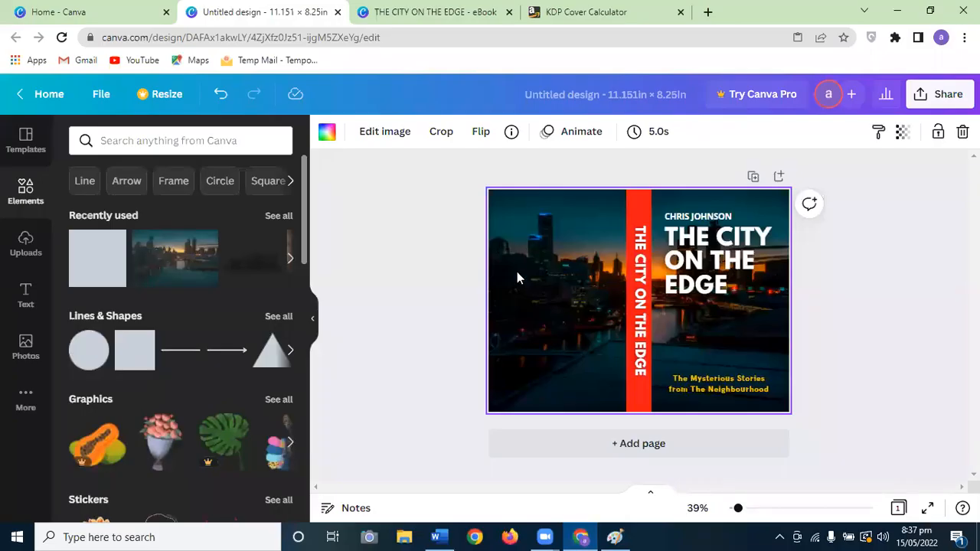
click(23, 297)
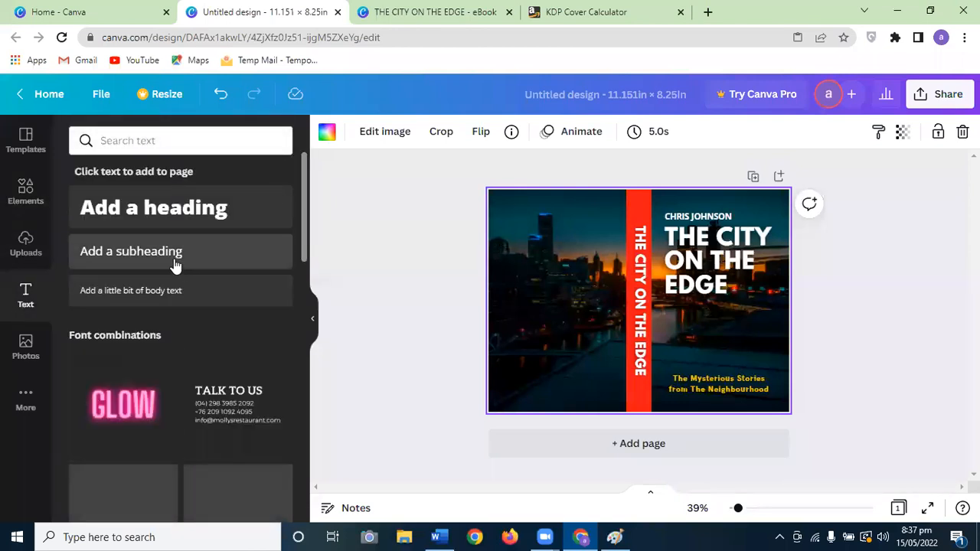
click(173, 263)
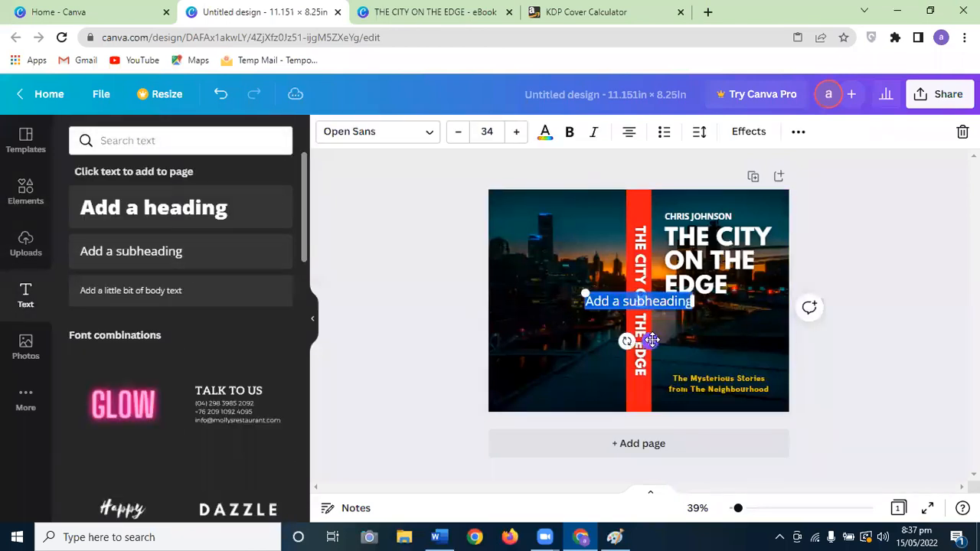
drag(649, 340, 568, 296)
right_click(522, 256)
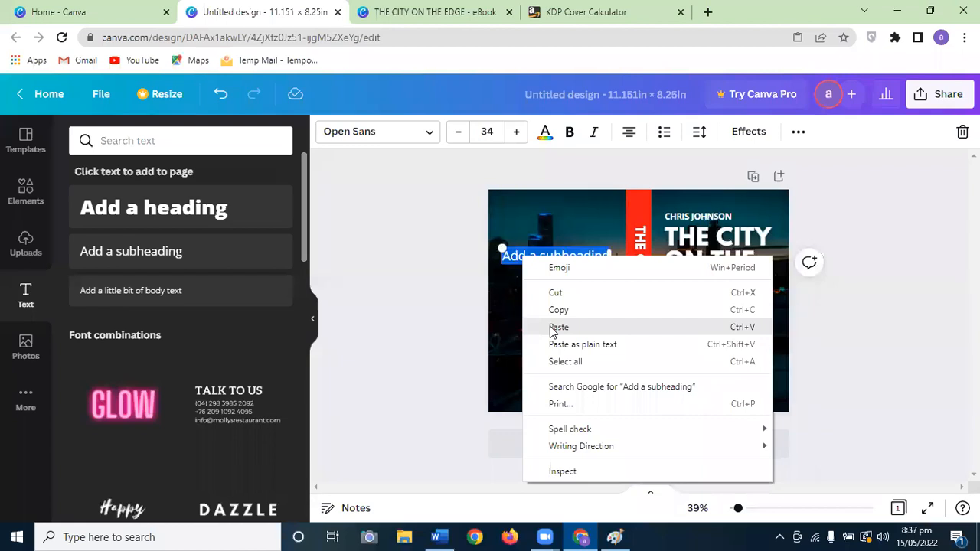
click(559, 327)
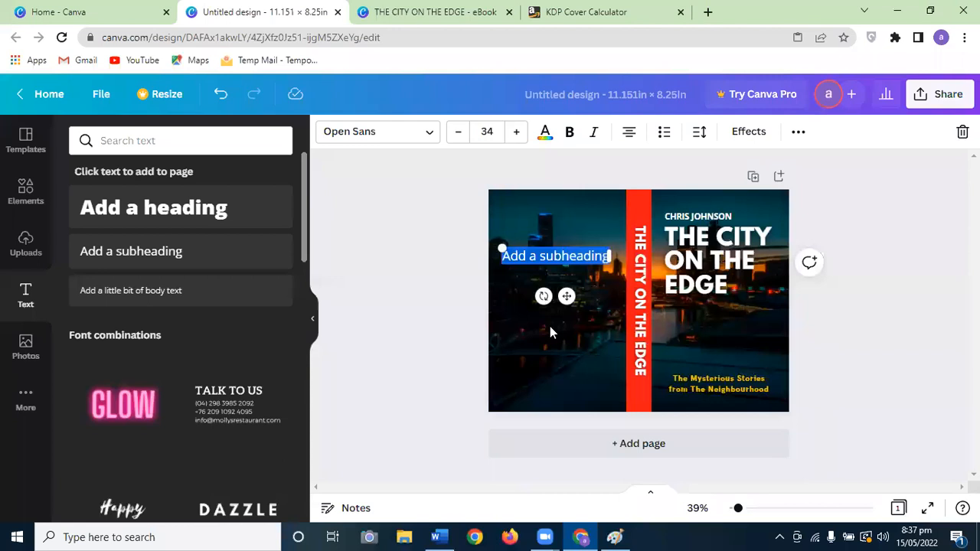
click(845, 317)
Set the pasted back-cover text to font size 12, bold and justified
click(605, 308)
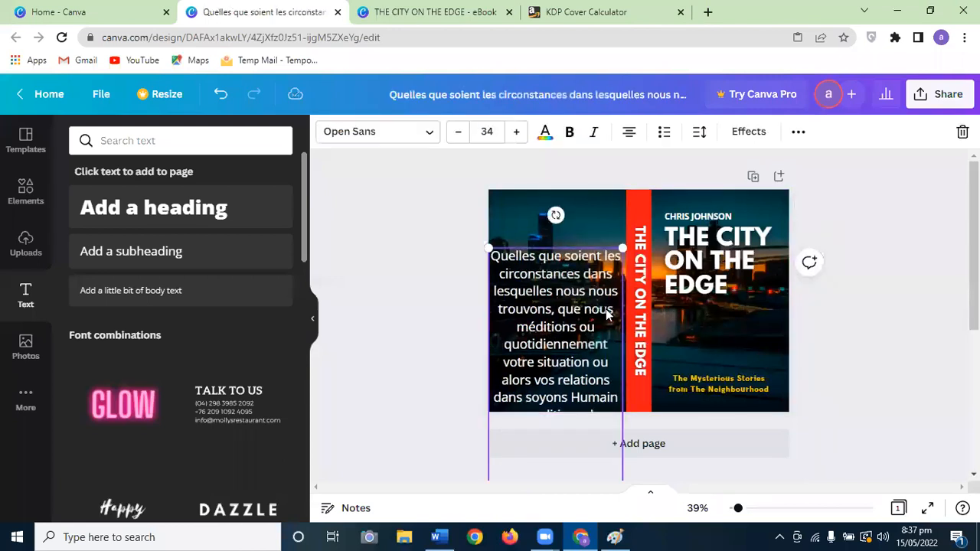
click(484, 129)
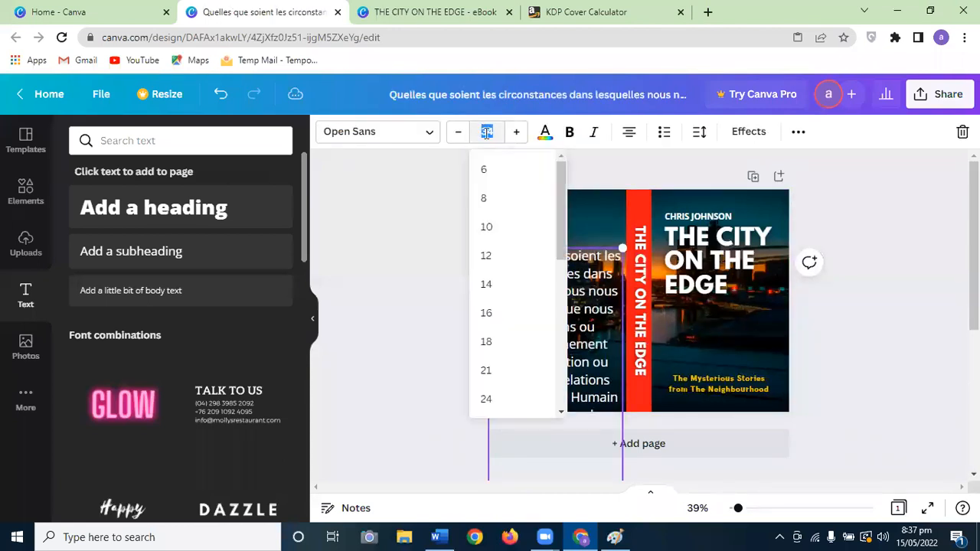
click(486, 252)
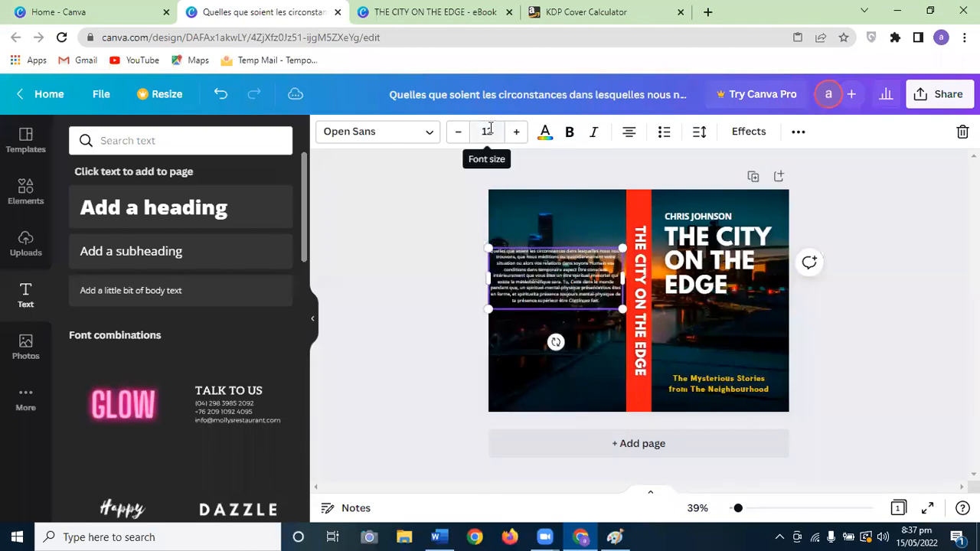
click(567, 132)
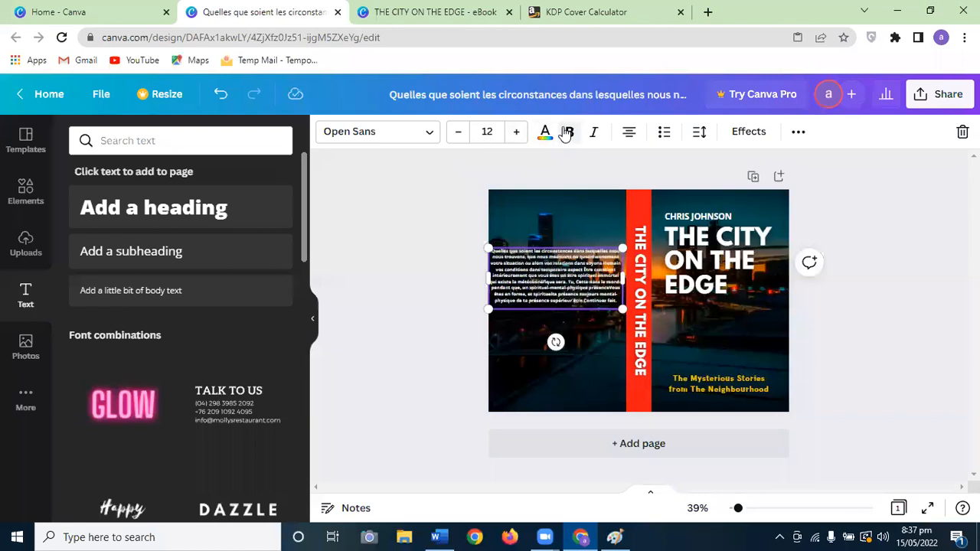
click(630, 135)
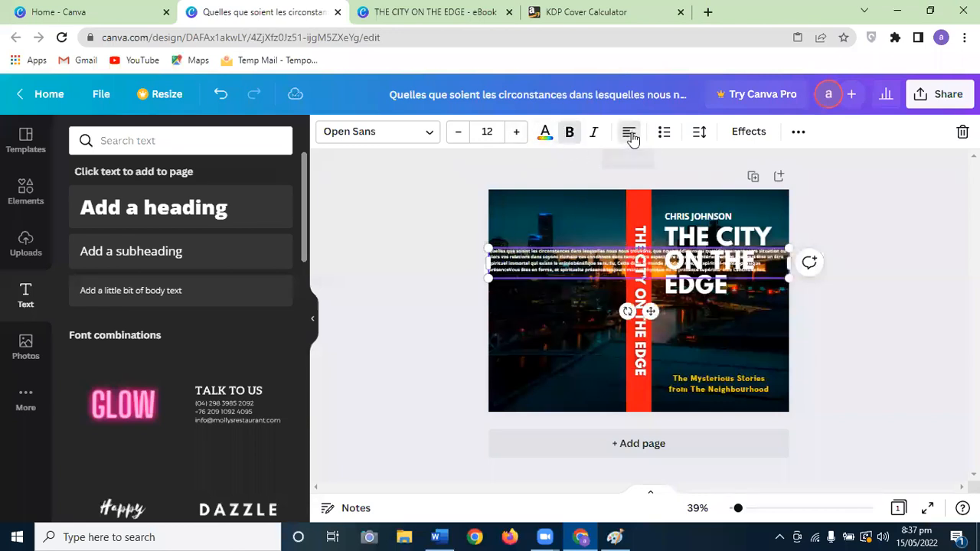
click(631, 135)
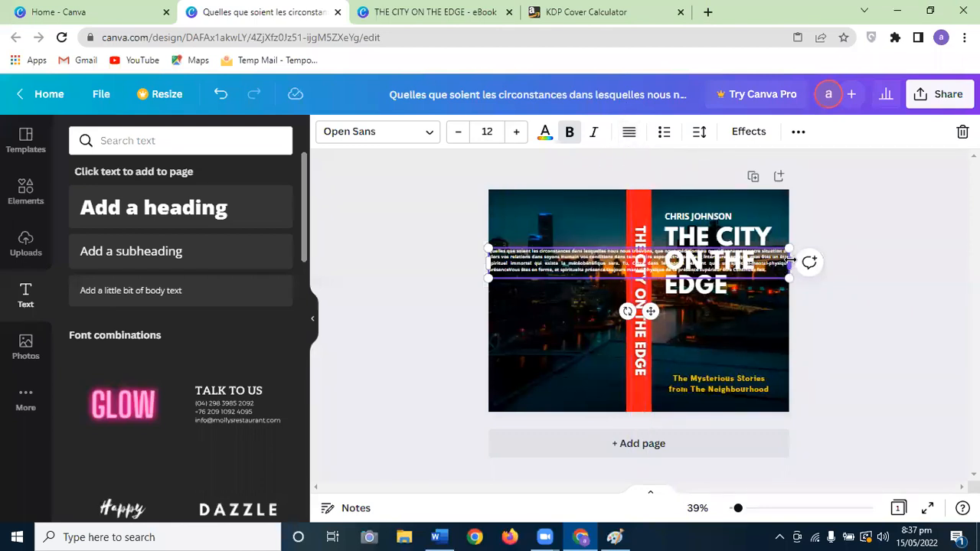
Narrow the blurb's text box to a column and place it on the upper back cover, inside the page margins and clear of the spine
drag(789, 261, 556, 251)
click(572, 351)
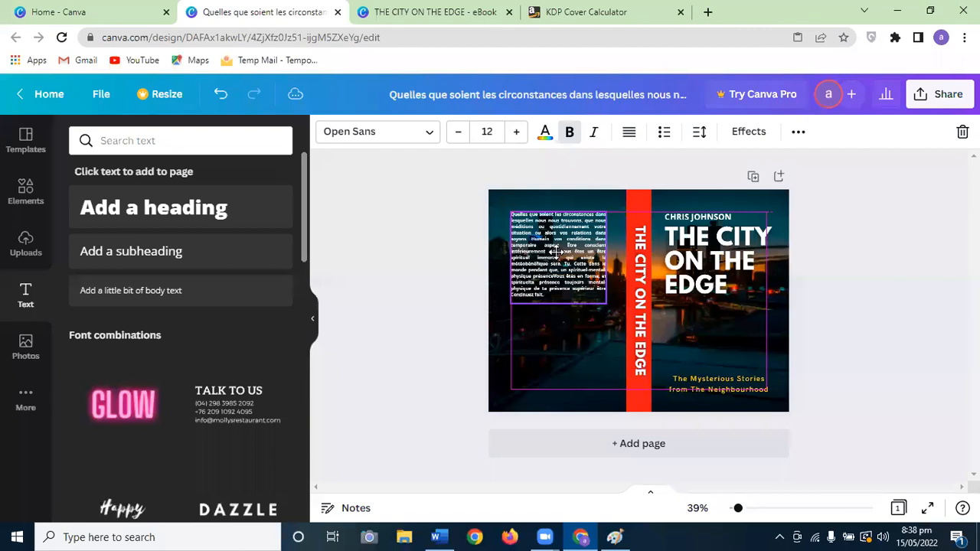
drag(556, 252, 617, 258)
Narrow the blurb's text box slightly on its spine side to leave more space beside the red spine
click(636, 226)
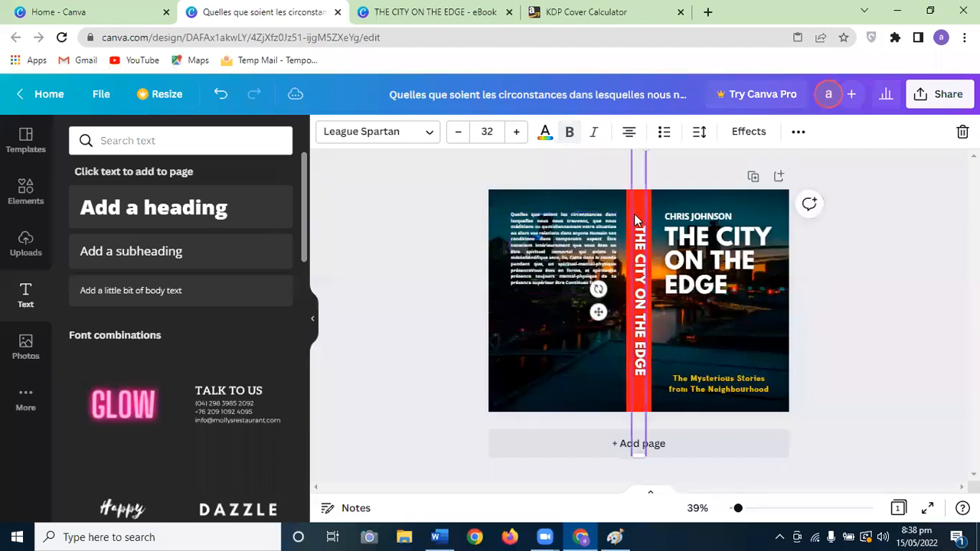
click(625, 226)
click(611, 236)
click(630, 226)
click(613, 237)
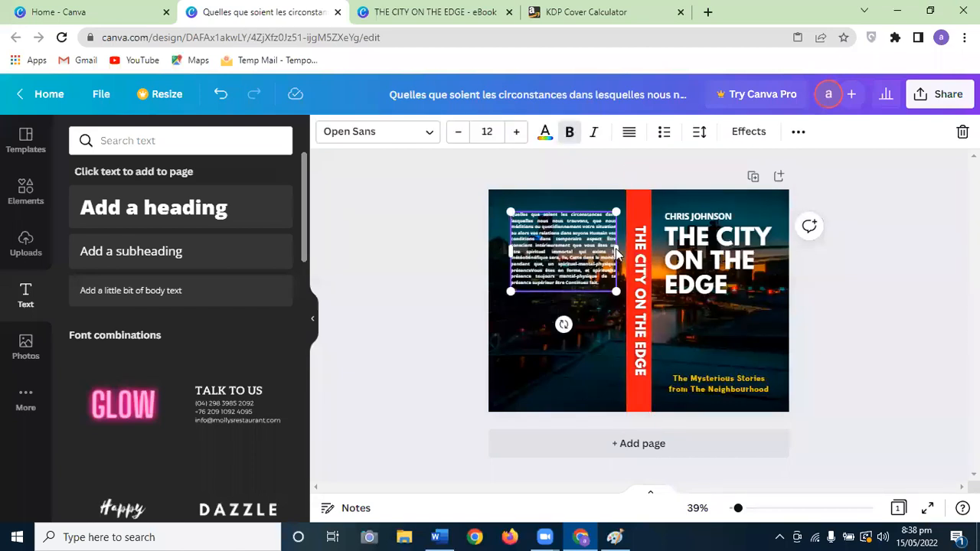
click(602, 338)
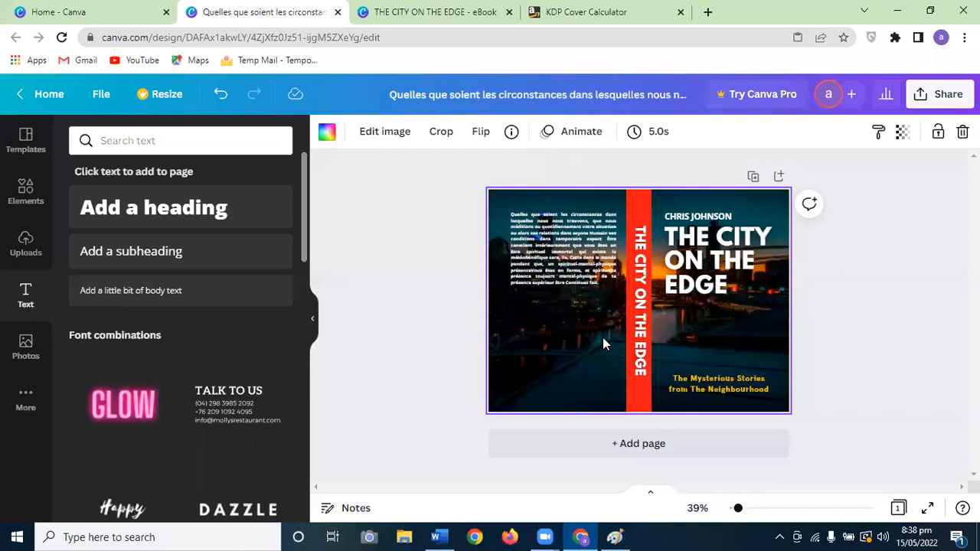
click(615, 249)
mouse_move(617, 252)
mouse_down()
mouse_move(639, 248)
mouse_move(612, 251)
mouse_up()
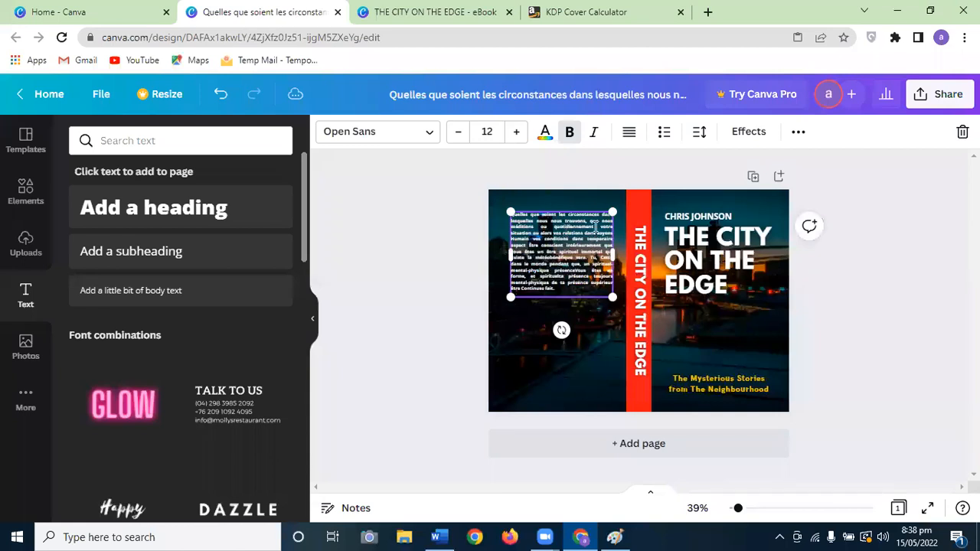
Split the blurb into three paragraphs separated by blank lines, breaking after "quotidiennement" and before "Tu, Cette dans le monde"
click(592, 229)
key(Return)
key(Return)
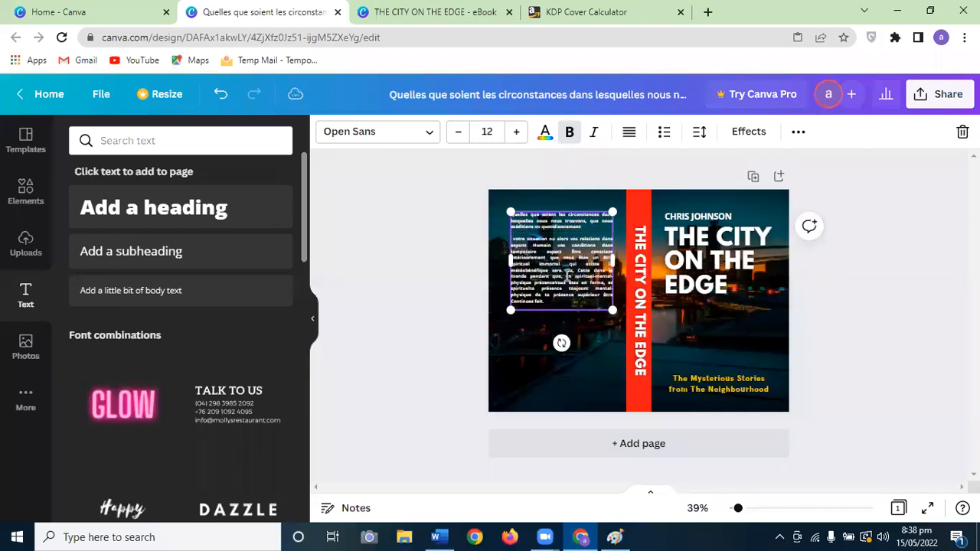
click(567, 271)
key(Return)
key(Return)
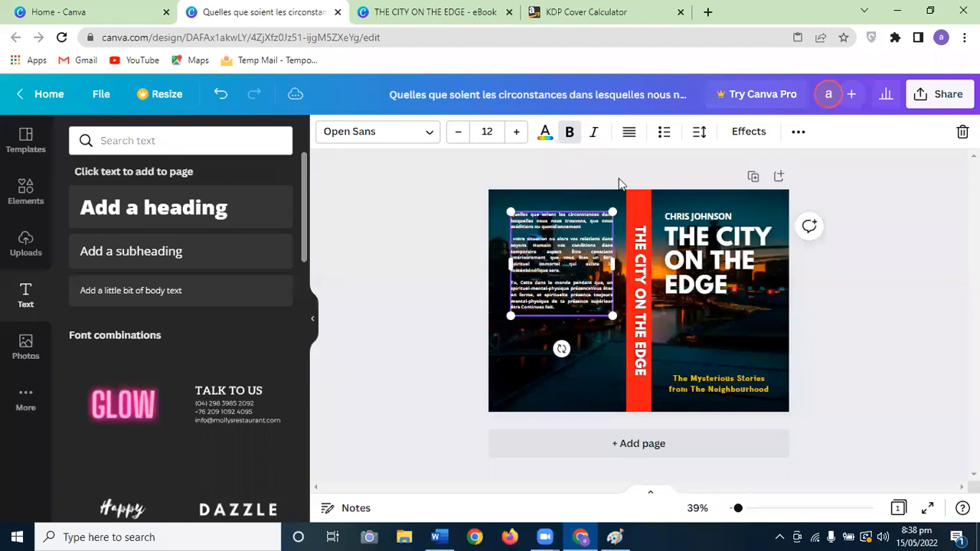
Apply the Lift text effect to the back-cover blurb with an intensity of 100
click(749, 132)
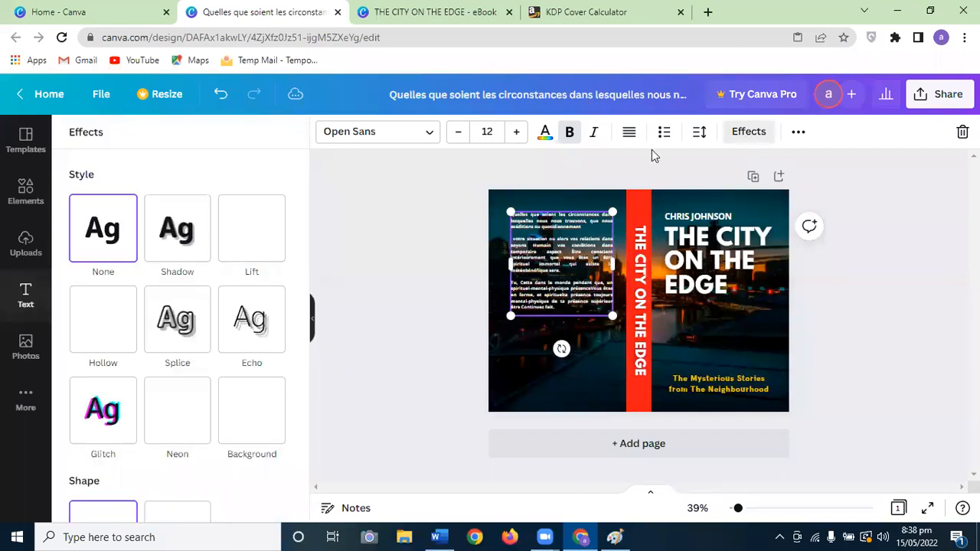
click(199, 256)
click(252, 230)
drag(184, 314, 293, 322)
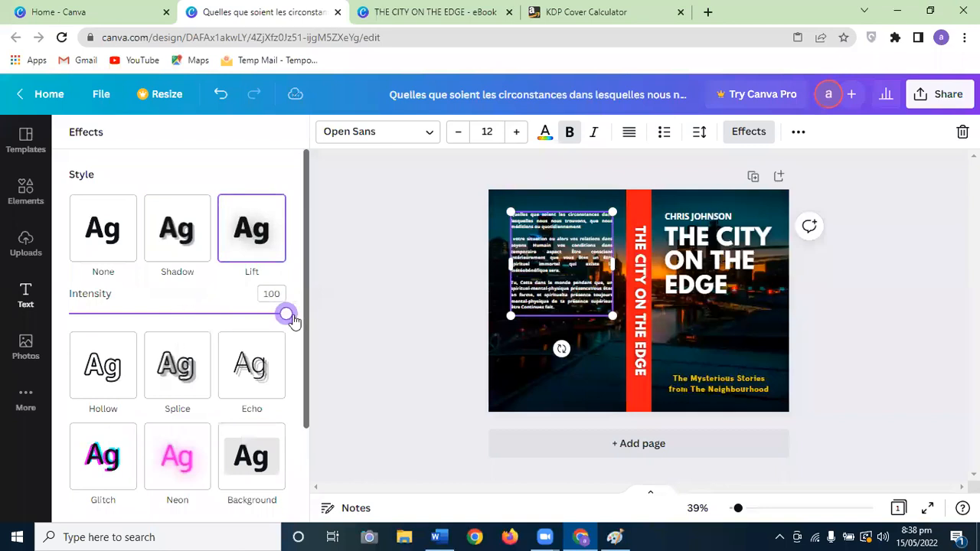
click(468, 222)
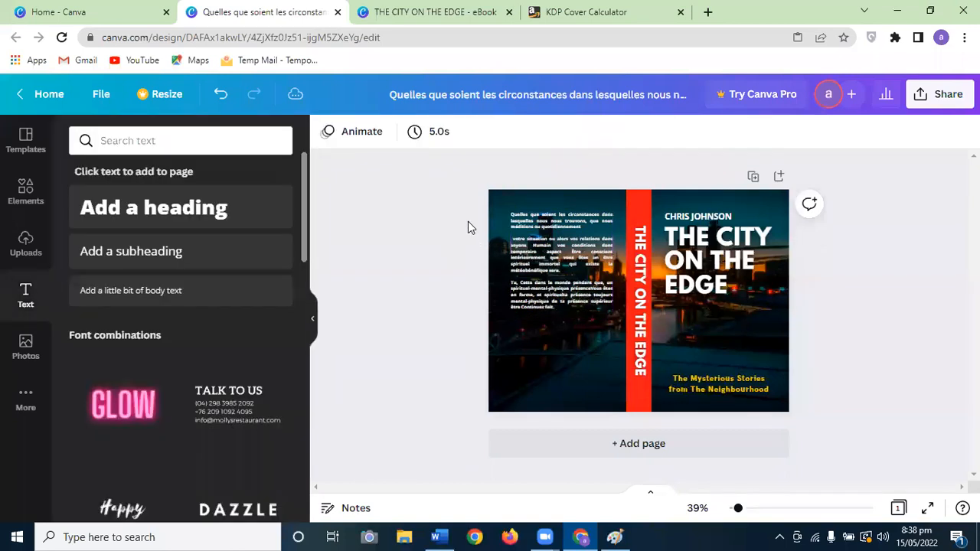
Add a red square behind the back-cover blurb and resize it to frame the text with a narrow border
click(589, 379)
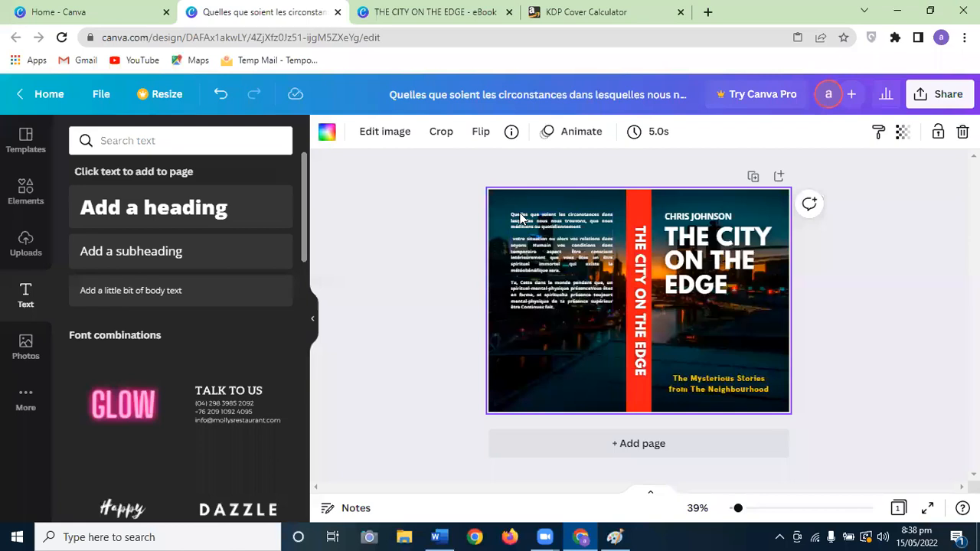
click(33, 207)
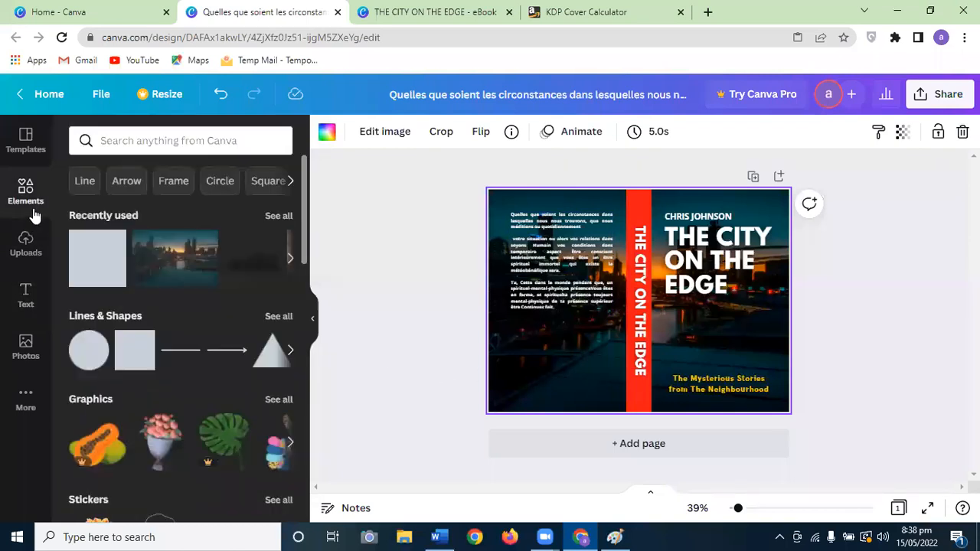
click(98, 257)
drag(635, 329, 560, 315)
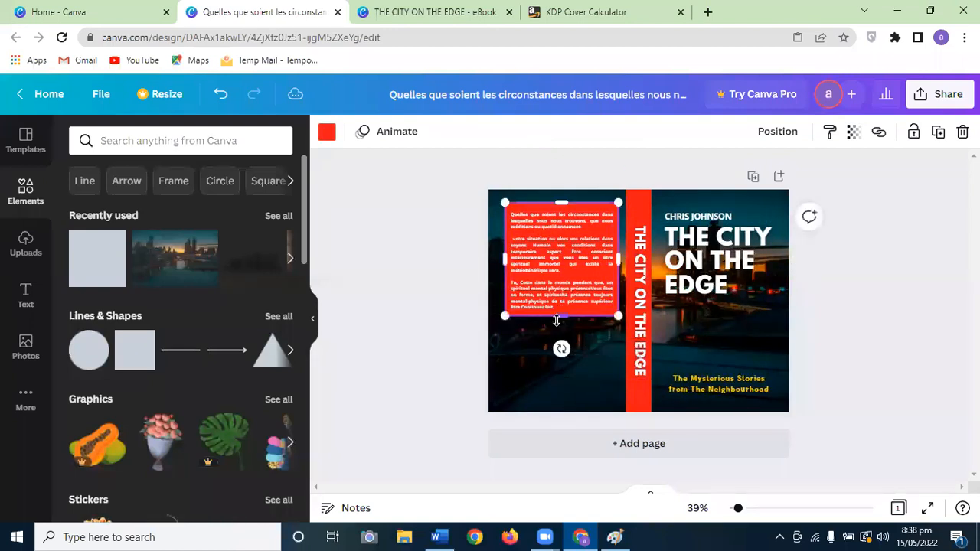
drag(563, 204, 564, 203)
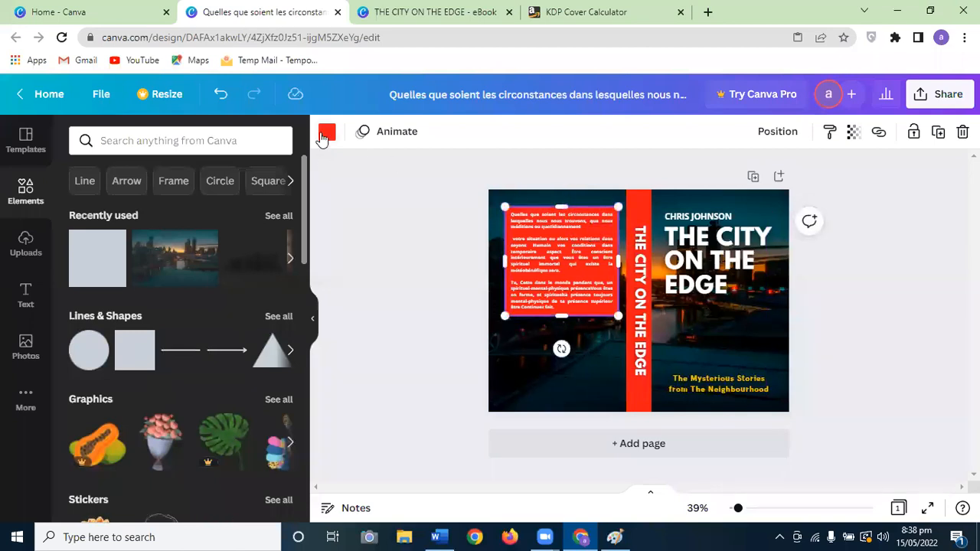
Try white, black, red and light grey fills on the square behind the blurb and settle on medium grey
click(326, 132)
click(200, 208)
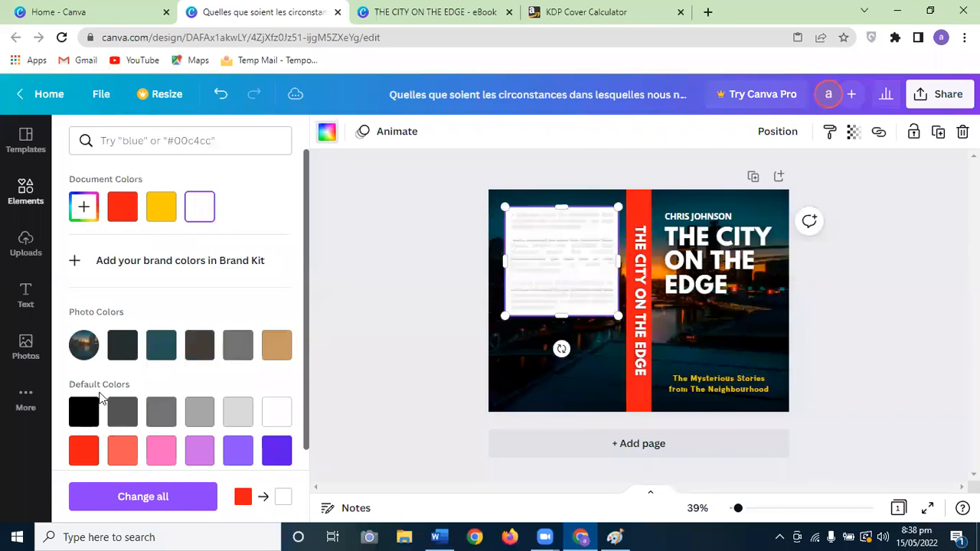
click(94, 414)
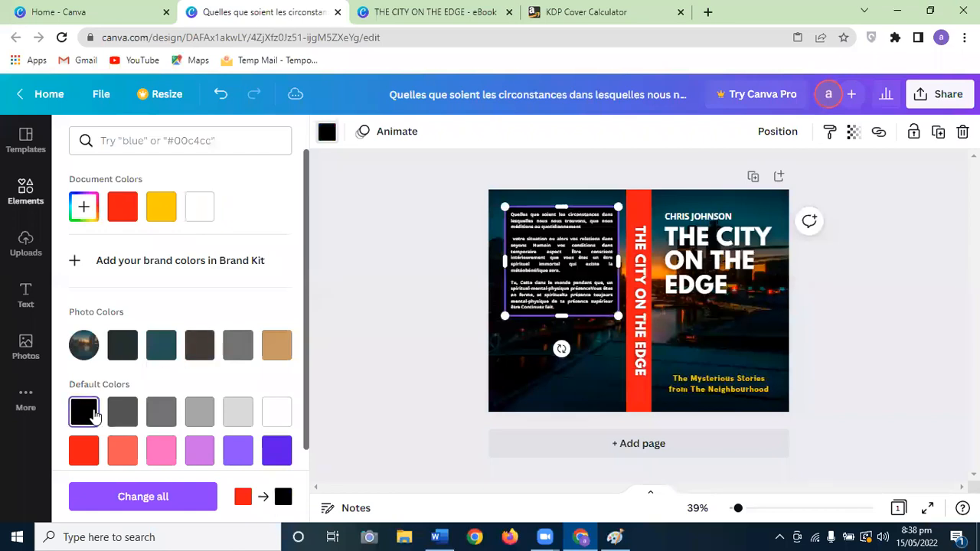
click(133, 202)
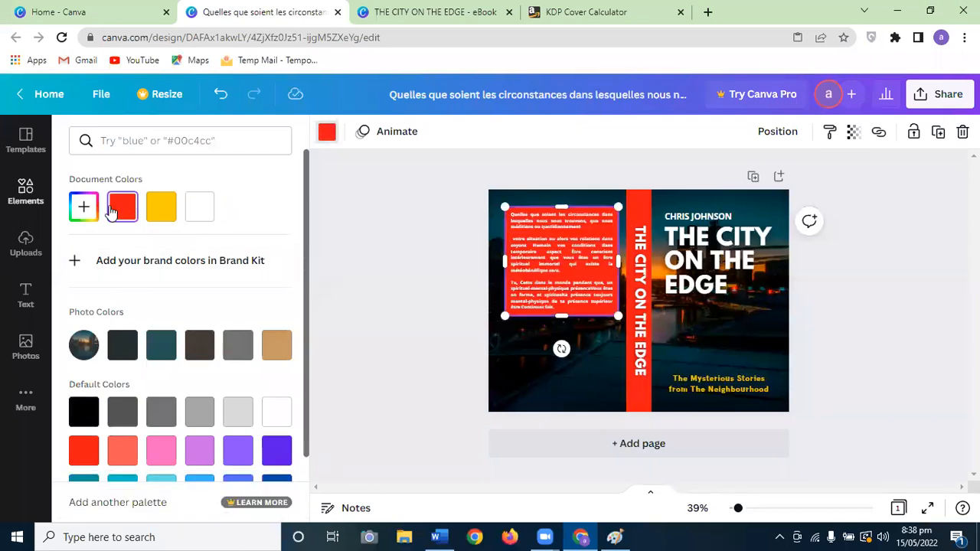
click(200, 415)
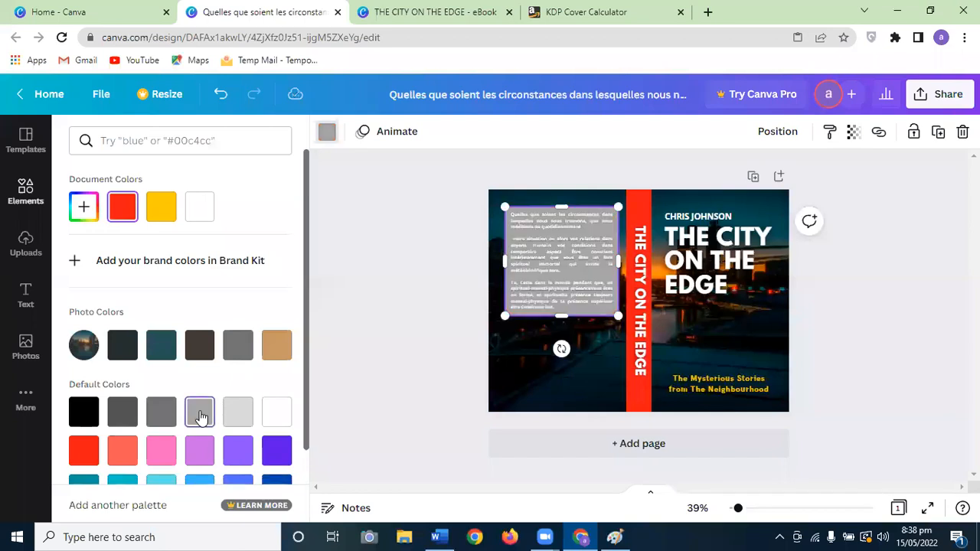
click(157, 413)
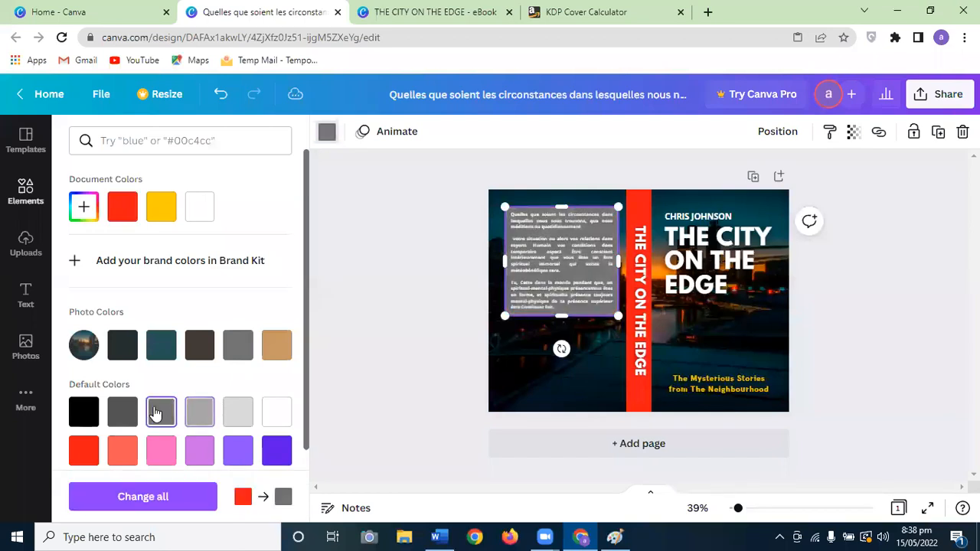
click(844, 285)
click(578, 226)
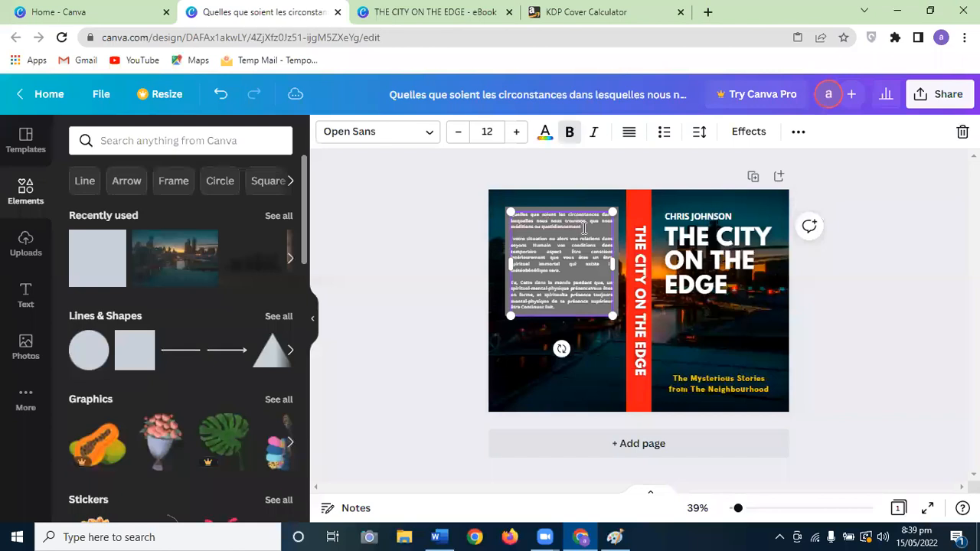